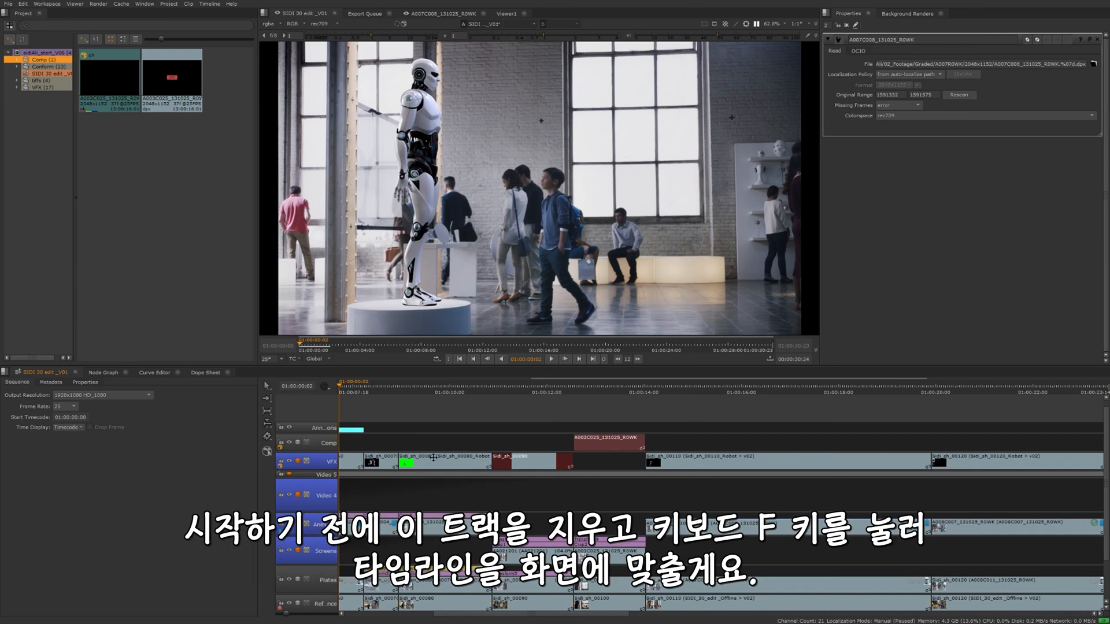
Step: Delete the Comp track from the sequence and fit the whole timeline in view
{"action": "left_click", "coordinate": [329, 441]}
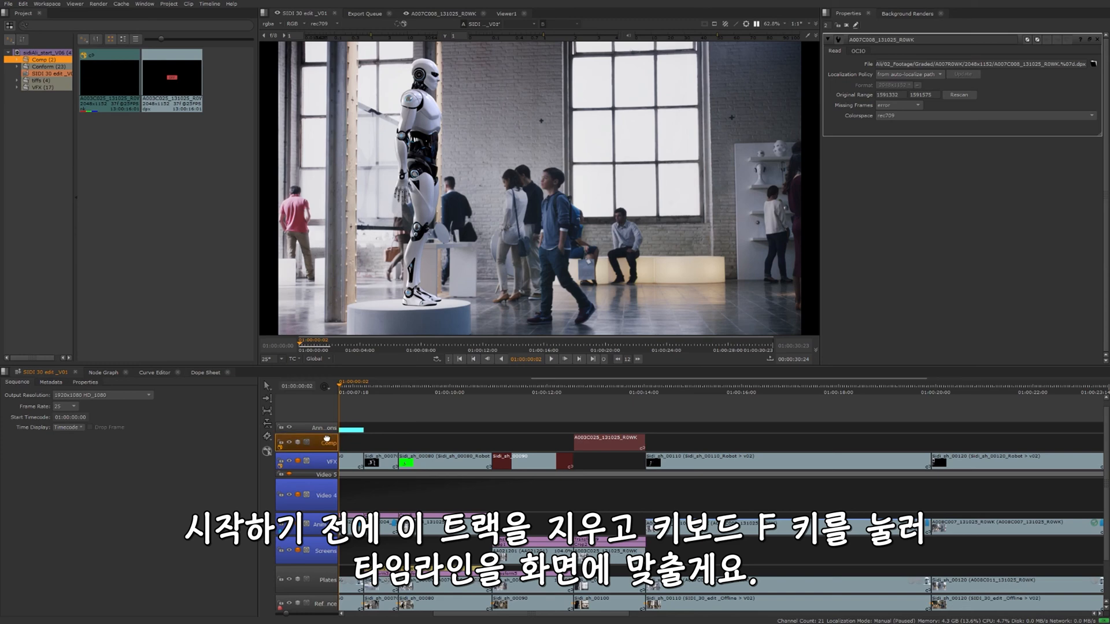
{"action": "key", "text": "Delete"}
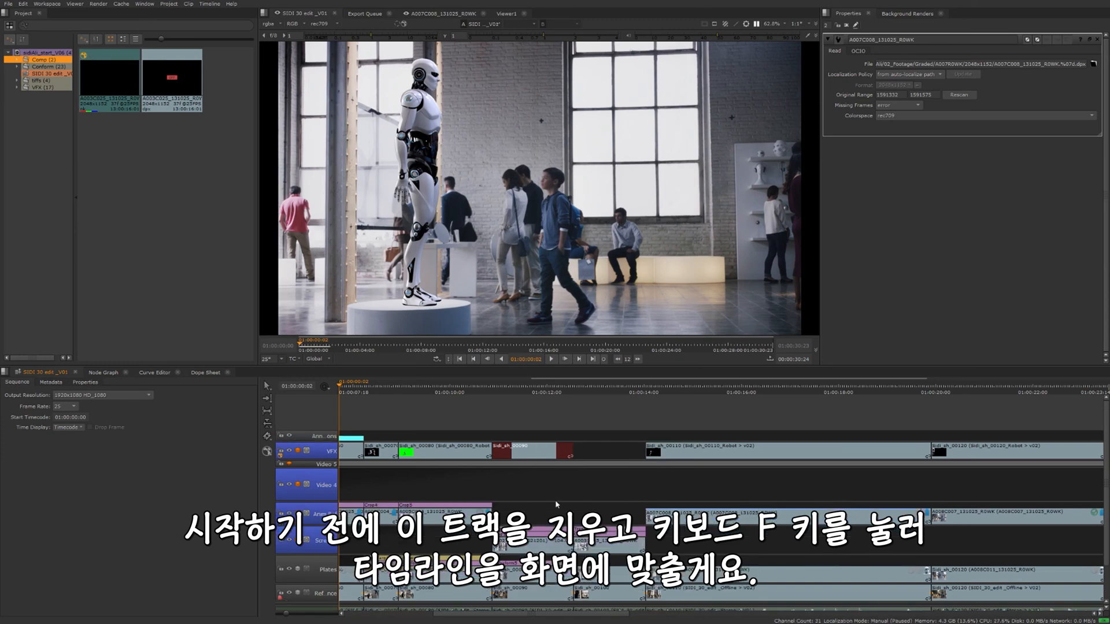
{"action": "key", "text": "f"}
{"action": "key", "text": "f"}
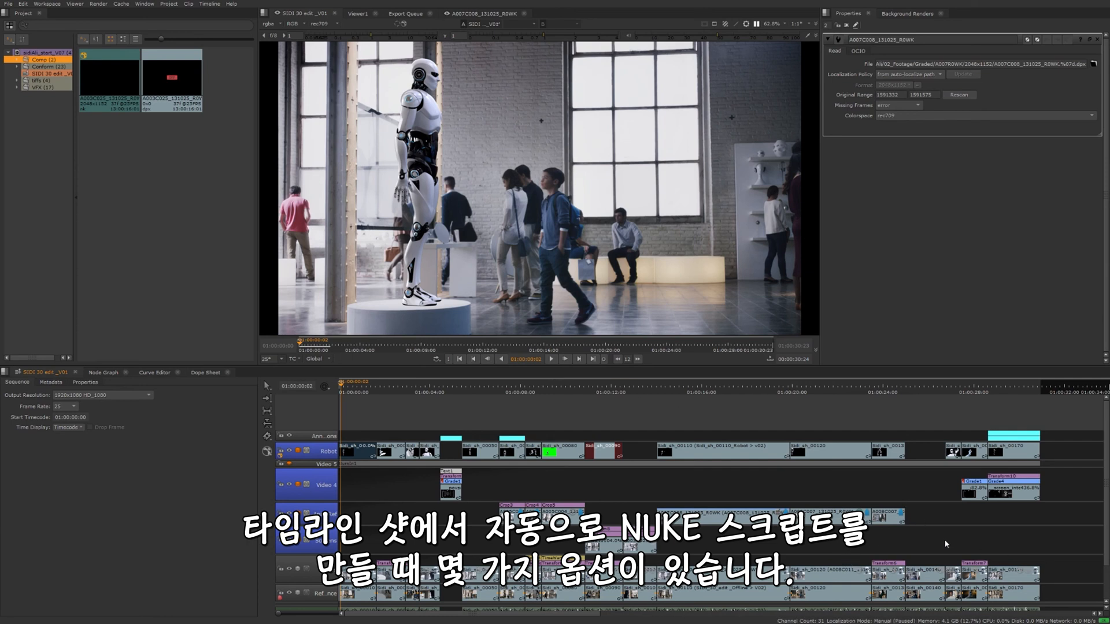
{"action": "right_click", "coordinate": [996, 578]}
{"action": "mouse_move", "coordinate": [1011, 577]}
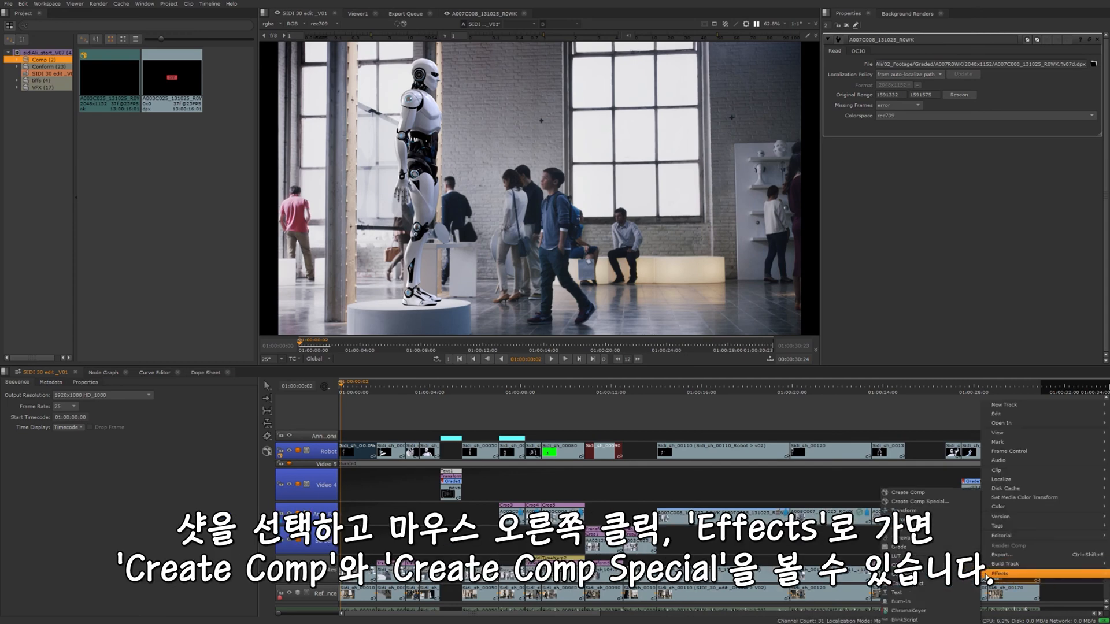
{"action": "left_click", "coordinate": [917, 483]}
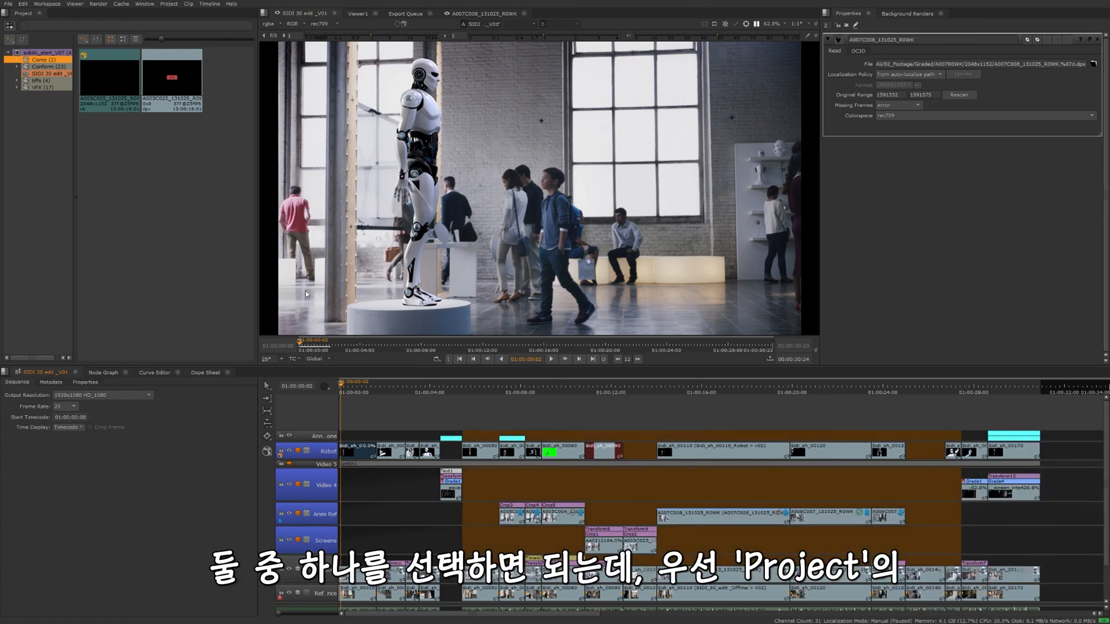
Step: Set the External Media Track Name to Comps in the project's export settings
{"action": "left_click", "coordinate": [174, 5]}
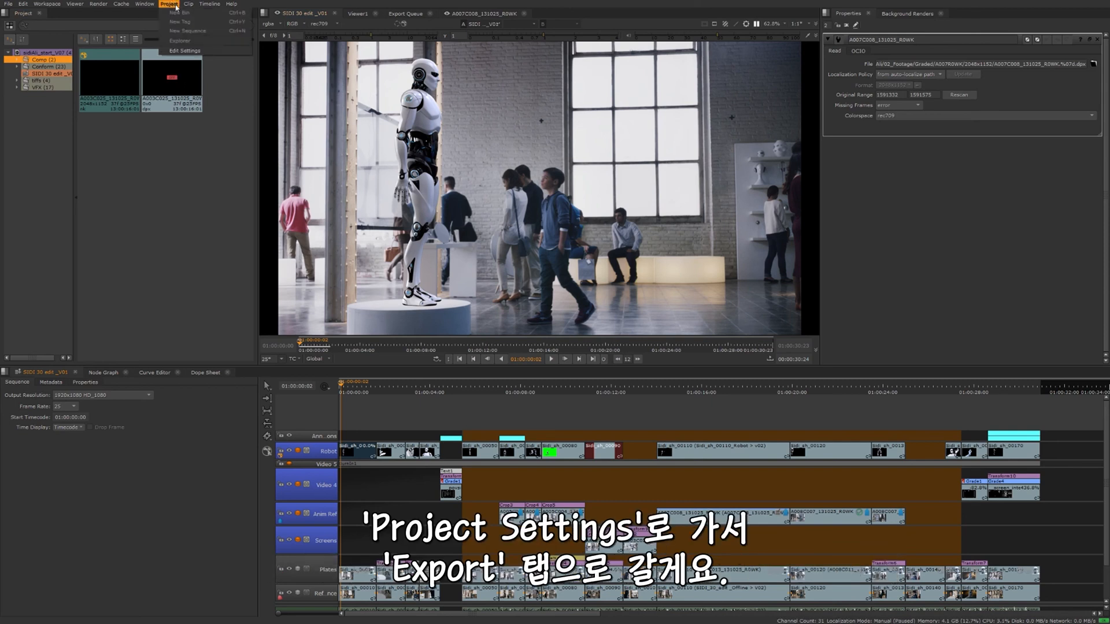
{"action": "left_click", "coordinate": [190, 51]}
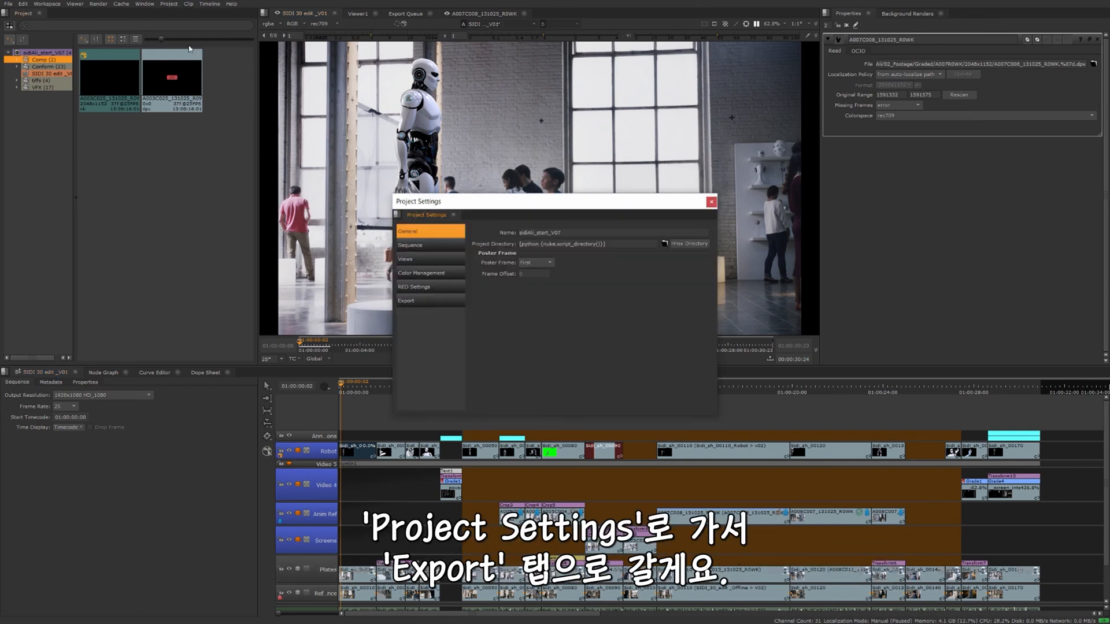
{"action": "left_click", "coordinate": [436, 302]}
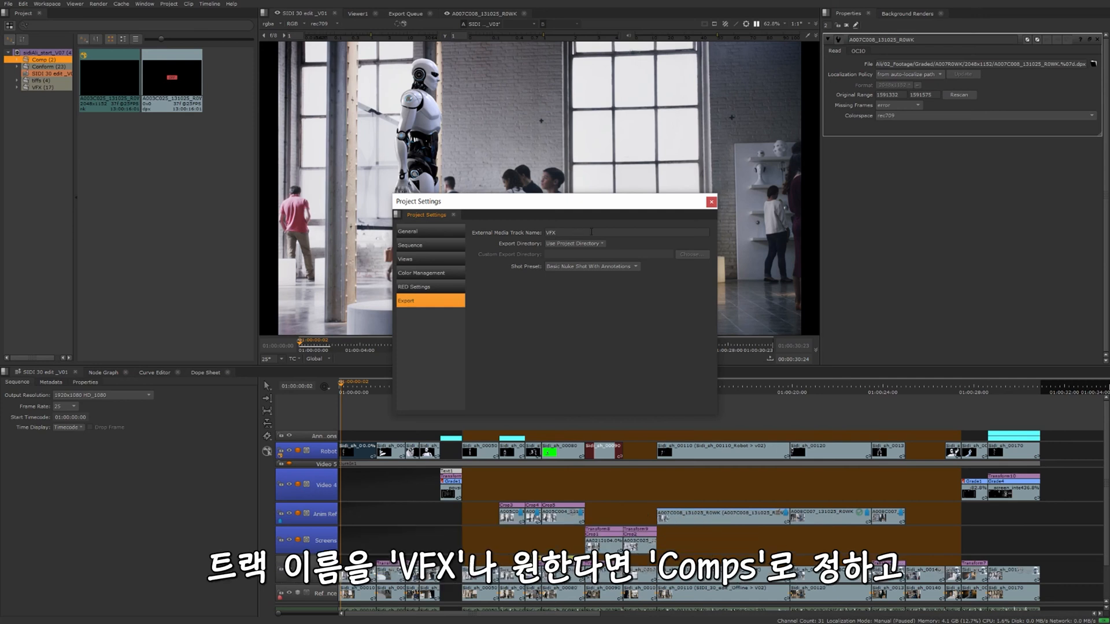
{"action": "double_click", "coordinate": [573, 233]}
{"action": "type", "text": "Comps"}
Step: Set the export directory to Use Project Directory, keep the shot preset, and close the project settings
{"action": "left_click", "coordinate": [580, 245]}
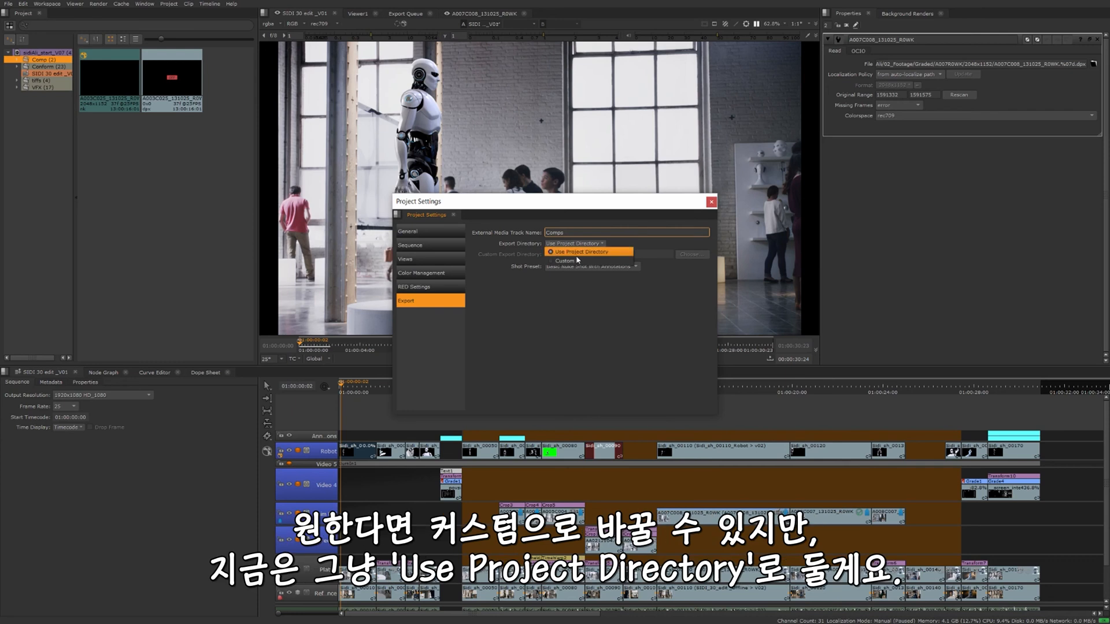
{"action": "left_click", "coordinate": [580, 257]}
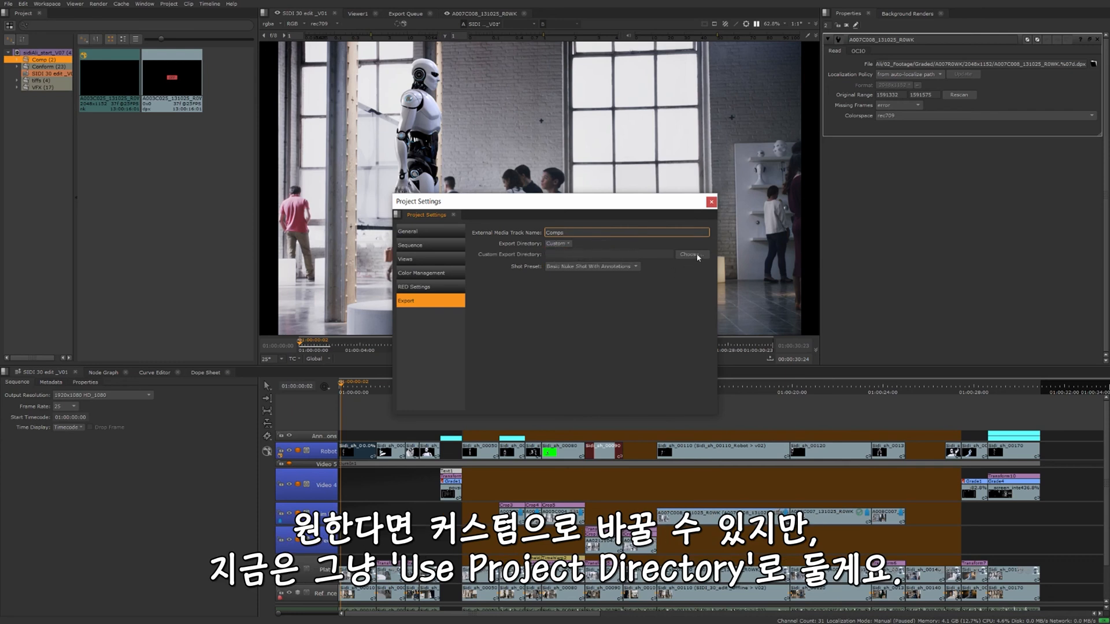
{"action": "left_click", "coordinate": [560, 246]}
{"action": "left_click", "coordinate": [591, 253]}
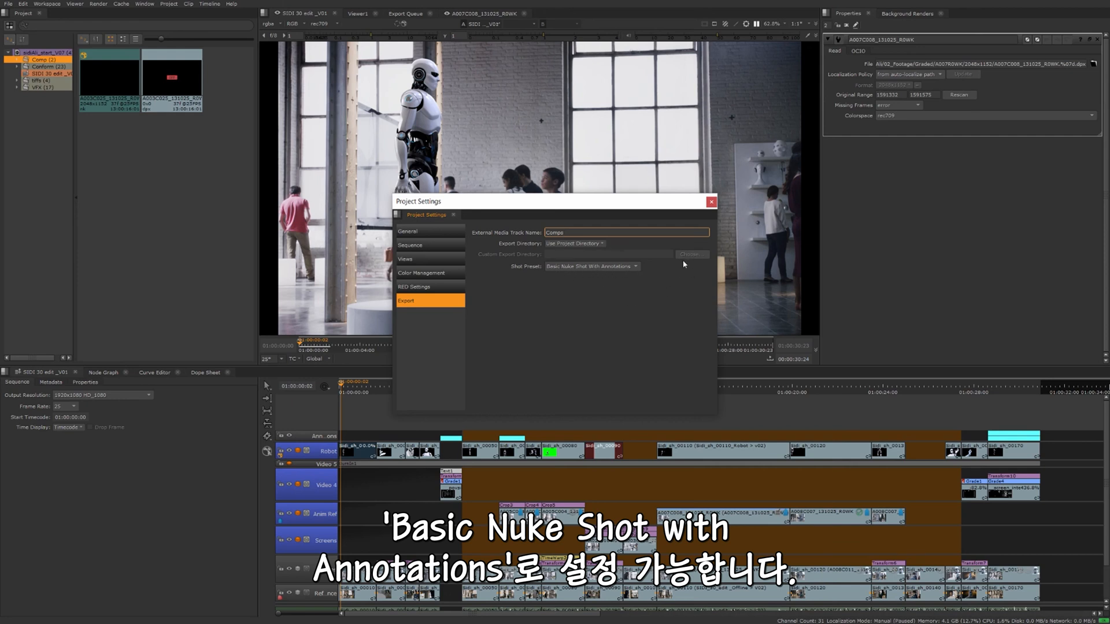
{"action": "left_click", "coordinate": [711, 202]}
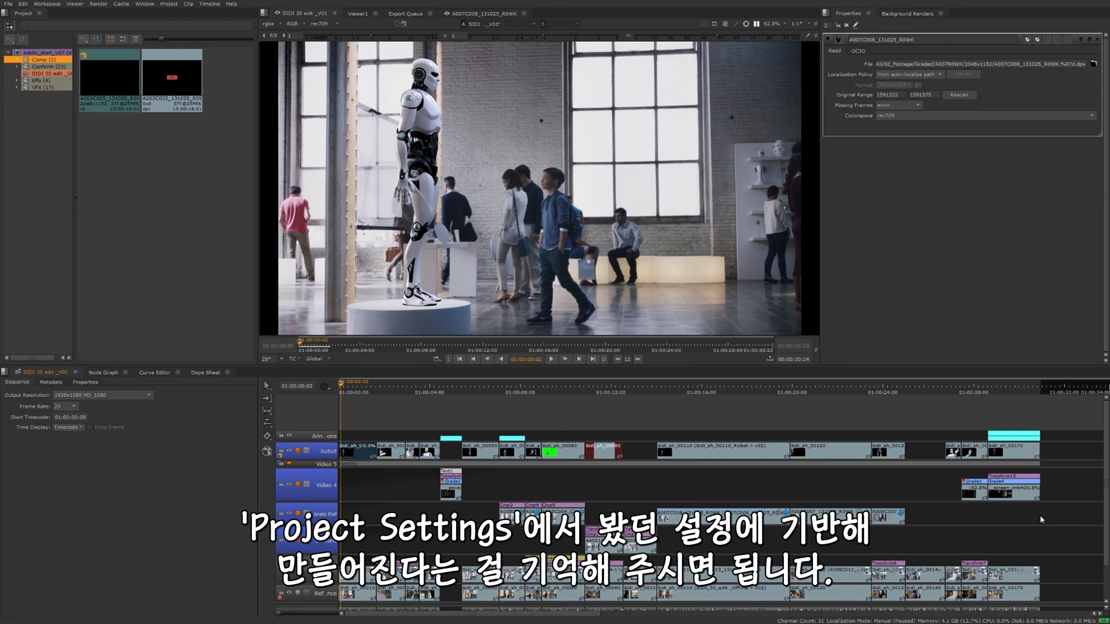
Step: Create a single comp from the Sidi_sh_00170 shots on the Robot, Video 4 and Plates tracks, with the Plates shot as master
{"action": "left_click_drag", "start_coordinate": [1056, 425], "coordinate": [999, 579]}
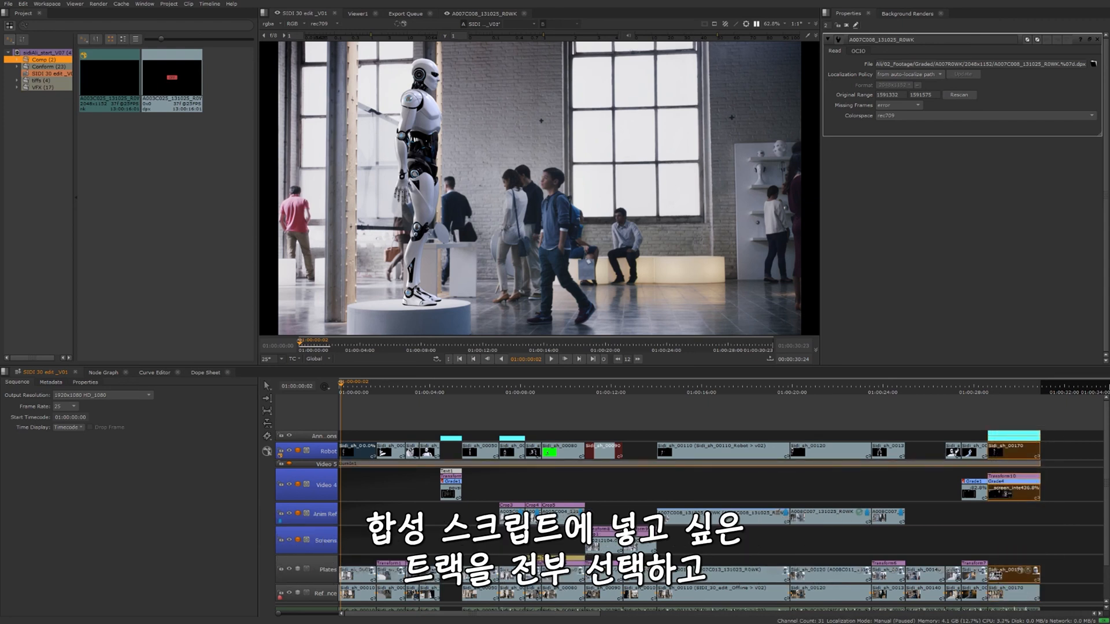
{"action": "right_click", "coordinate": [1008, 578]}
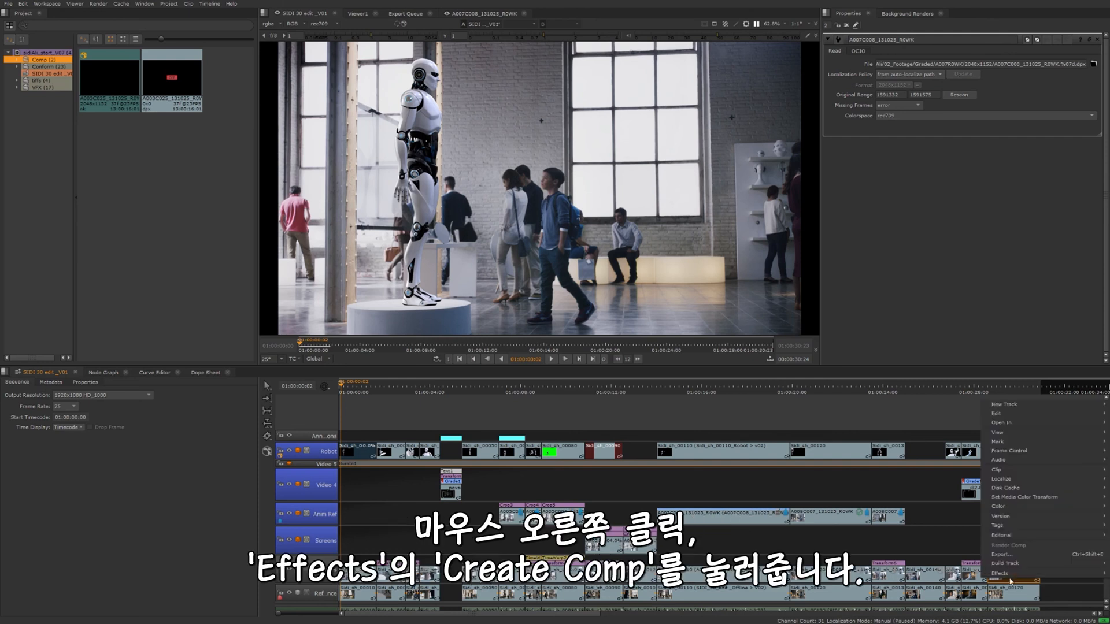
{"action": "mouse_move", "coordinate": [1010, 578]}
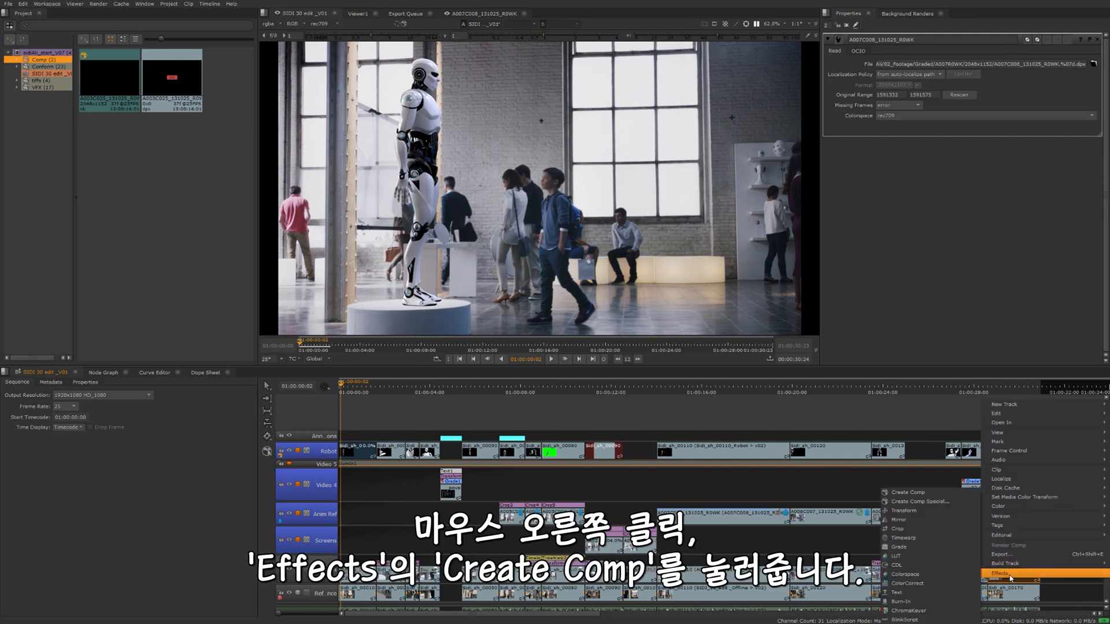
{"action": "left_click", "coordinate": [913, 494]}
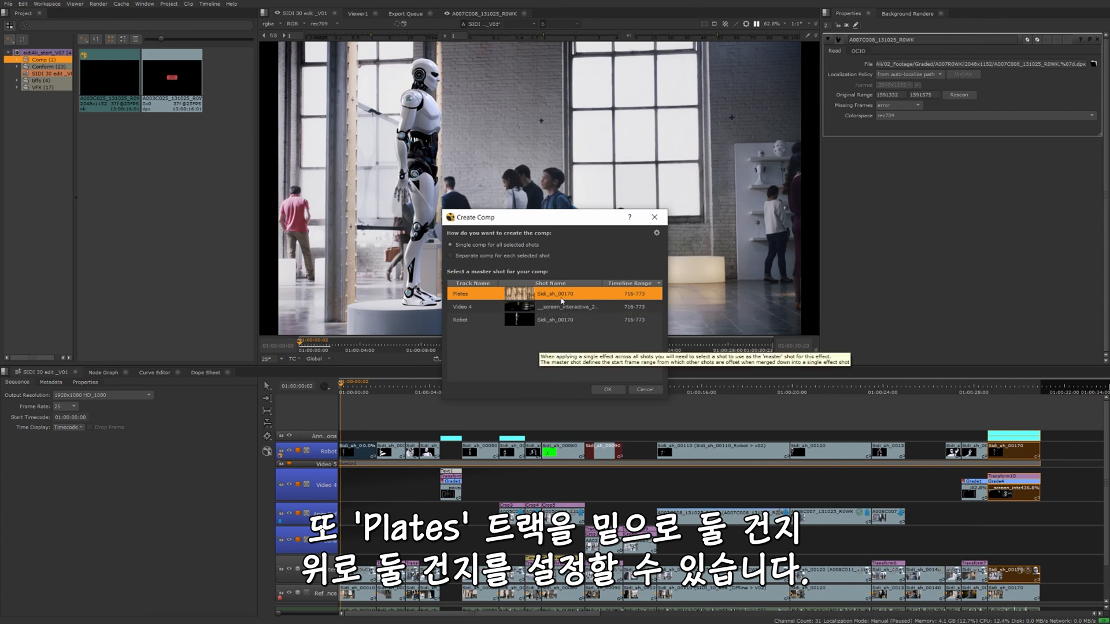
{"action": "left_click", "coordinate": [608, 390]}
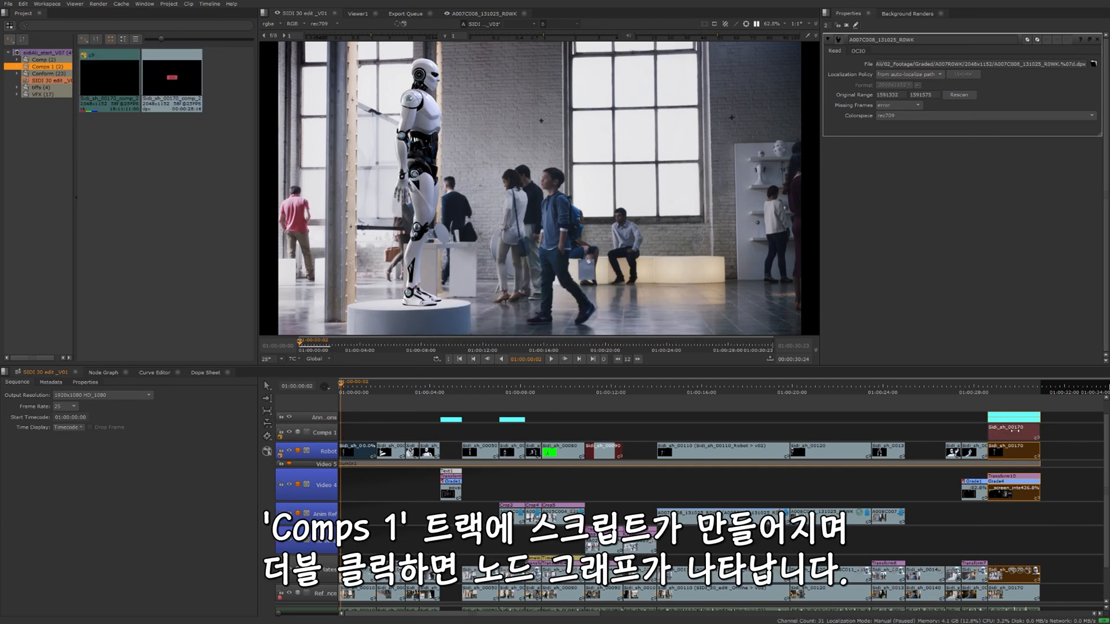
Step: Open the Sidi_sh_00170 comp script from the Comps 1 track, dismiss the warning, and dock the Node Graph beside the timeline
{"action": "double_click", "coordinate": [1015, 431]}
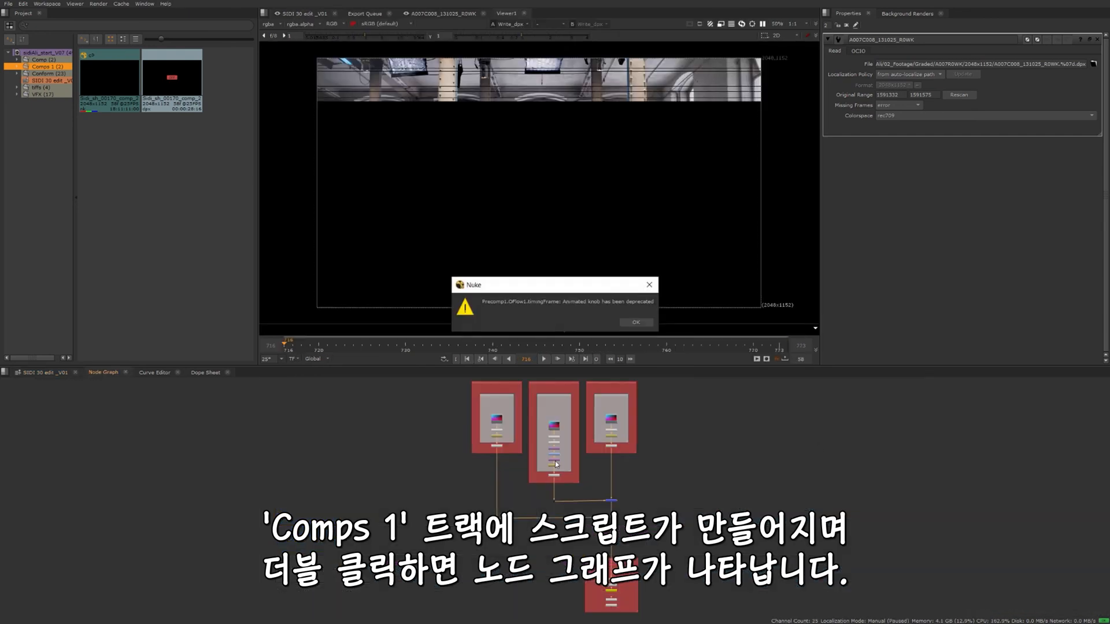
{"action": "left_click", "coordinate": [635, 323]}
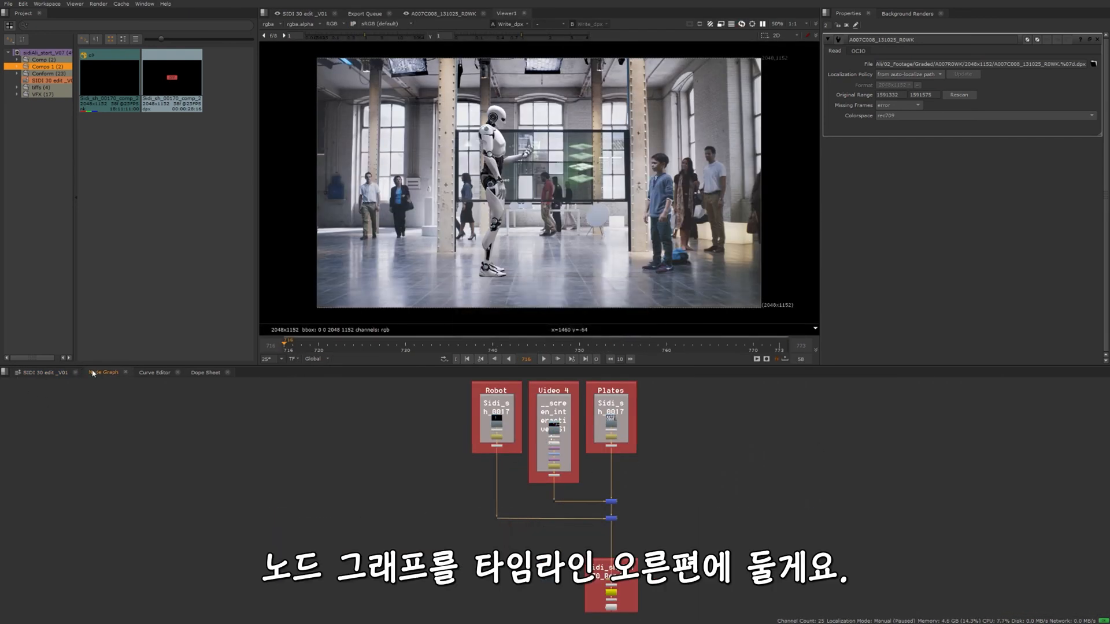
{"action": "left_click_drag", "start_coordinate": [108, 374], "coordinate": [848, 426]}
{"action": "key", "text": "f"}
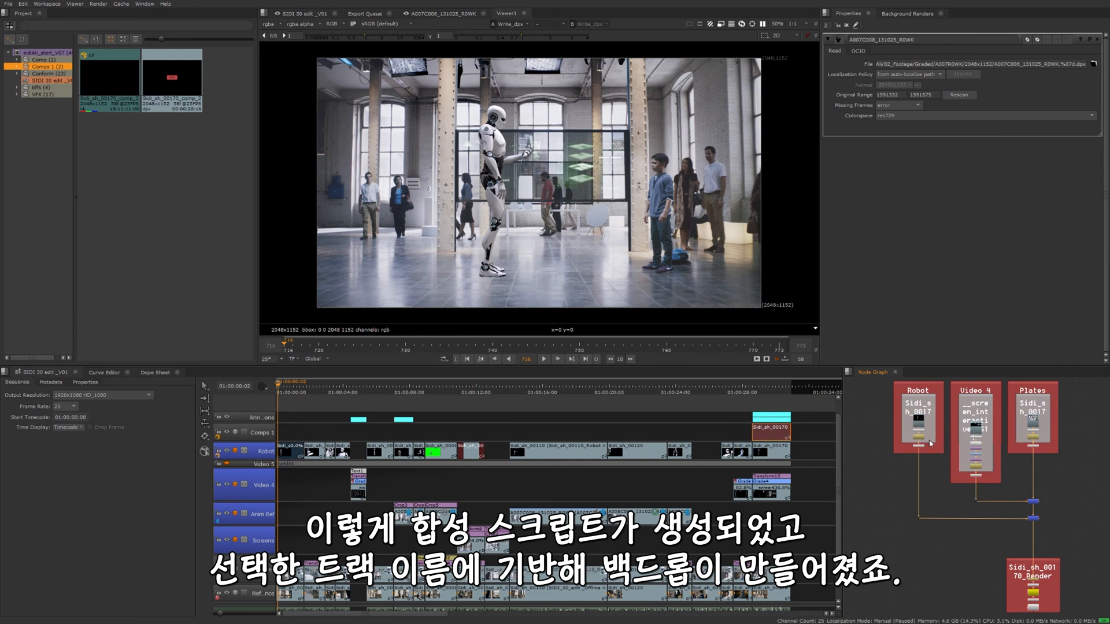
Step: Examine the Robot backdrop and the nodes for shot Sidi_sh_00170 inside it
{"action": "scroll", "coordinate": [931, 446], "scroll_direction": "up", "scroll_amount": 3}
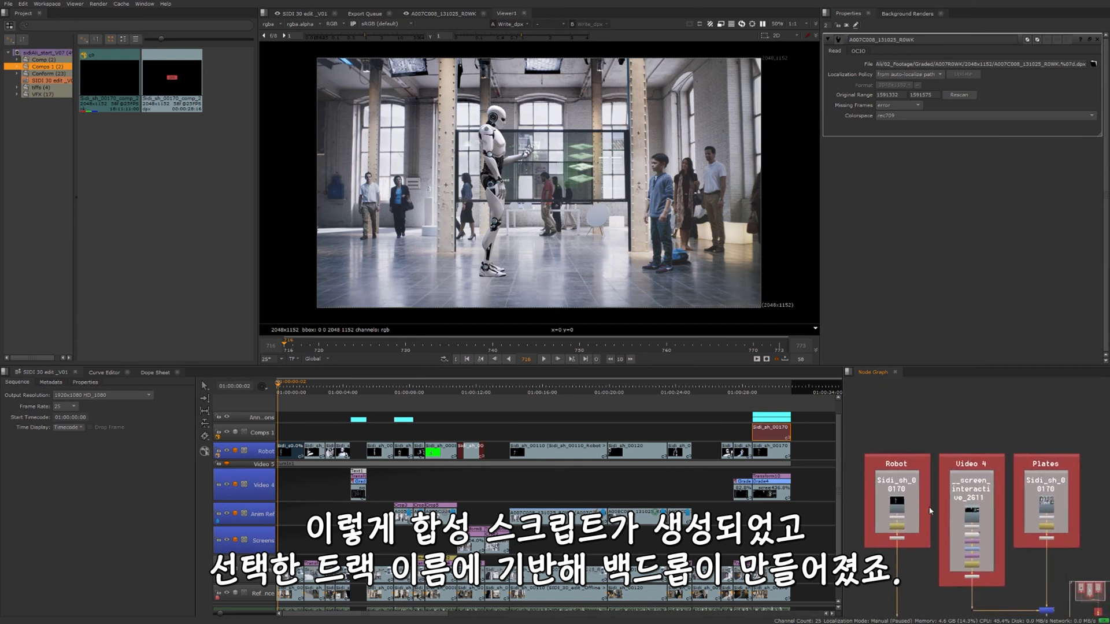
{"action": "left_click", "coordinate": [905, 431]}
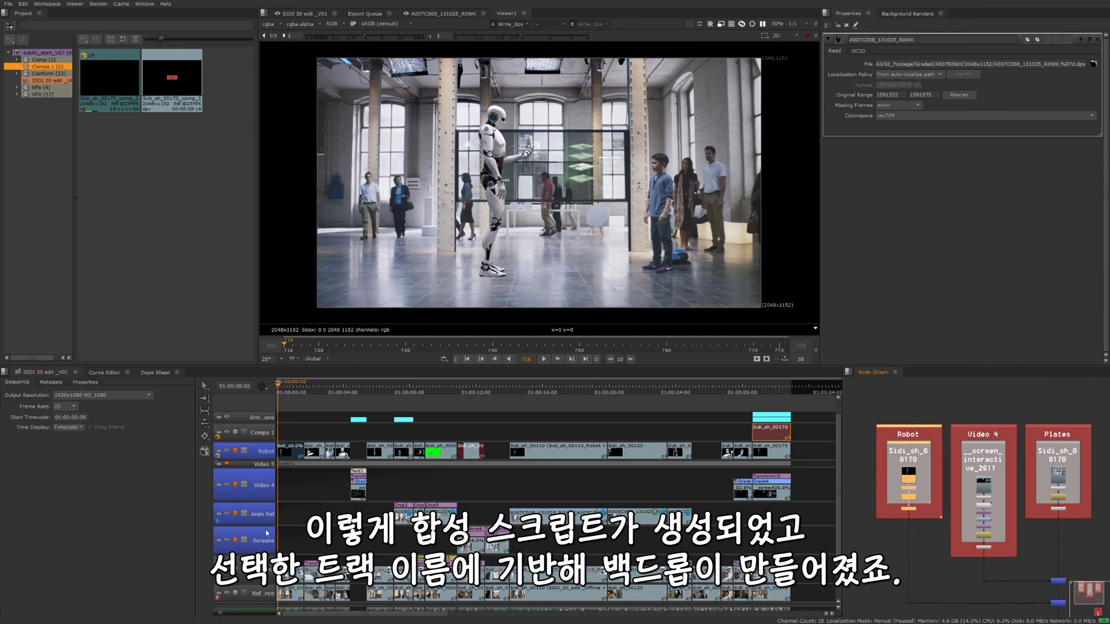
{"action": "left_click", "coordinate": [889, 453]}
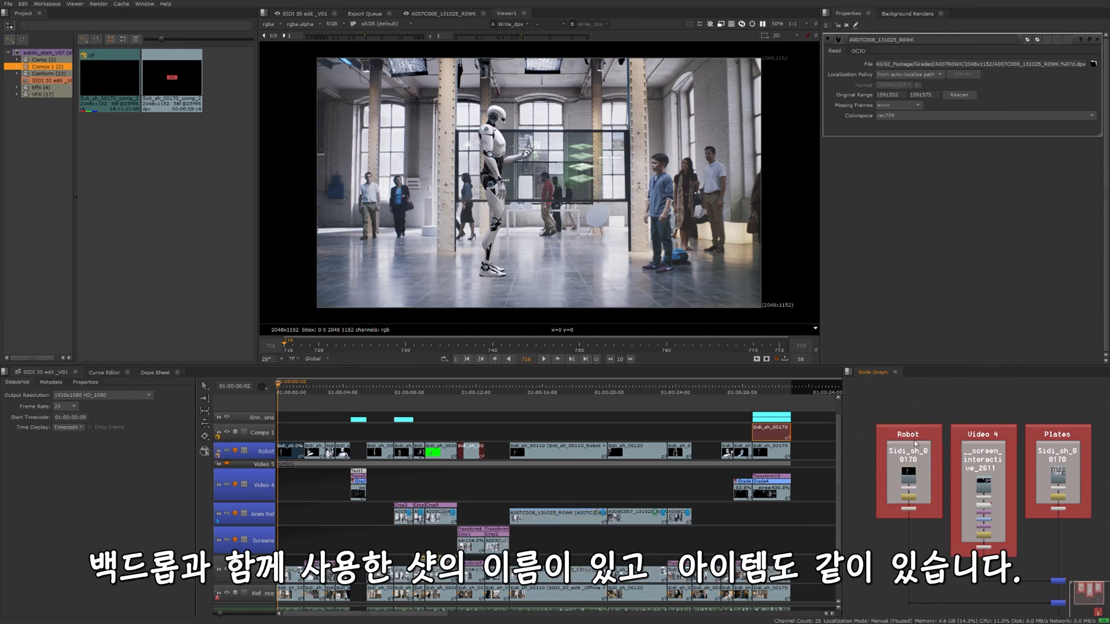
{"action": "left_click", "coordinate": [913, 441]}
{"action": "scroll", "coordinate": [884, 480], "scroll_direction": "up", "scroll_amount": 2}
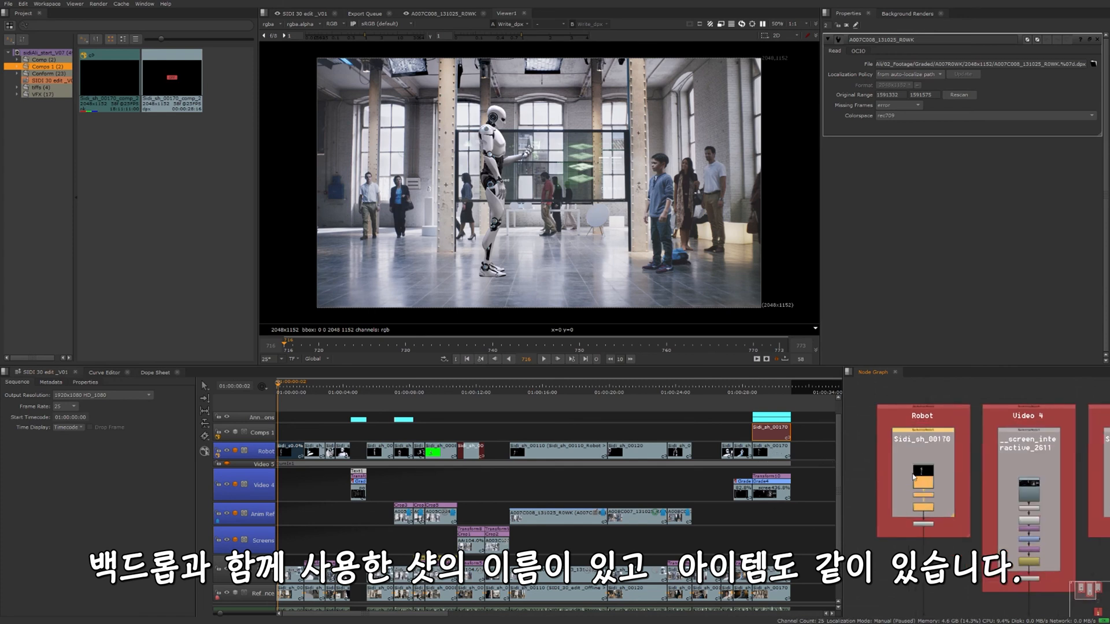
{"action": "left_click", "coordinate": [882, 484]}
{"action": "scroll", "coordinate": [940, 512], "scroll_direction": "up", "scroll_amount": 2}
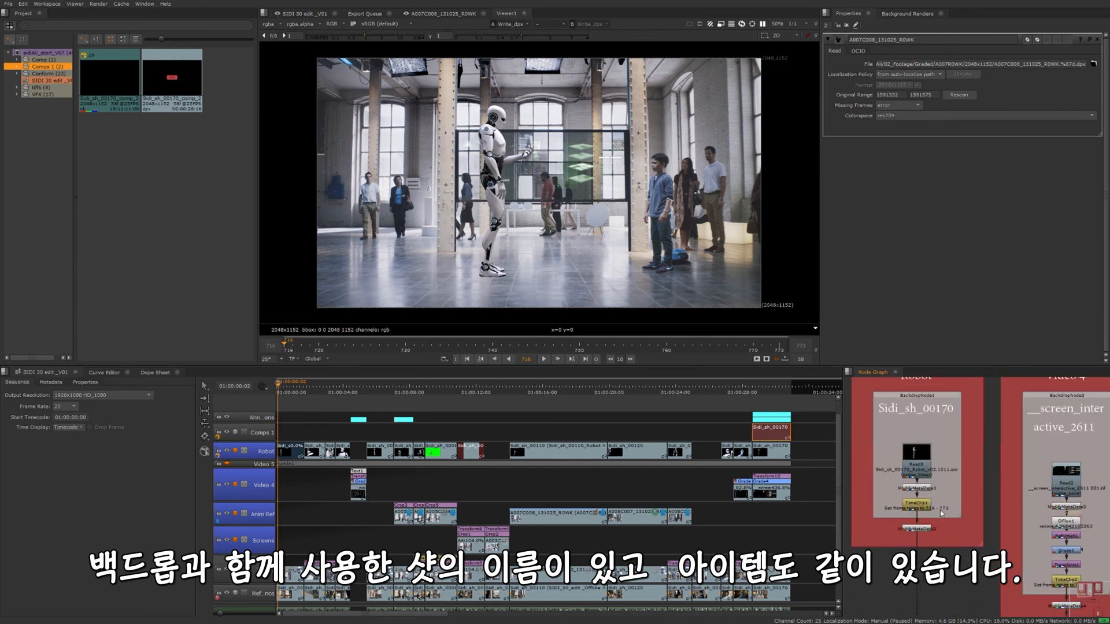
Step: Examine the timeline effect nodes in the Video 4 backdrop and the Merge nodes that combine the tracks
{"action": "scroll", "coordinate": [941, 511], "scroll_direction": "down", "scroll_amount": 2}
{"action": "left_click_drag", "start_coordinate": [1025, 500], "coordinate": [973, 472]}
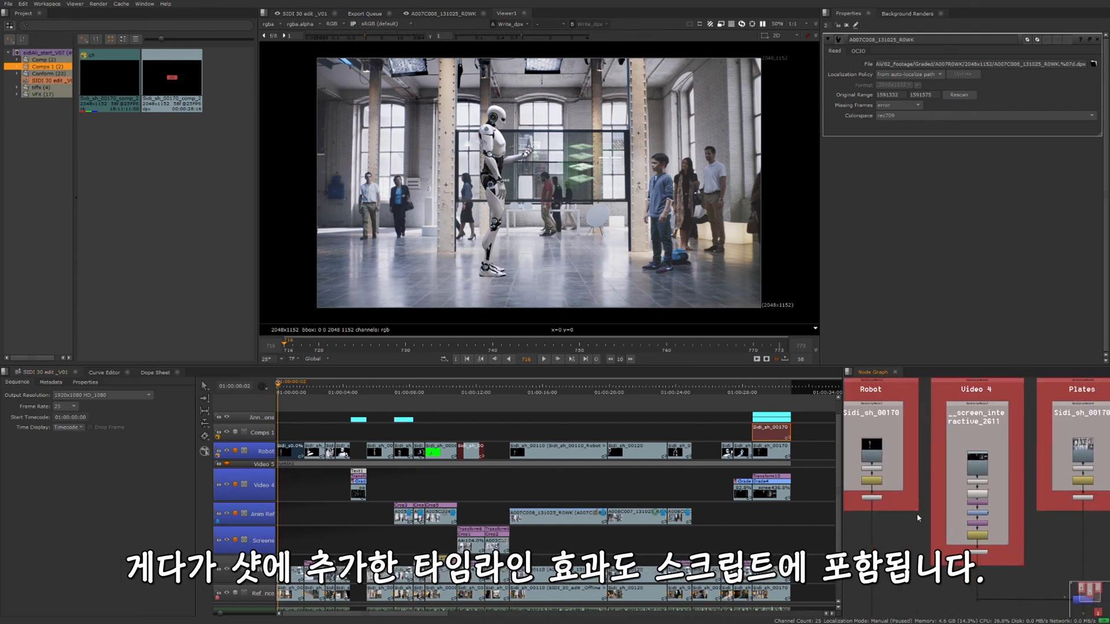
{"action": "scroll", "coordinate": [969, 517], "scroll_direction": "up", "scroll_amount": 3}
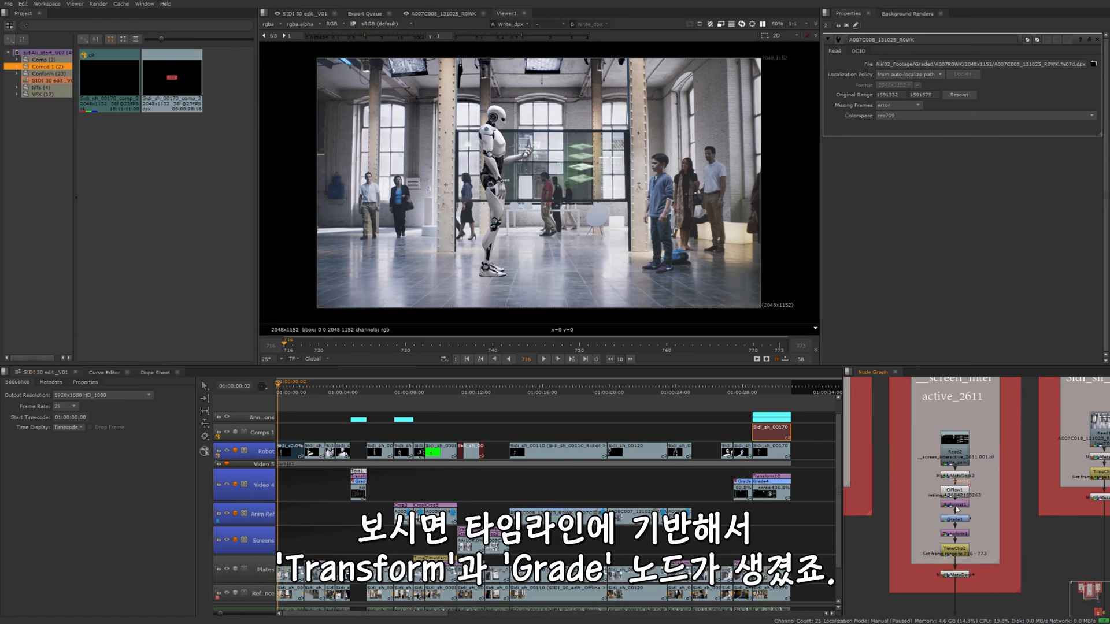
{"action": "left_click_drag", "start_coordinate": [968, 589], "coordinate": [949, 487]}
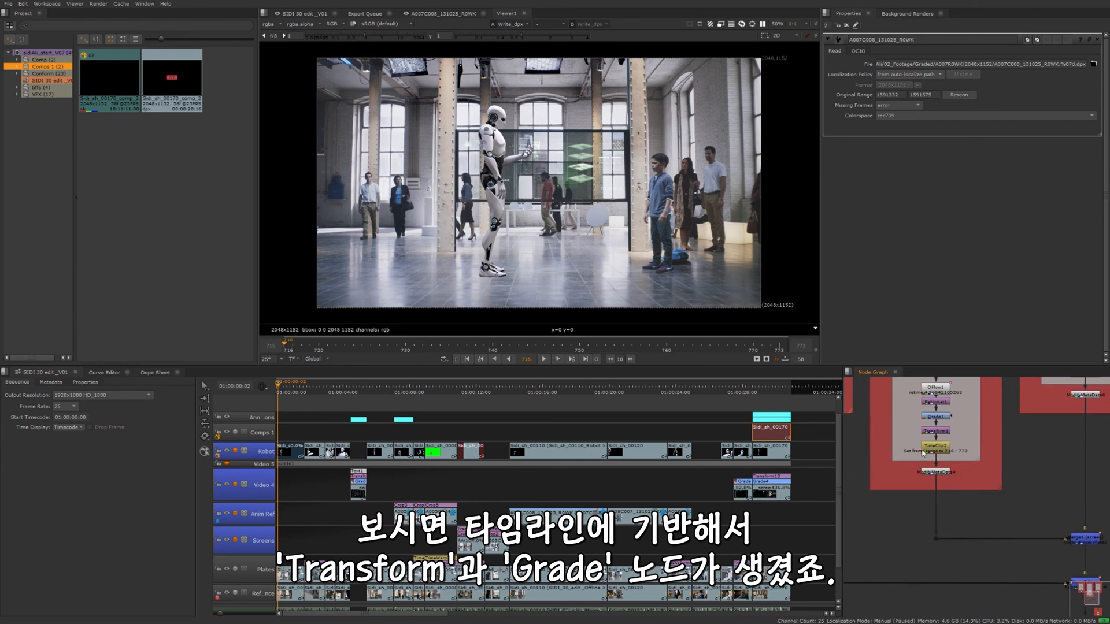
{"action": "left_click_drag", "start_coordinate": [1089, 571], "coordinate": [1004, 499]}
{"action": "scroll", "coordinate": [962, 506], "scroll_direction": "up", "scroll_amount": 1}
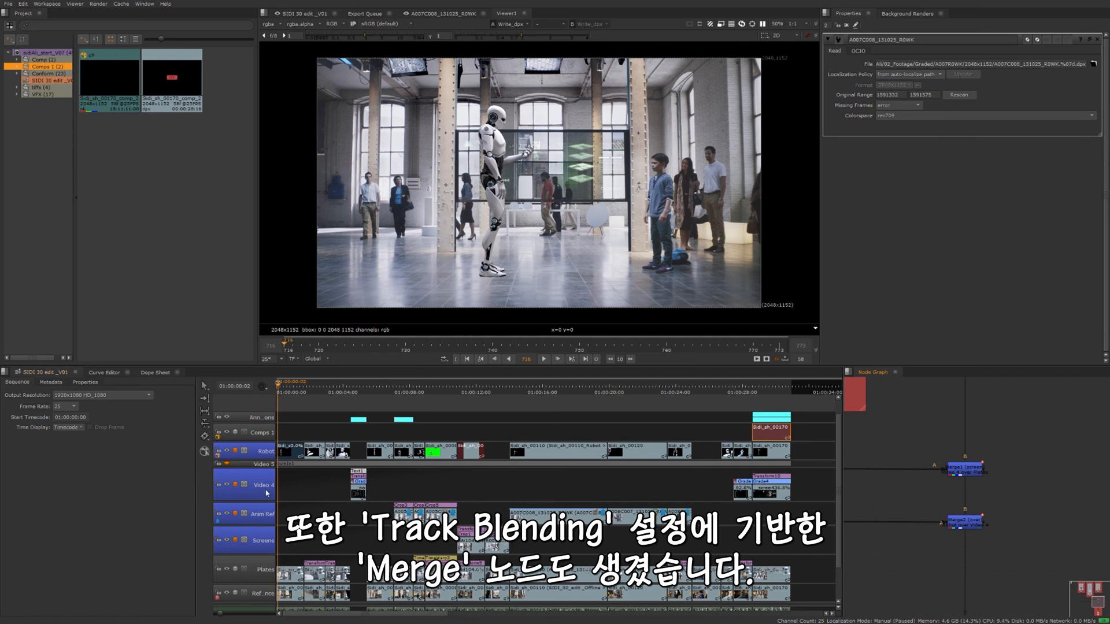
Step: Open the properties of Write_dpx in the Sidi_sh_00170_Render backdrop and inspect its output file path
{"action": "scroll", "coordinate": [876, 464], "scroll_direction": "down", "scroll_amount": 3}
{"action": "left_click_drag", "start_coordinate": [954, 583], "coordinate": [1003, 477]}
{"action": "scroll", "coordinate": [971, 486], "scroll_direction": "up", "scroll_amount": 1}
{"action": "left_click_drag", "start_coordinate": [1011, 548], "coordinate": [975, 494]}
{"action": "scroll", "coordinate": [974, 486], "scroll_direction": "up", "scroll_amount": 1}
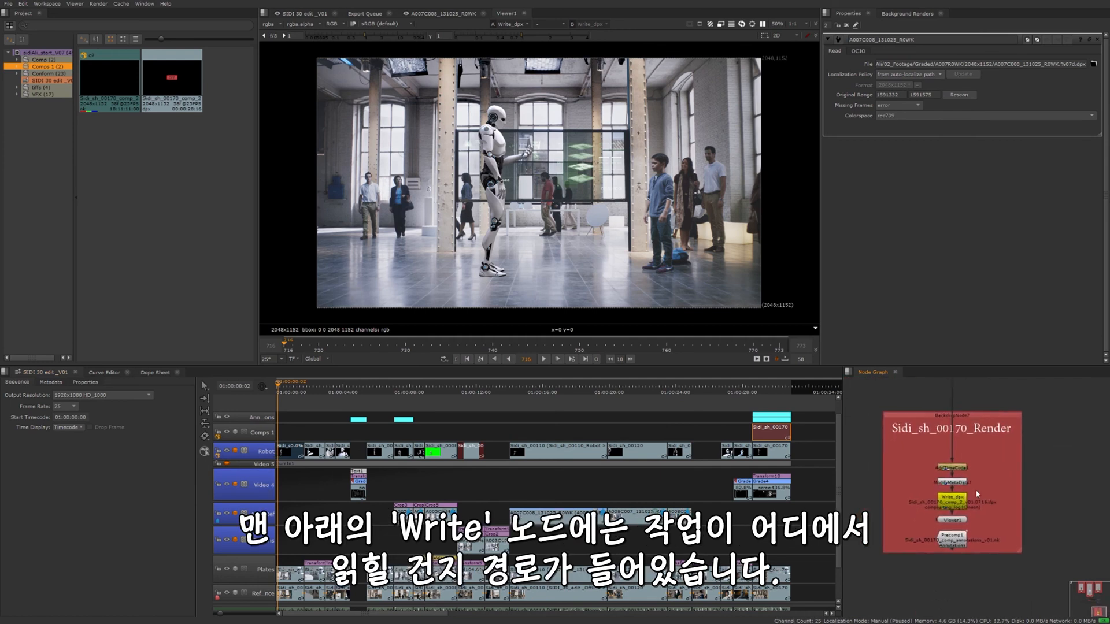
{"action": "double_click", "coordinate": [952, 503]}
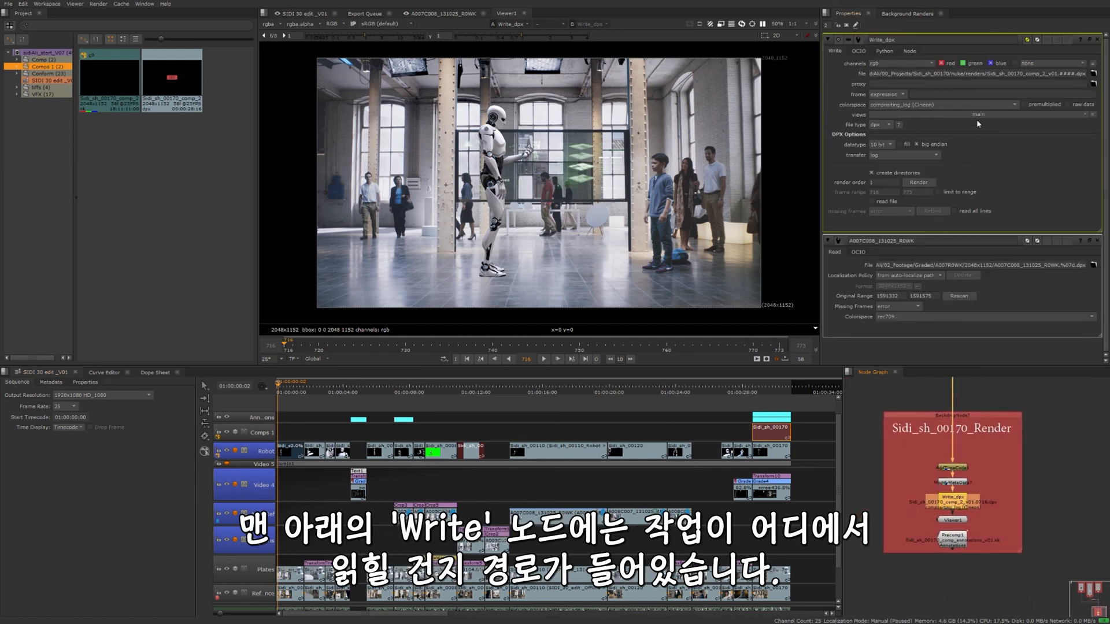
{"action": "left_click_drag", "start_coordinate": [867, 74], "coordinate": [1085, 73]}
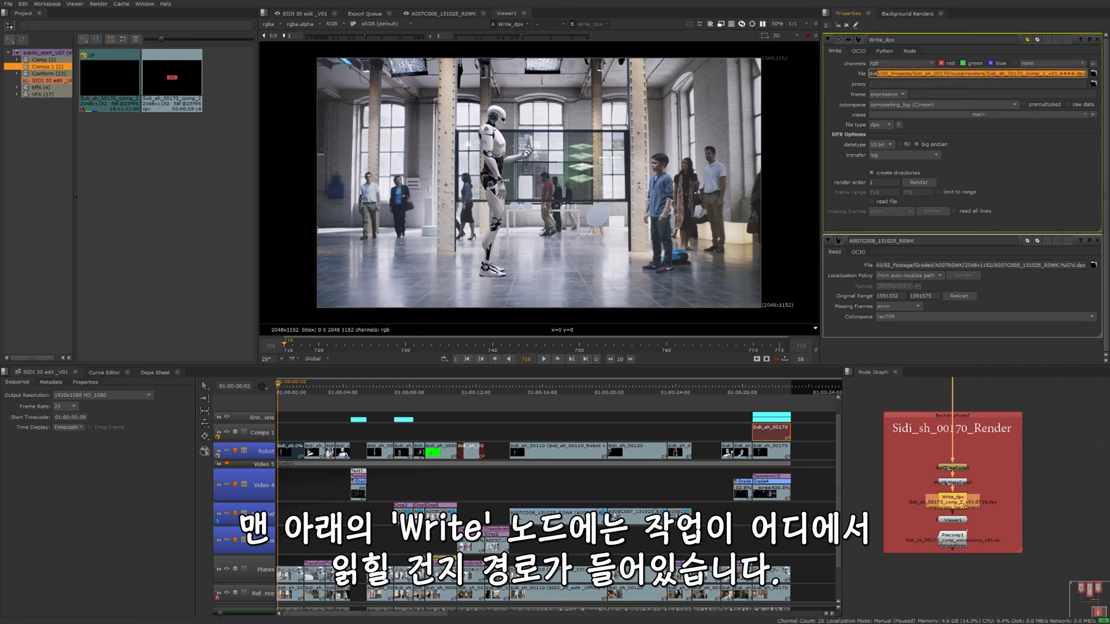
Step: View the output of the annotations node Precomp1 in the viewer
{"action": "left_click", "coordinate": [1041, 461]}
{"action": "left_click_drag", "start_coordinate": [955, 538], "coordinate": [954, 545]}
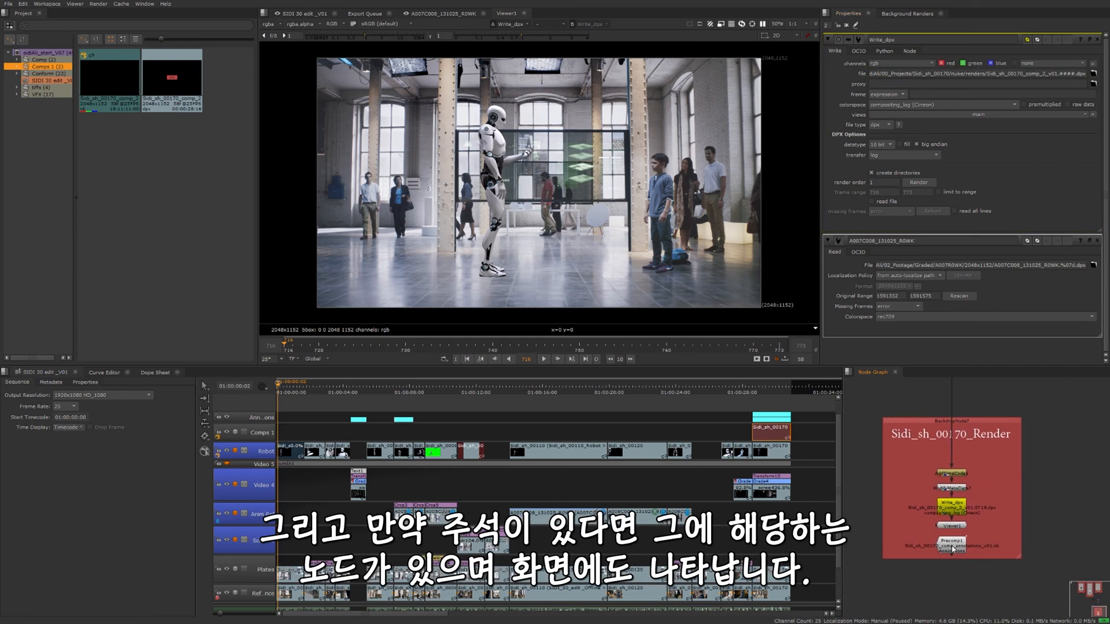
{"action": "left_click", "coordinate": [952, 548]}
{"action": "key", "text": "1"}
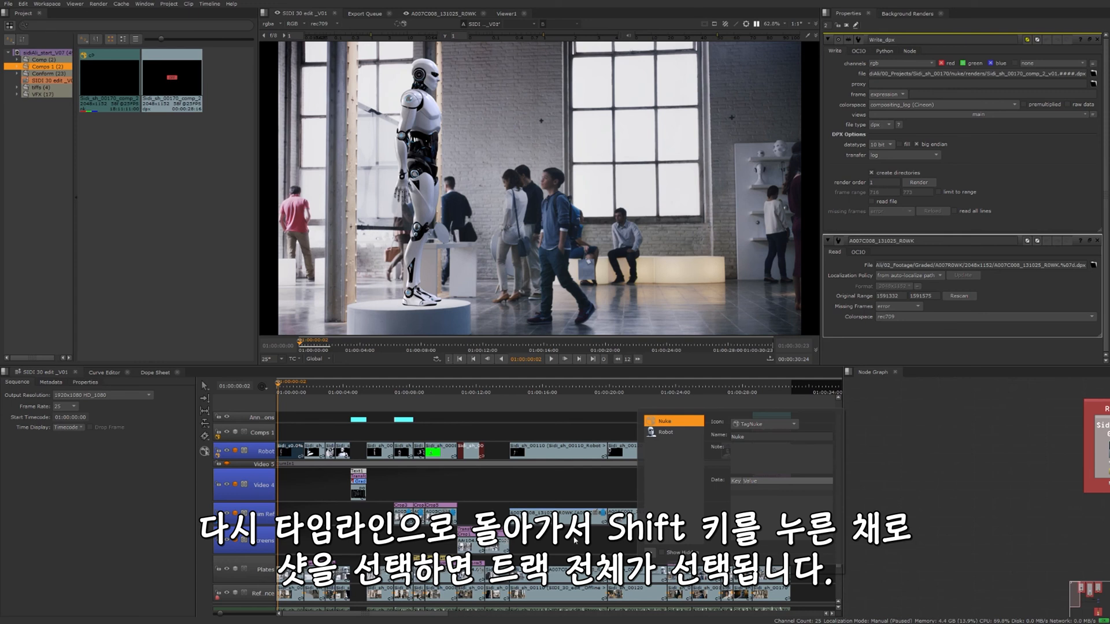
{"action": "left_click", "coordinate": [604, 542]}
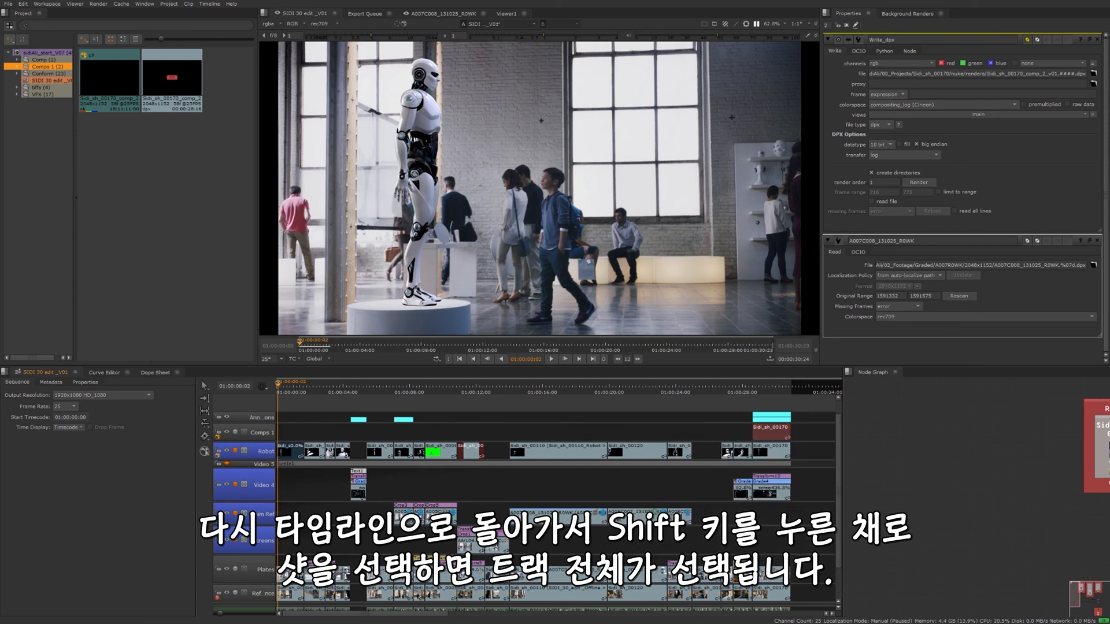
Step: Select all shots on the Plates track and open the Create Comp Special settings for them
{"action": "left_click", "coordinate": [287, 575], "text": "shift"}
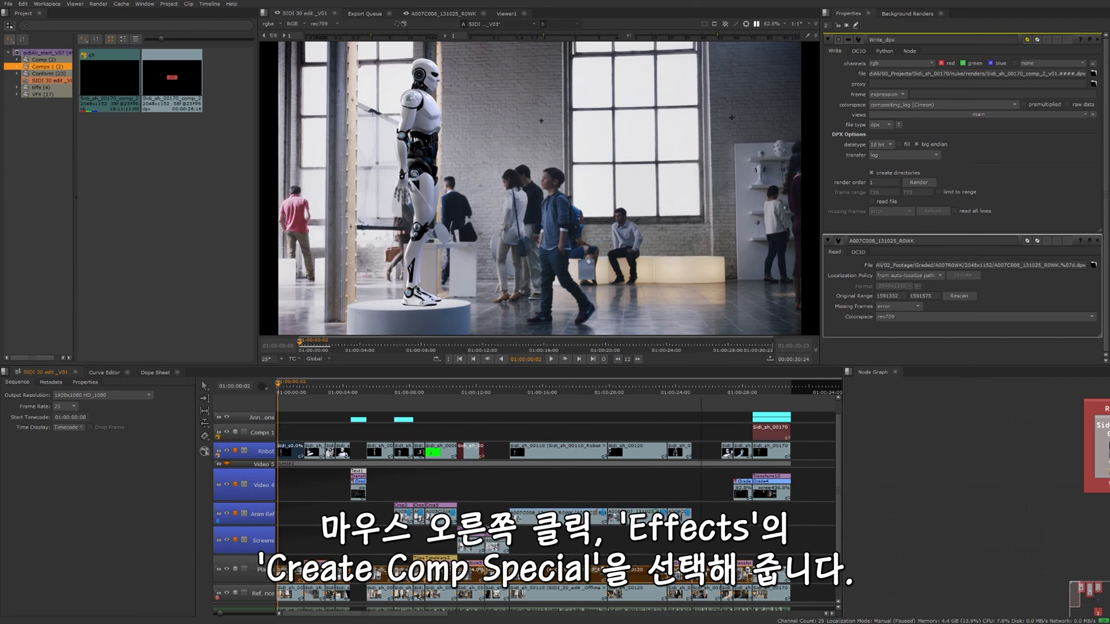
{"action": "right_click", "coordinate": [572, 397]}
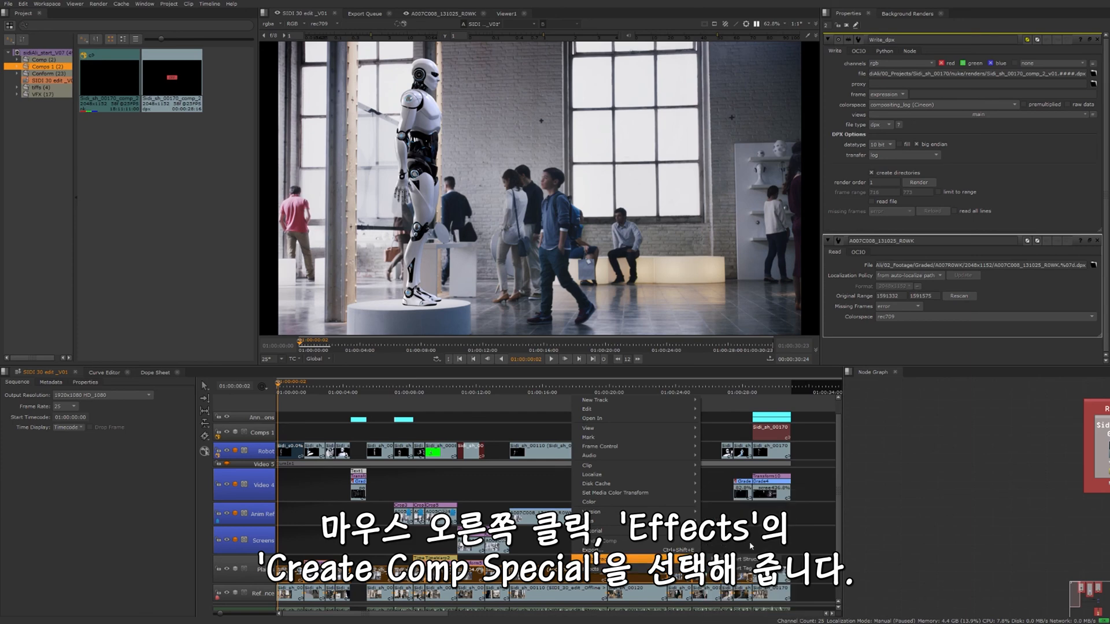
{"action": "mouse_move", "coordinate": [636, 569]}
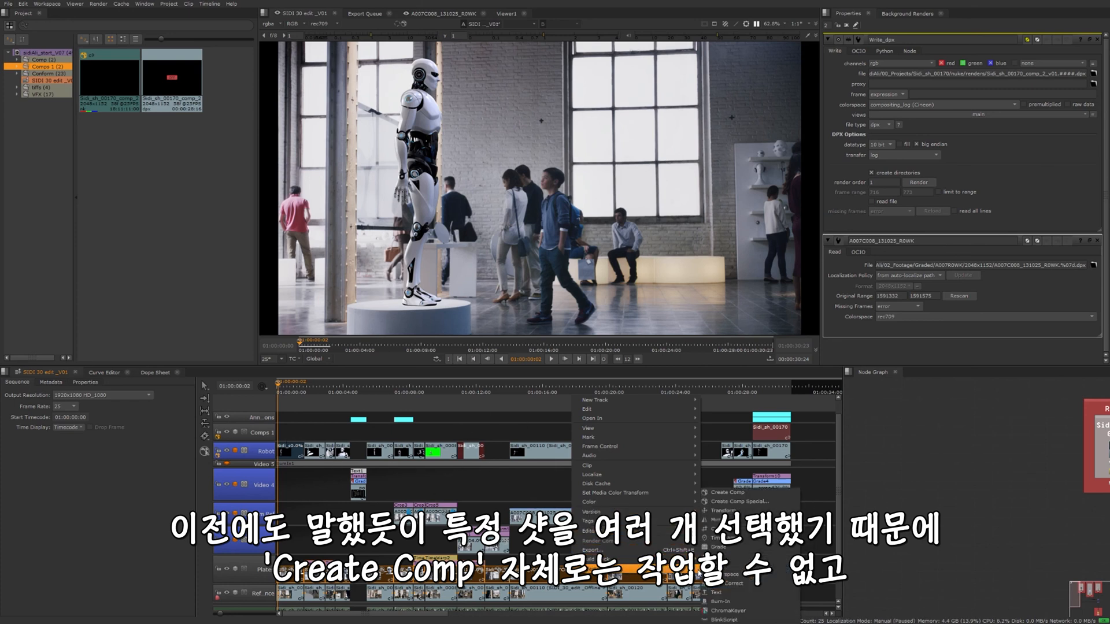
{"action": "left_click", "coordinate": [762, 504]}
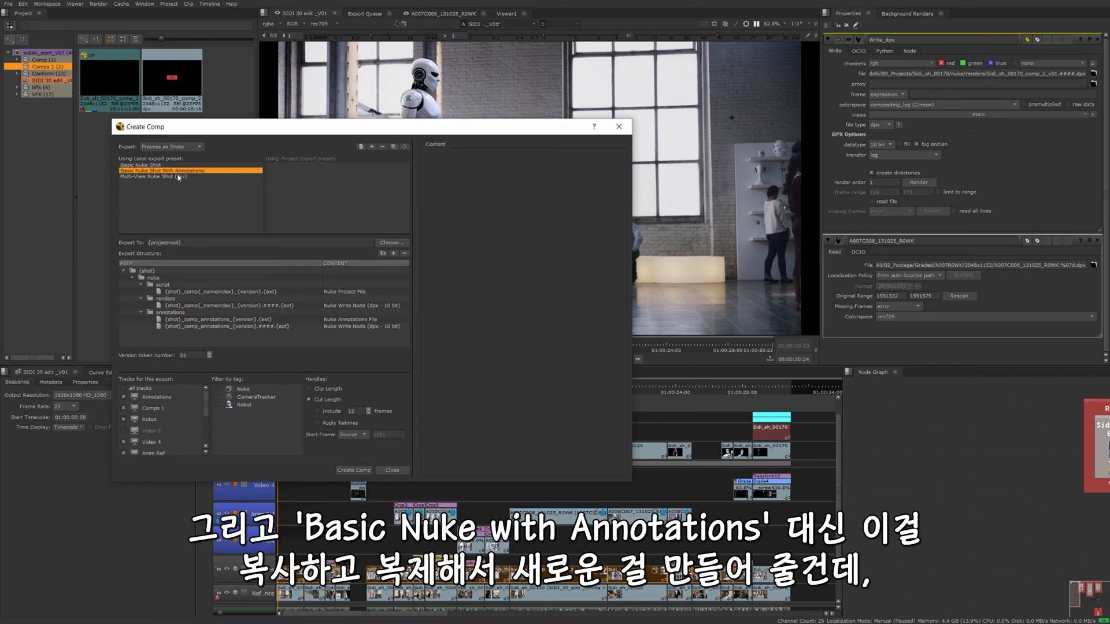
Step: Duplicate the Basic Nuke Shot With Annotations preset and name the copy Create_Comp
{"action": "left_click", "coordinate": [393, 148]}
{"action": "type", "text": "Create_"}
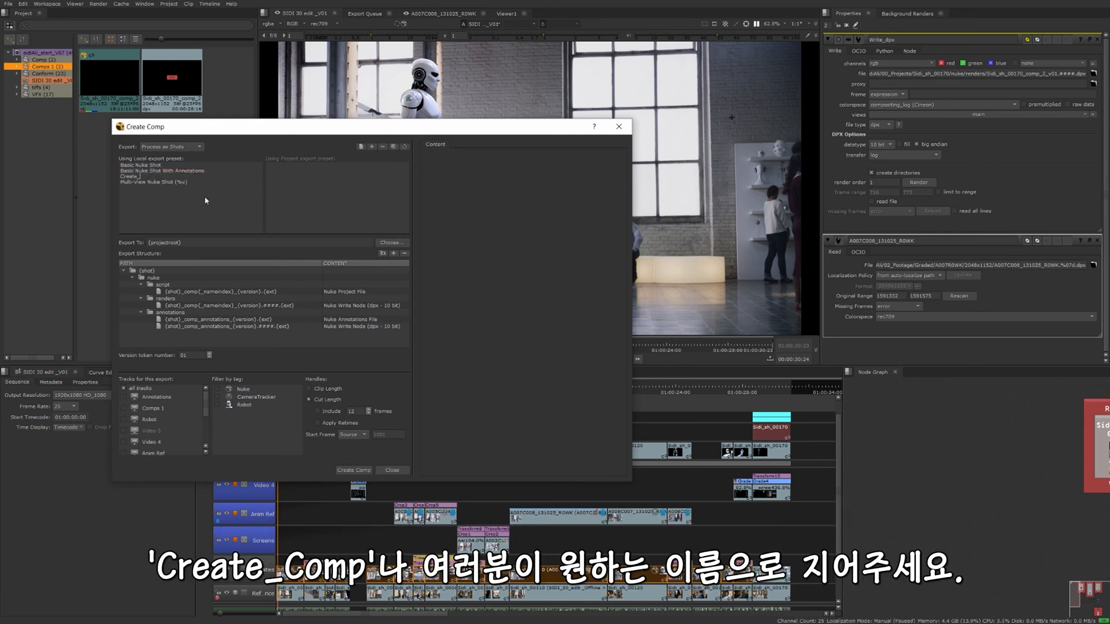
{"action": "type", "text": "Comp"}
{"action": "key", "text": "Return"}
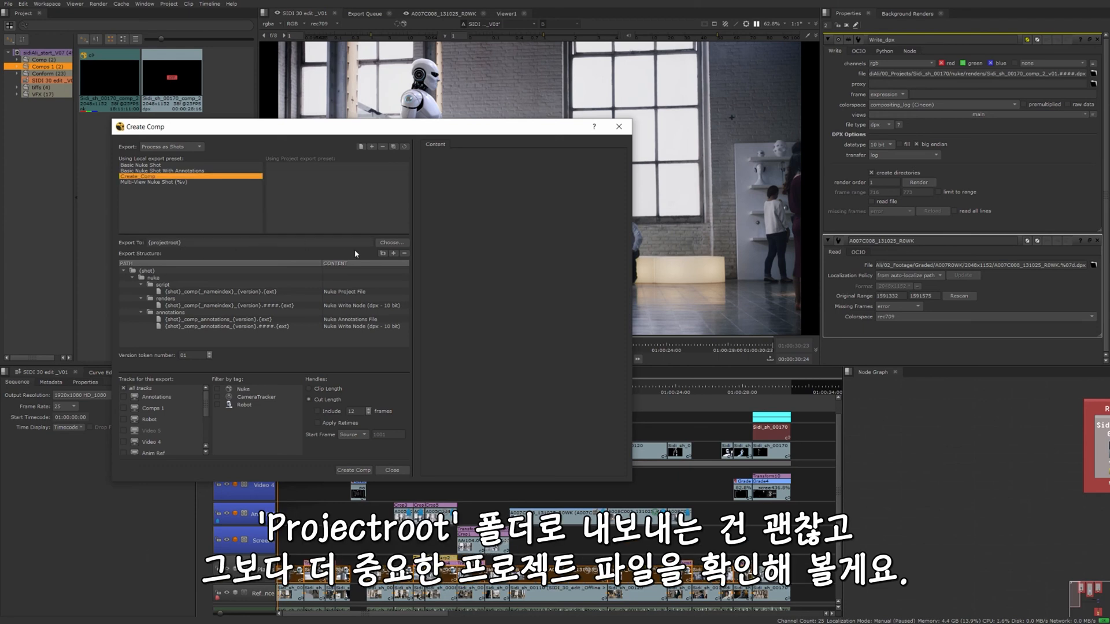
Step: Open the Create_Comp preset's Nuke Project File settings and use Blend as the retime method
{"action": "left_click", "coordinate": [358, 293]}
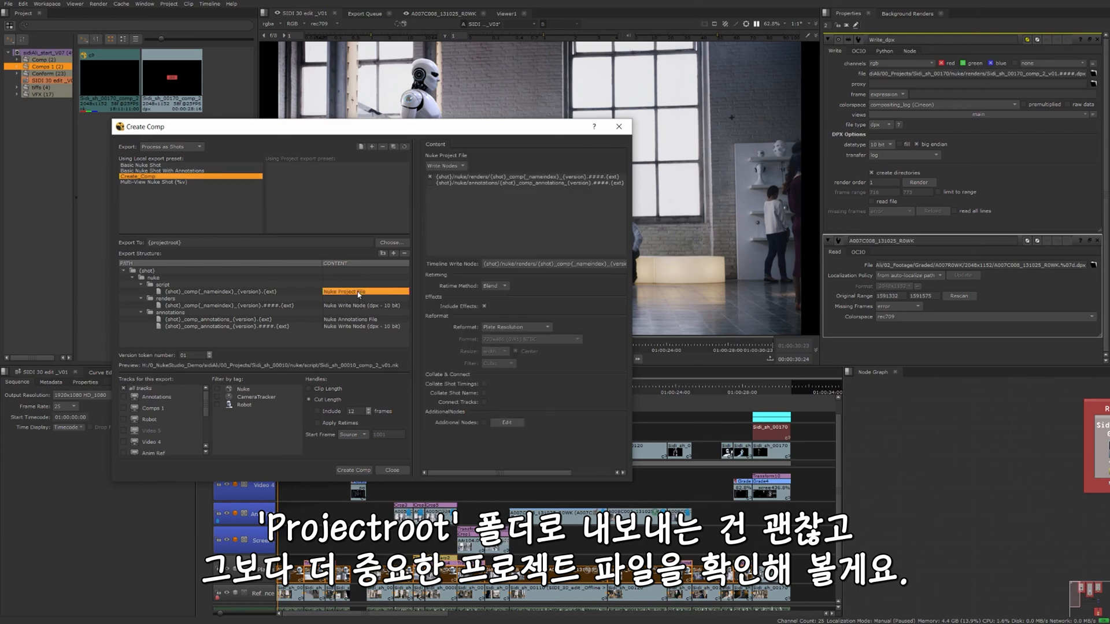
{"action": "left_click", "coordinate": [358, 293]}
{"action": "left_click", "coordinate": [389, 296]}
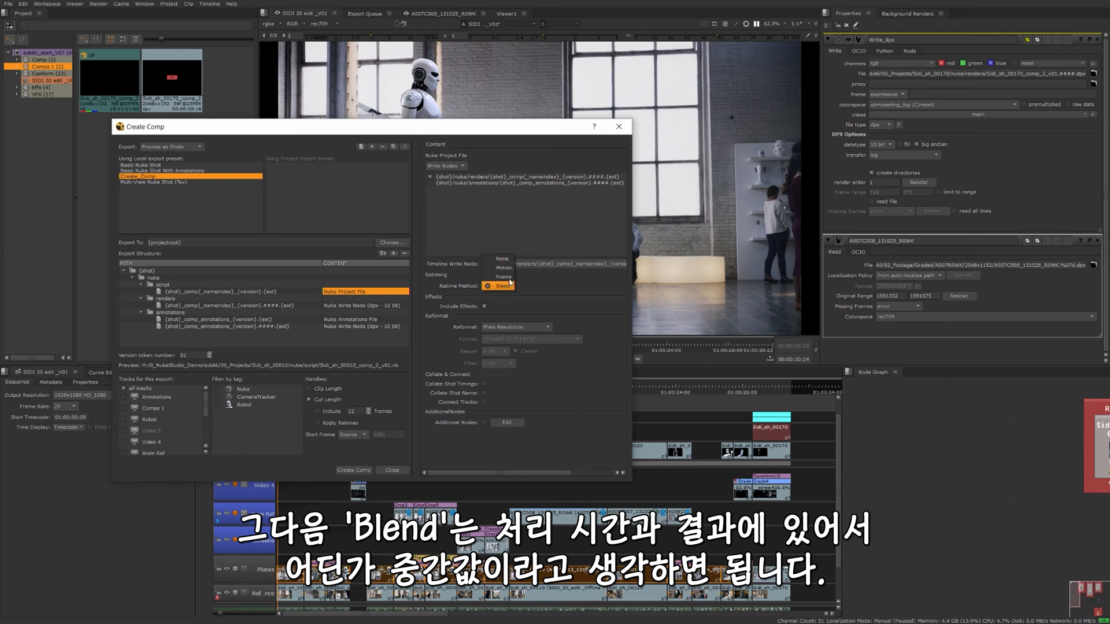
{"action": "left_click", "coordinate": [491, 286]}
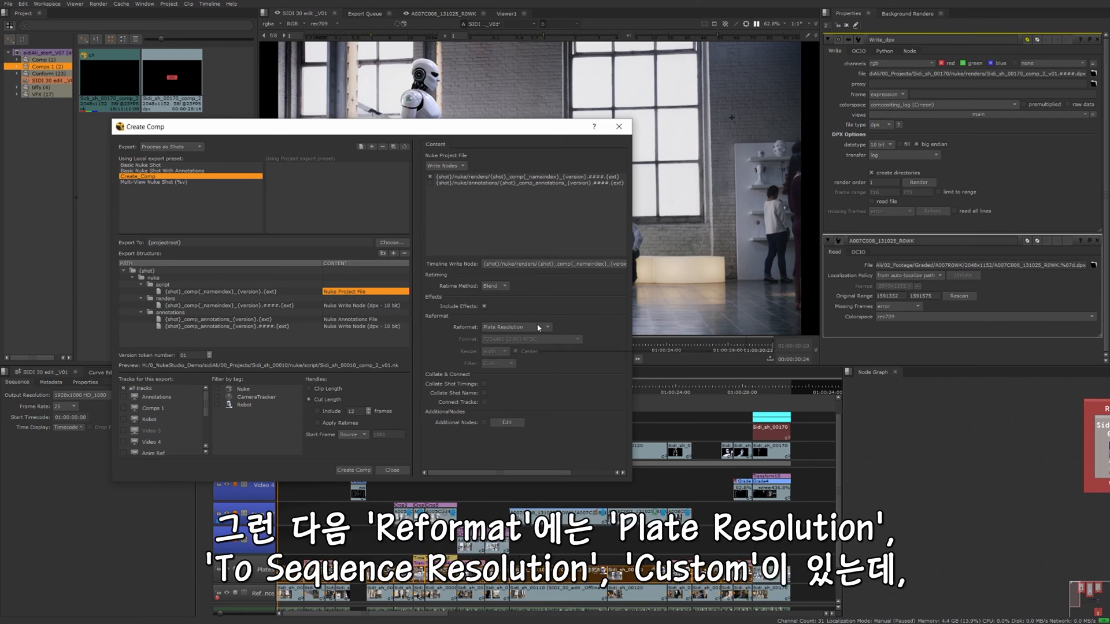
Step: Try the Custom reformat option and return the setting to Plate Resolution
{"action": "left_click", "coordinate": [523, 333]}
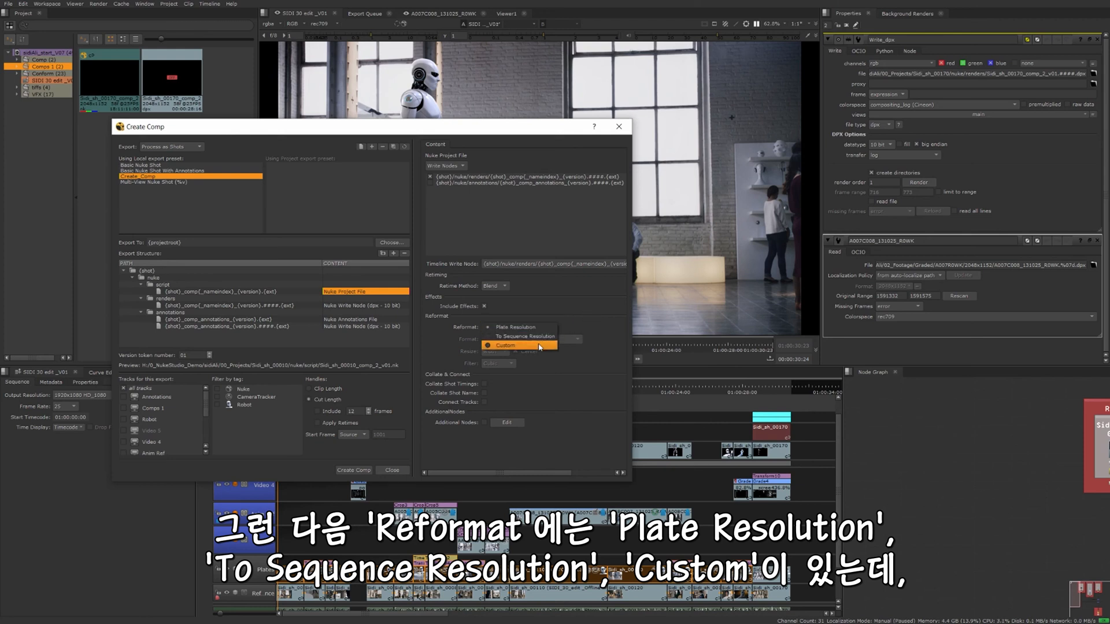
{"action": "left_click", "coordinate": [524, 347]}
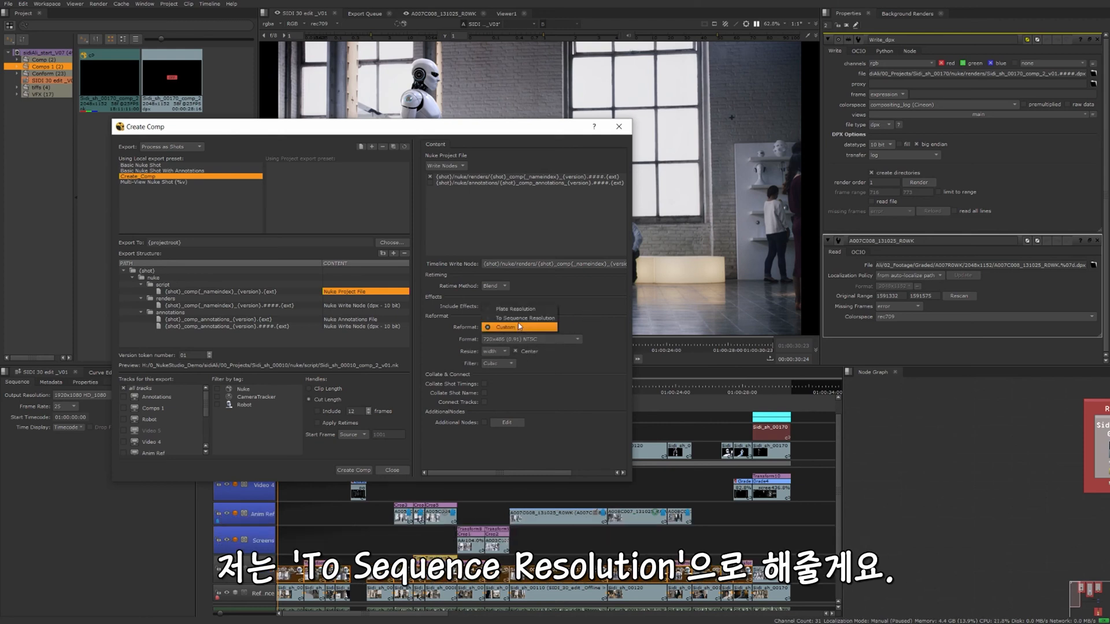
{"action": "left_click", "coordinate": [518, 327]}
{"action": "left_click", "coordinate": [511, 308]}
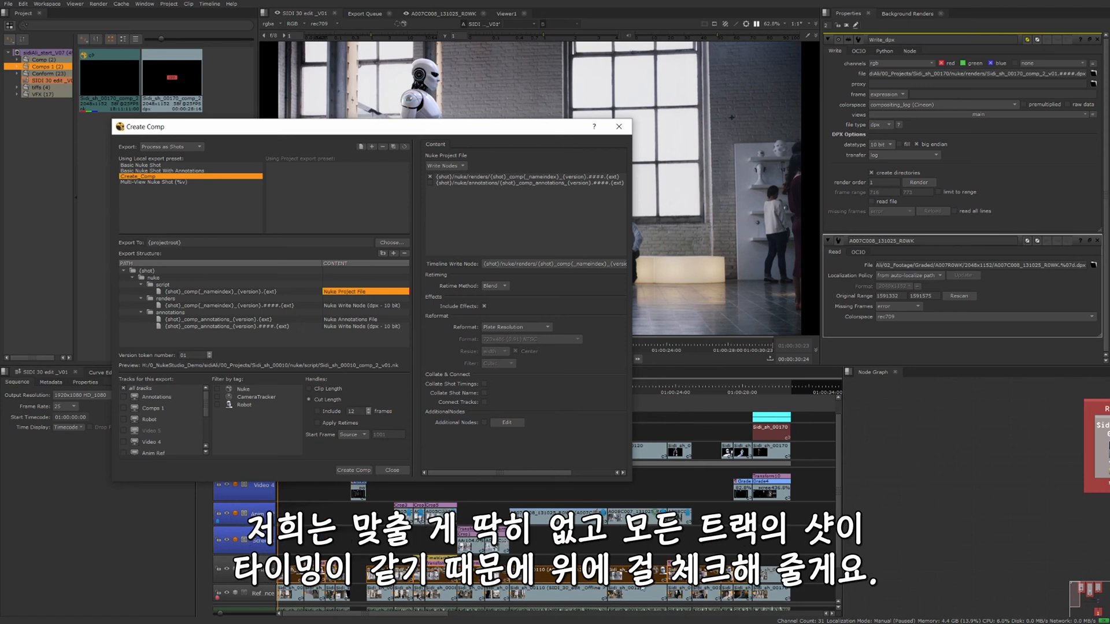
Step: Enable Collate Shot Timings, Connect Tracks and Additional Nodes, and close the comp settings while keeping the template changes
{"action": "left_click", "coordinate": [484, 385]}
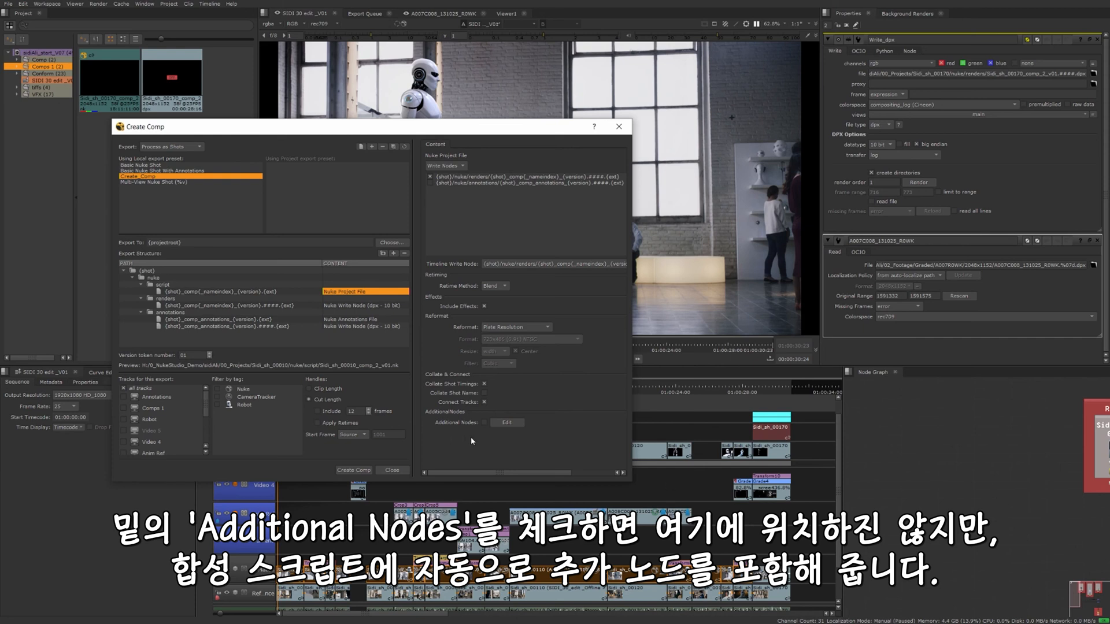
{"action": "left_click", "coordinate": [484, 423]}
{"action": "left_click", "coordinate": [509, 423]}
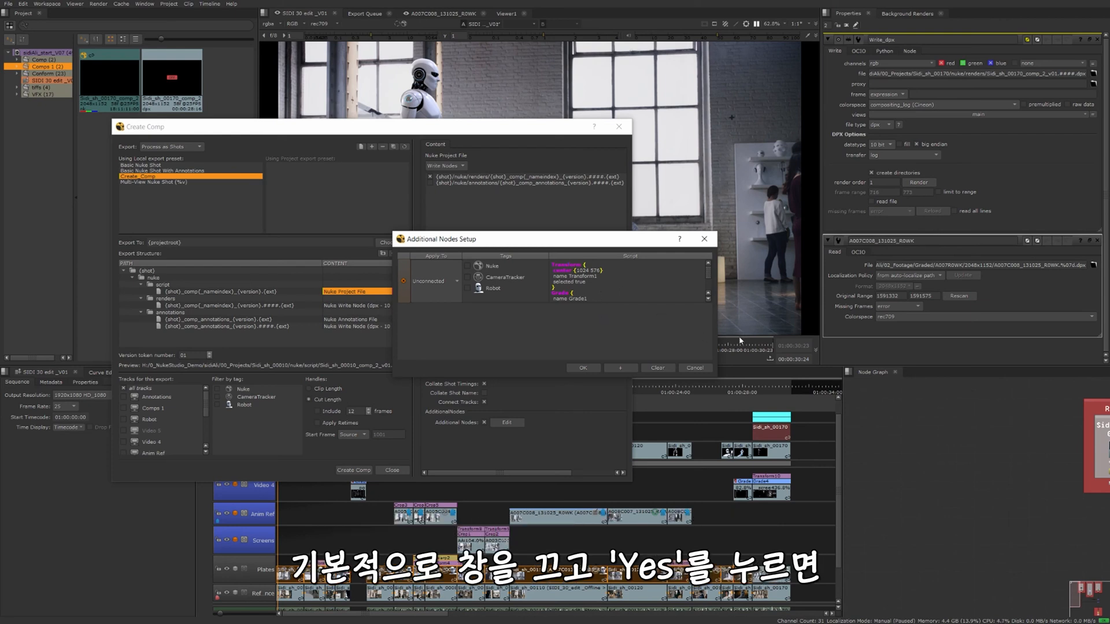
{"action": "left_click", "coordinate": [693, 368]}
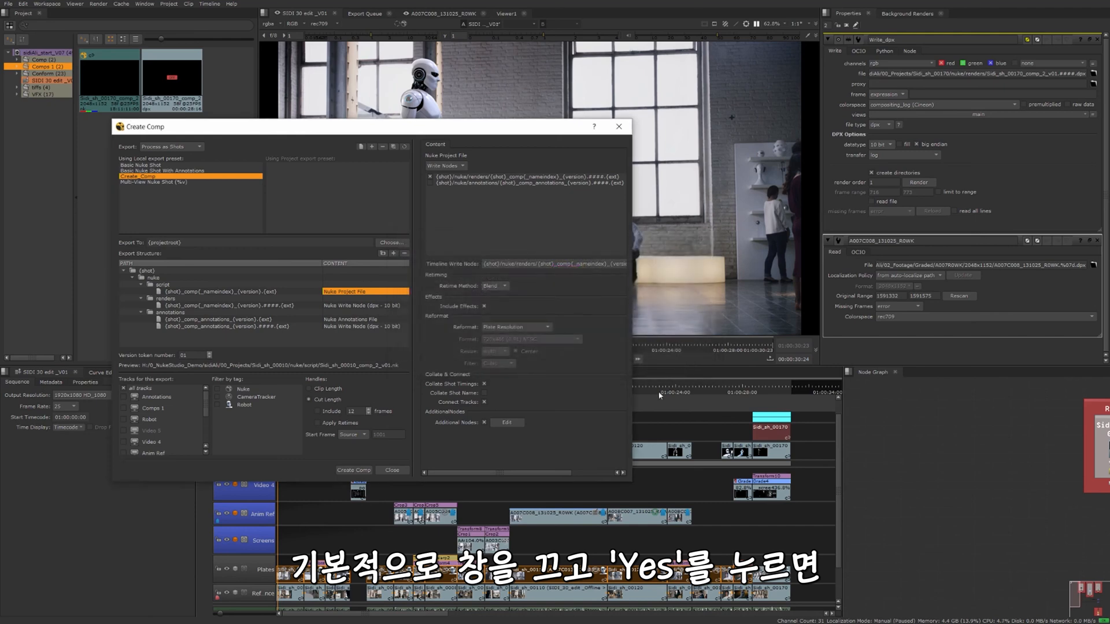
{"action": "left_click", "coordinate": [400, 472]}
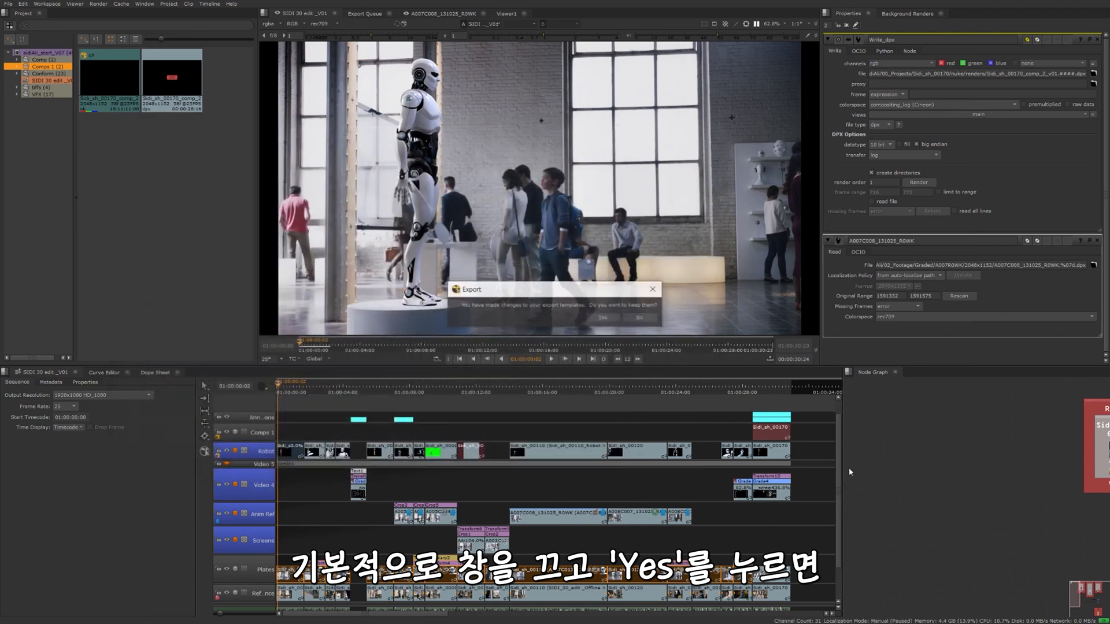
{"action": "left_click", "coordinate": [602, 317]}
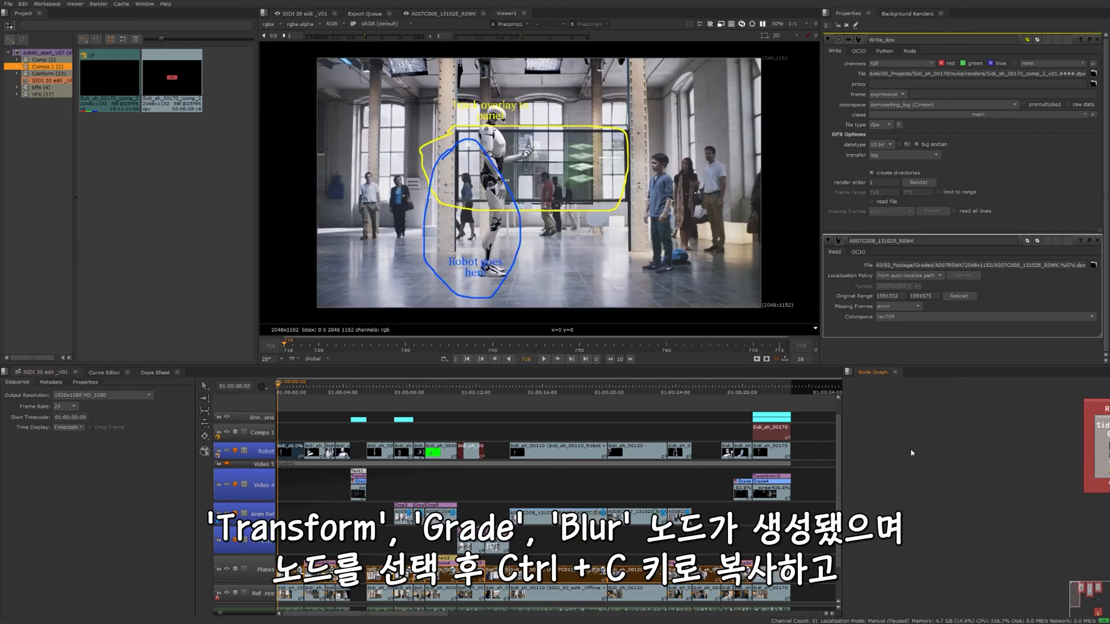
Step: Create a connected chain of Transform, Grade and Blur nodes in the Node Graph and copy all three
{"action": "key", "text": "t"}
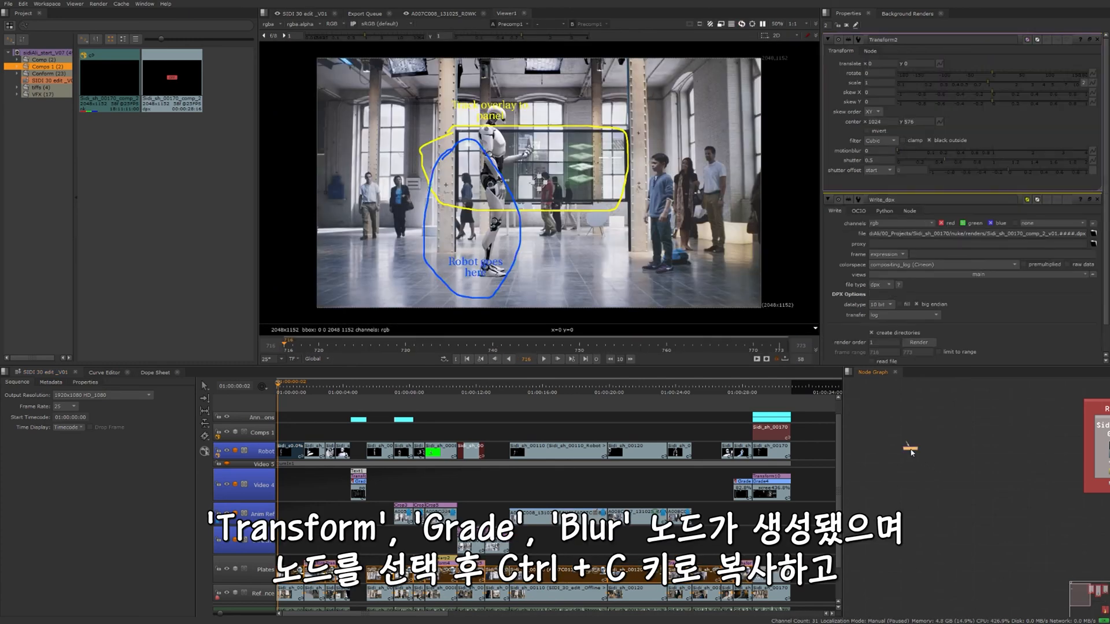
{"action": "key", "text": "g"}
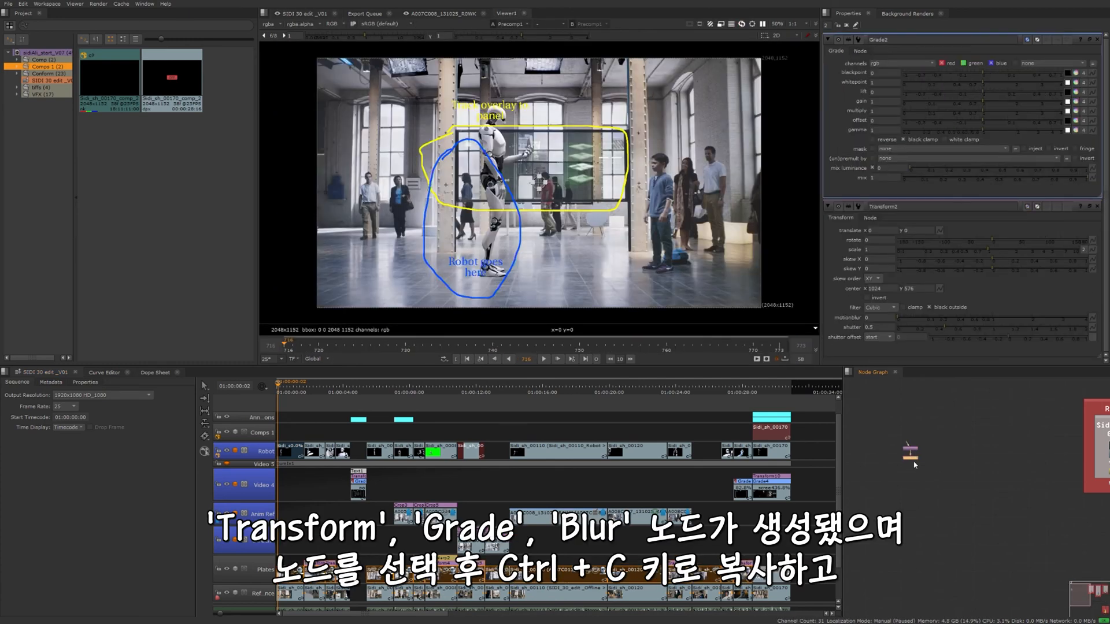
{"action": "key", "text": "b"}
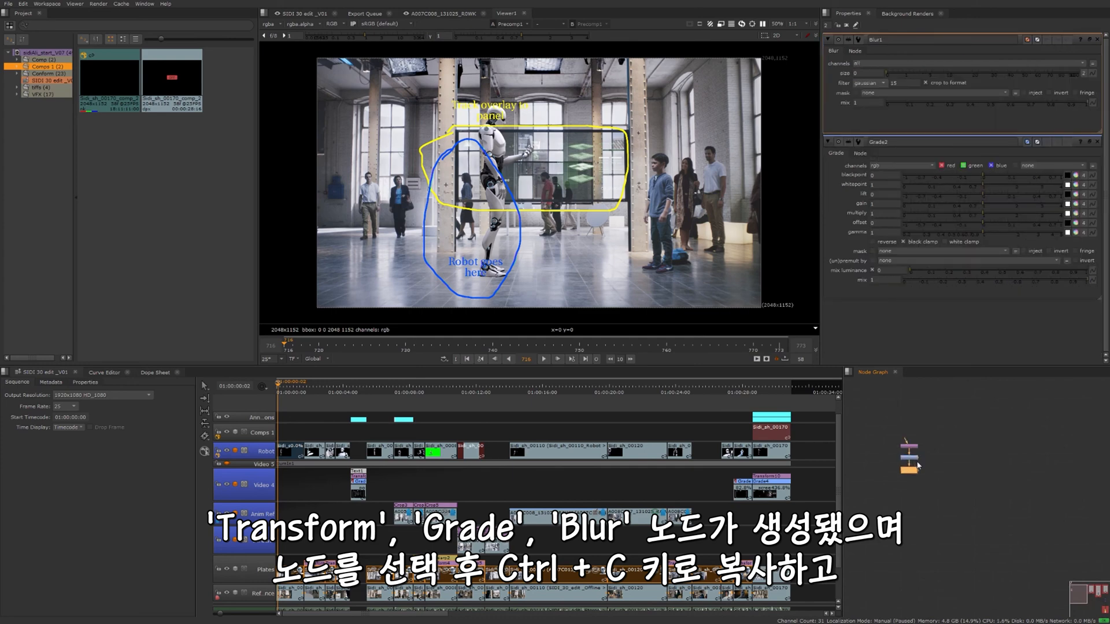
{"action": "scroll", "coordinate": [917, 465], "scroll_direction": "up", "scroll_amount": 3}
{"action": "left_click_drag", "start_coordinate": [971, 397], "coordinate": [874, 588]}
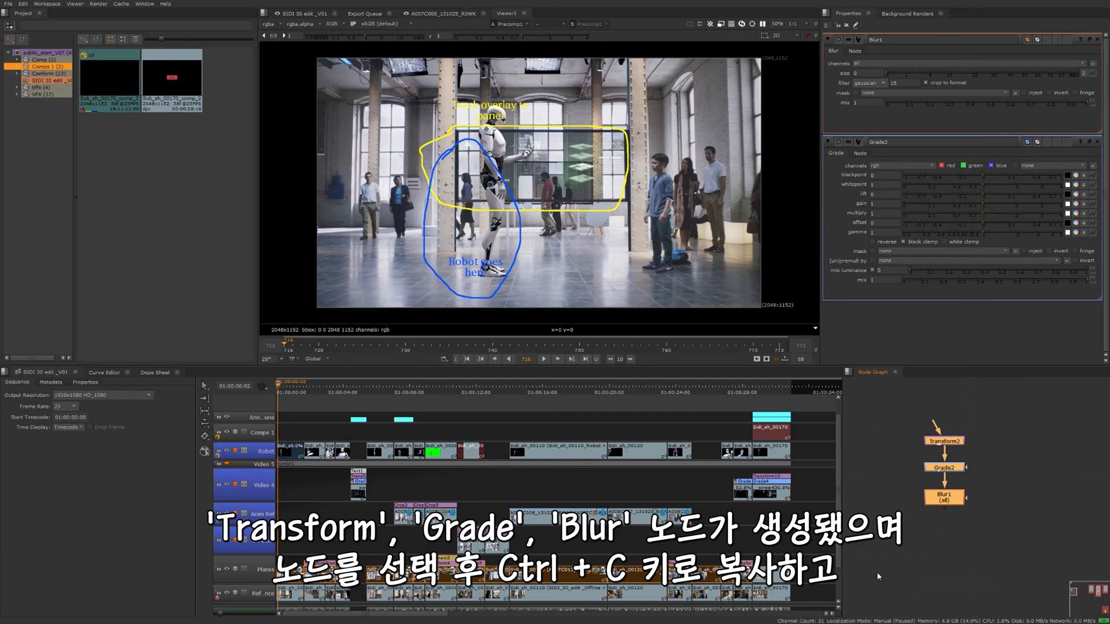
{"action": "left_click", "coordinate": [879, 549]}
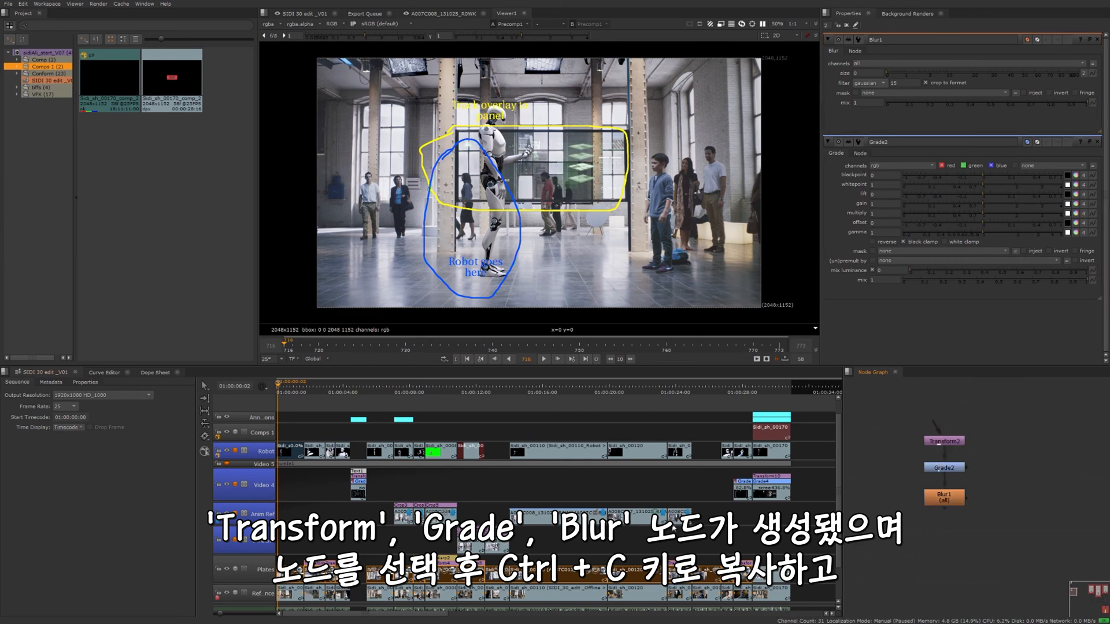
Step: Reopen Create Comp Special for the selected shots and open the additional nodes setup of the Create_Comp preset's Nuke Project File
{"action": "right_click", "coordinate": [637, 400]}
{"action": "mouse_move", "coordinate": [659, 573]}
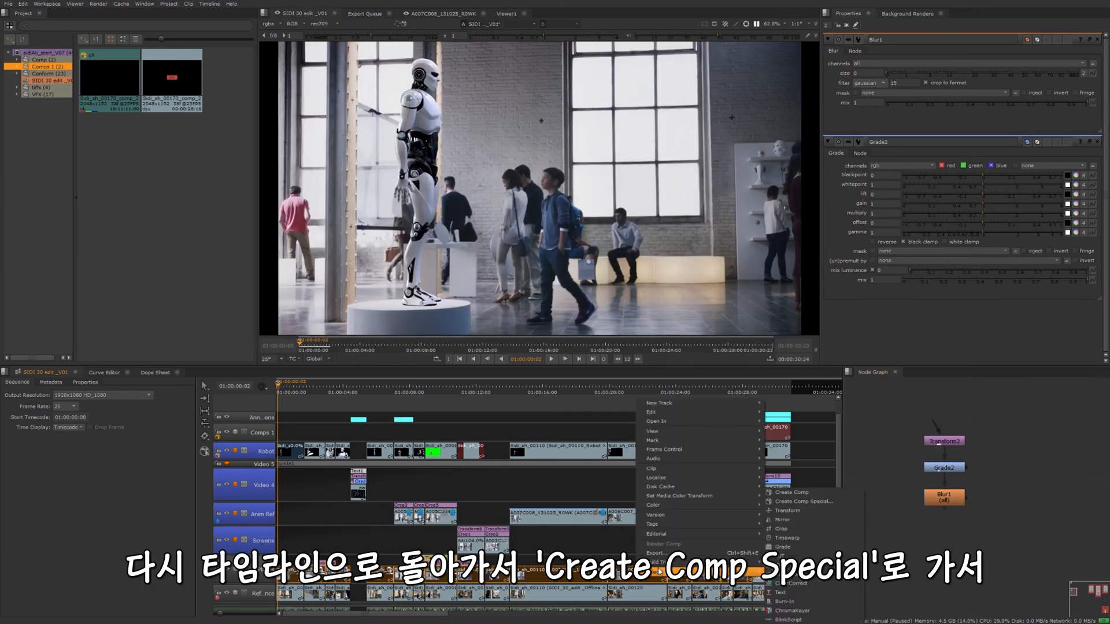
{"action": "left_click", "coordinate": [804, 501]}
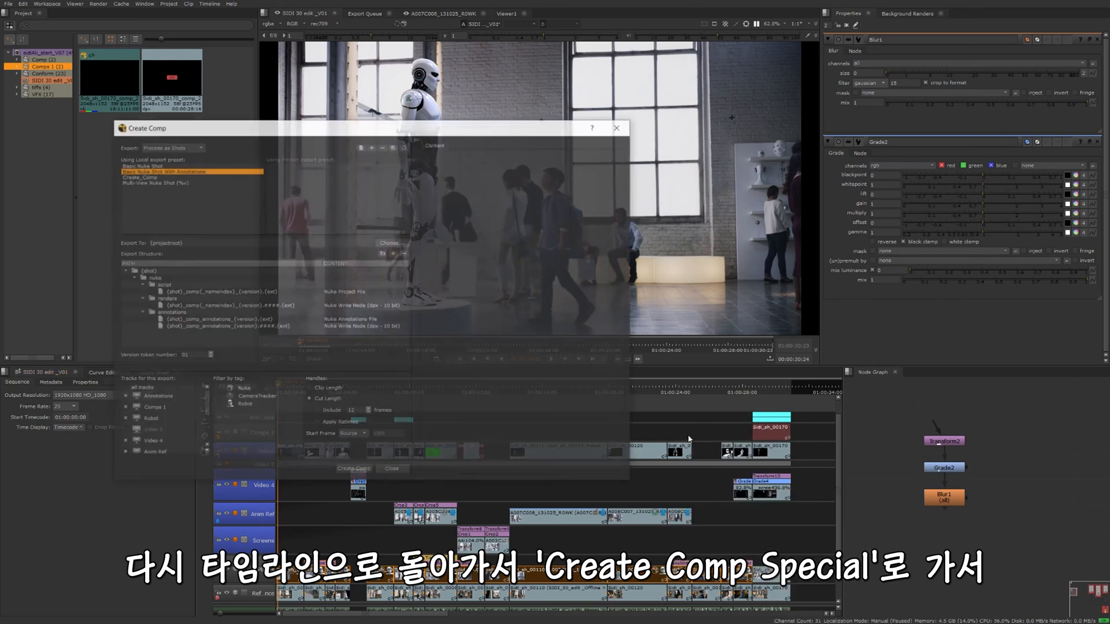
{"action": "left_click", "coordinate": [349, 292]}
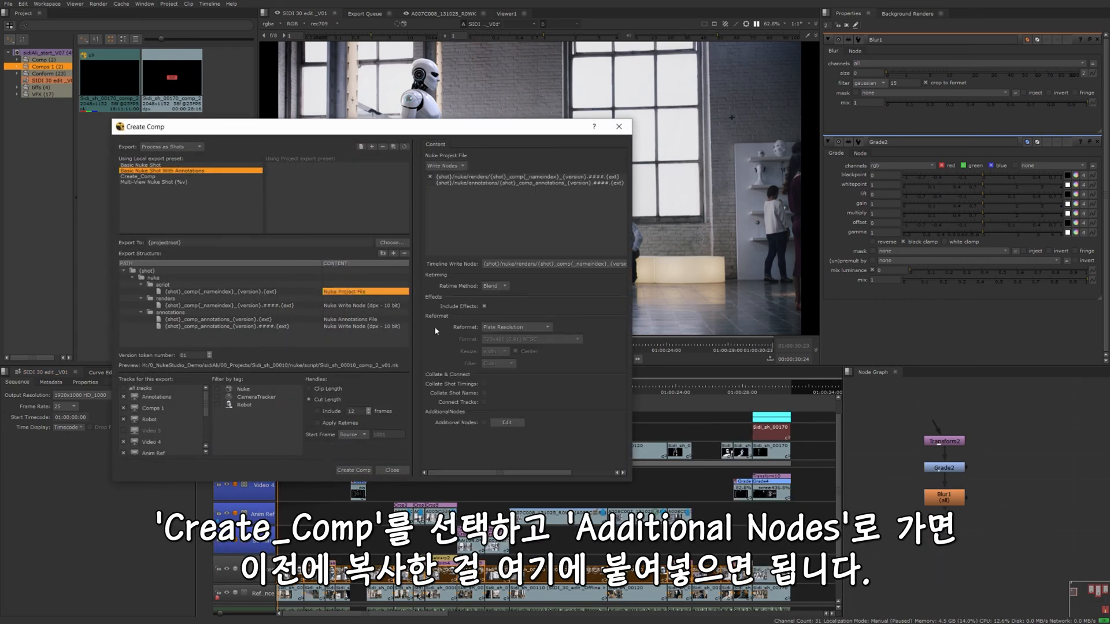
{"action": "left_click", "coordinate": [144, 177]}
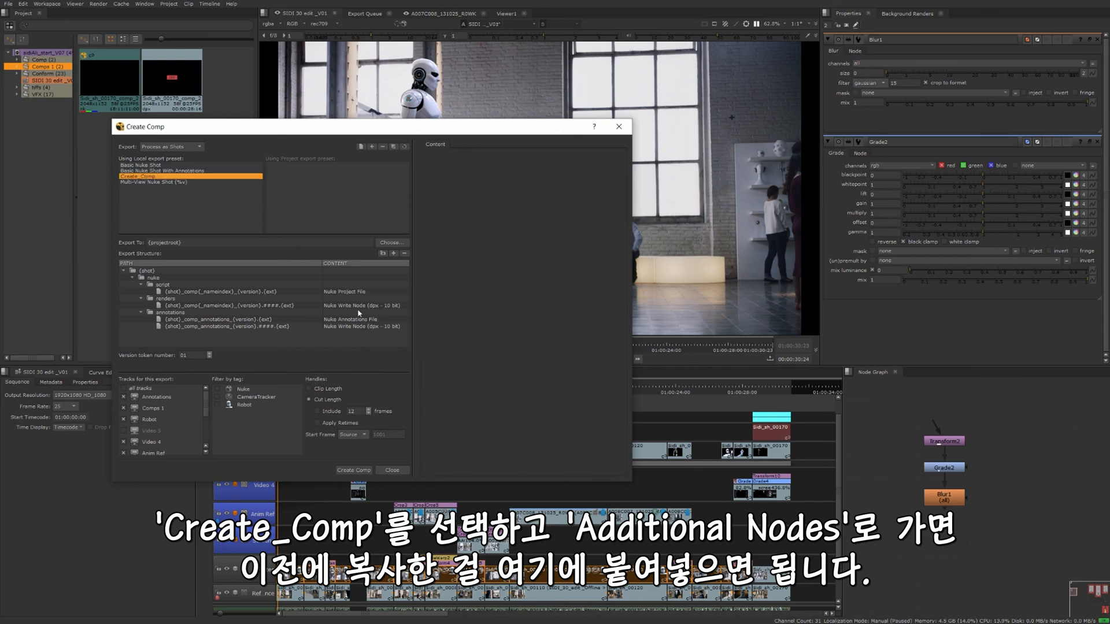
{"action": "left_click", "coordinate": [349, 292]}
{"action": "left_click", "coordinate": [503, 422]}
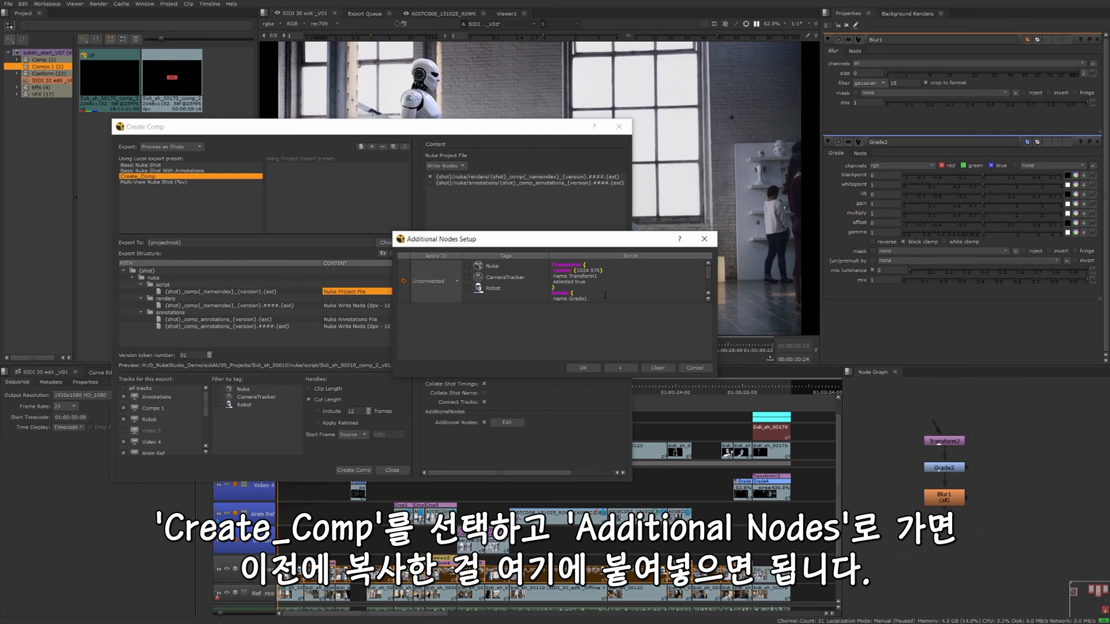
Step: Replace the additional nodes script with the copied nodes and apply it as Unconnected
{"action": "key", "text": "ctrl+a"}
{"action": "key", "text": "ctrl+v"}
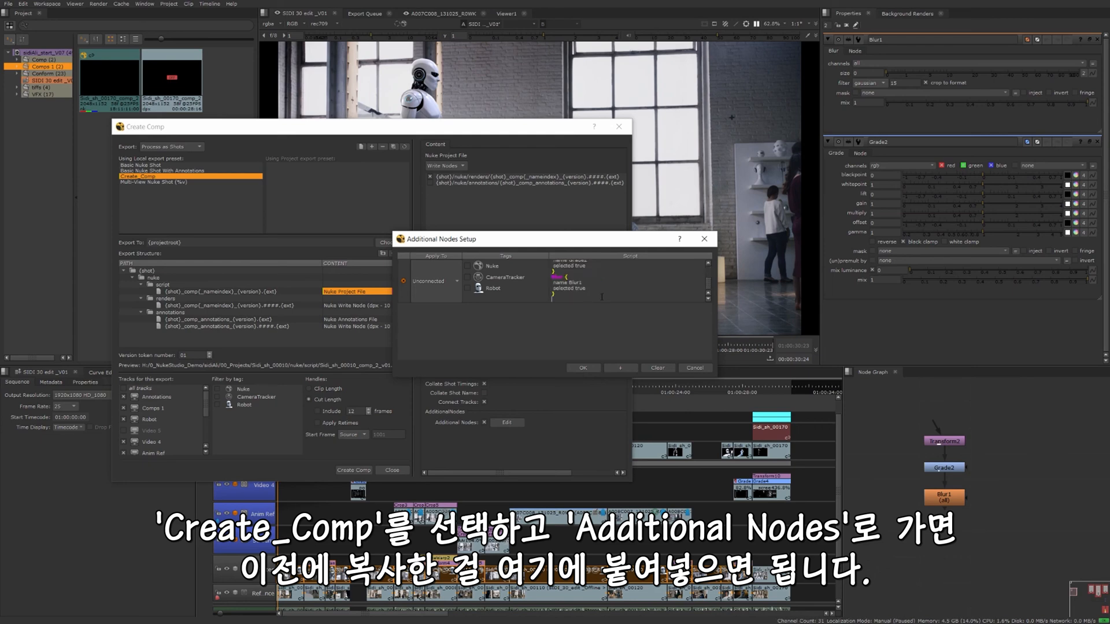
{"action": "left_click", "coordinate": [456, 281]}
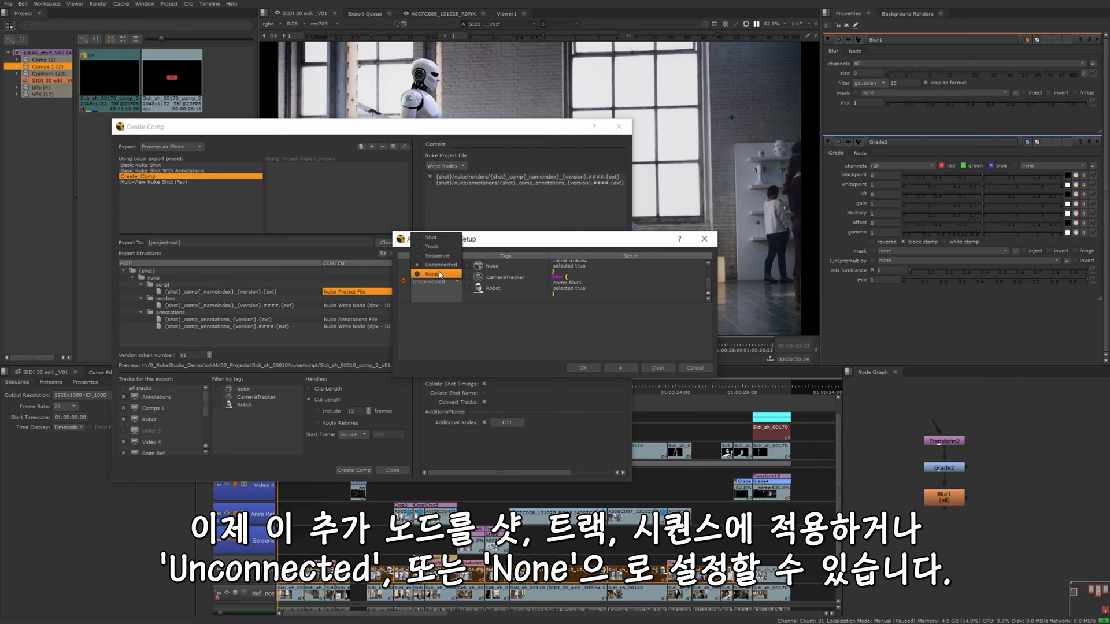
{"action": "left_click", "coordinate": [510, 330]}
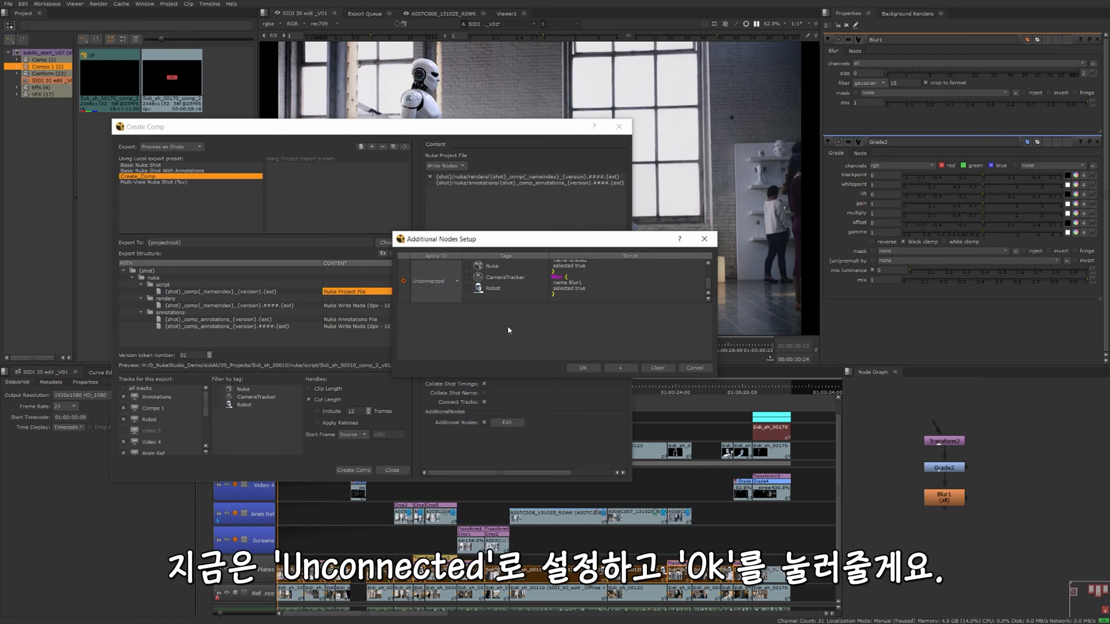
{"action": "left_click", "coordinate": [578, 369]}
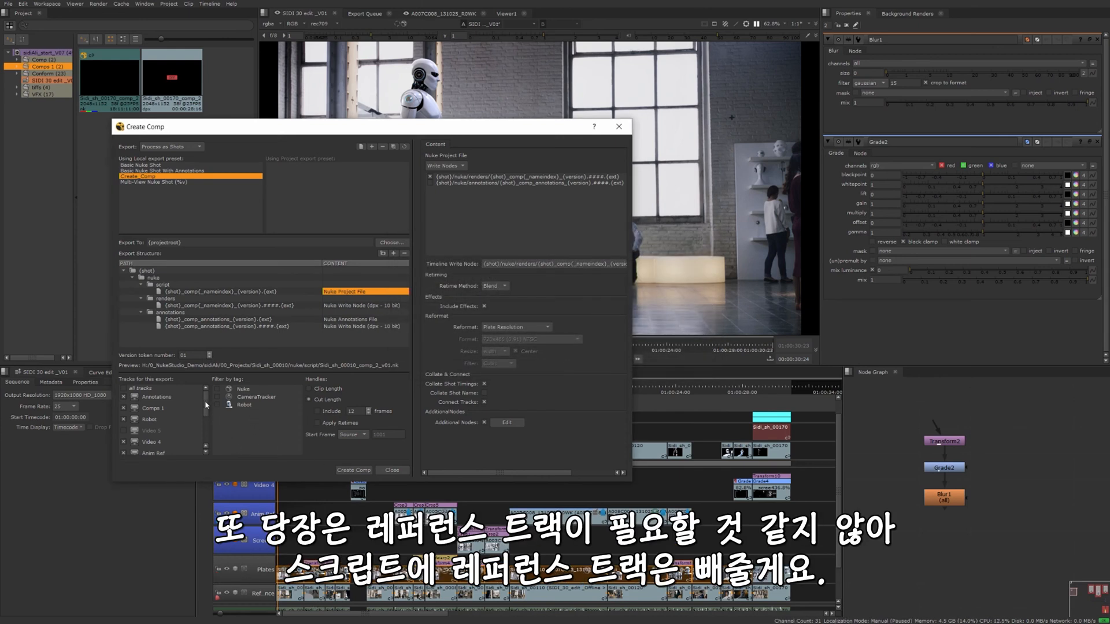
Step: Exclude the reference track from the export and set the start frame to Custom 1001
{"action": "mouse_move", "coordinate": [205, 405]}
{"action": "left_mouse_down"}
{"action": "mouse_move", "coordinate": [206, 439]}
{"action": "mouse_move", "coordinate": [207, 398]}
{"action": "left_mouse_up"}
{"action": "left_click", "coordinate": [124, 425]}
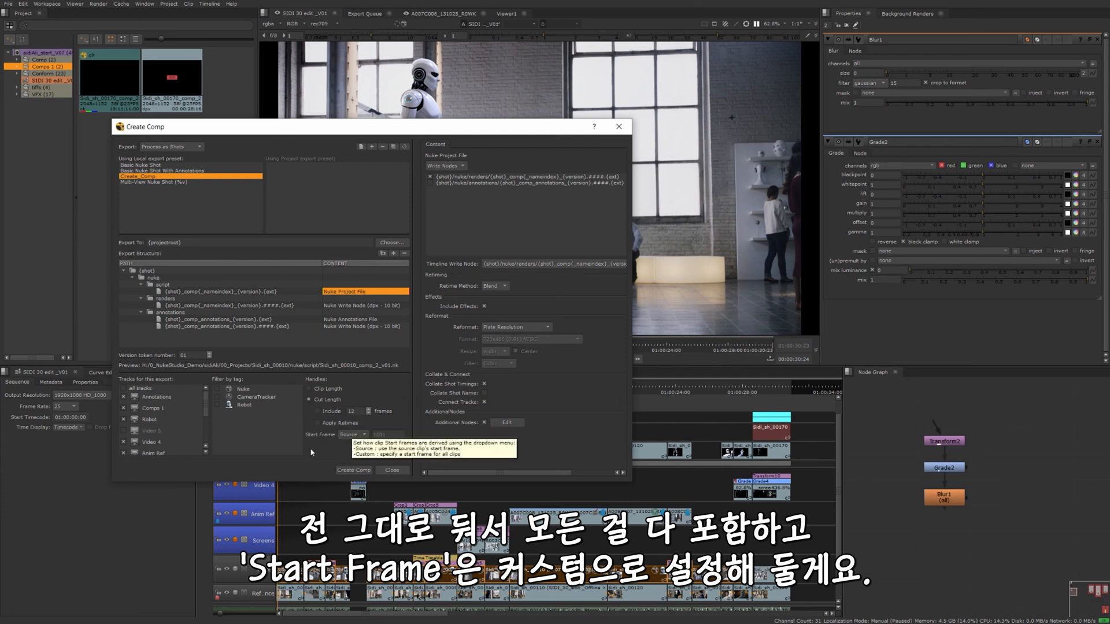
{"action": "left_click", "coordinate": [352, 436]}
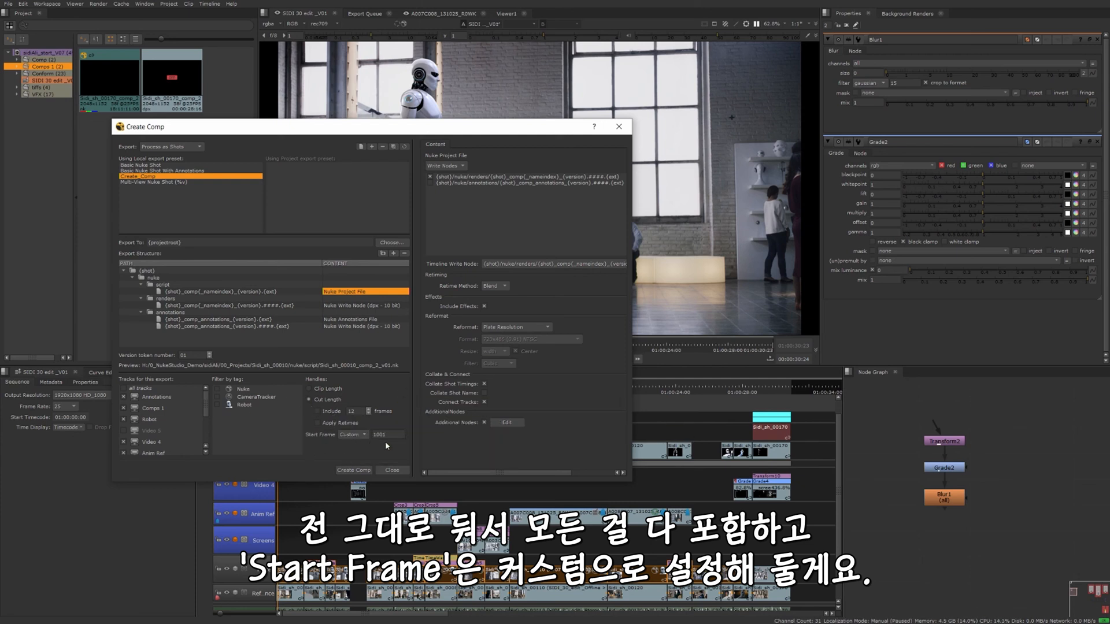
Step: Create the comps with the changed export template kept, making a separate comp for each selected shot
{"action": "left_click", "coordinate": [354, 470]}
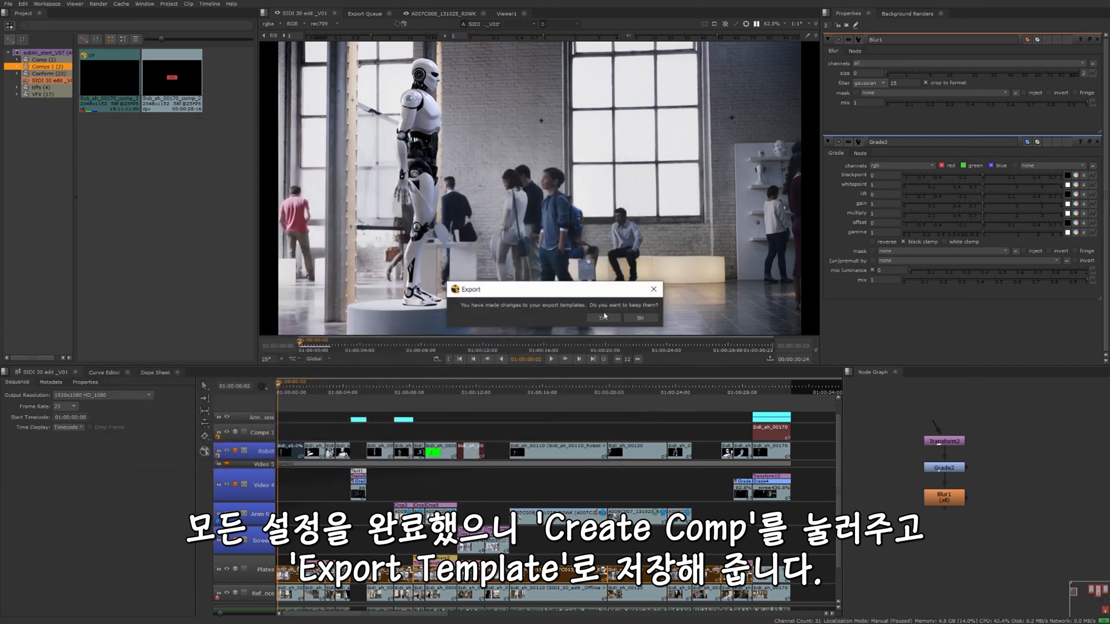
{"action": "left_click", "coordinate": [603, 318]}
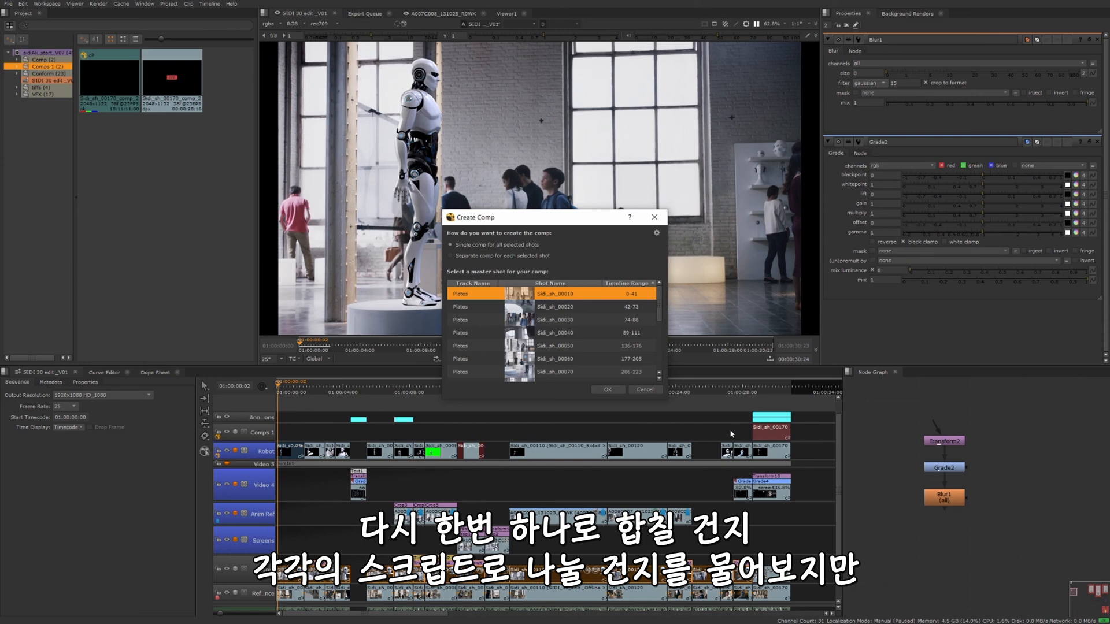
{"action": "left_click", "coordinate": [452, 256]}
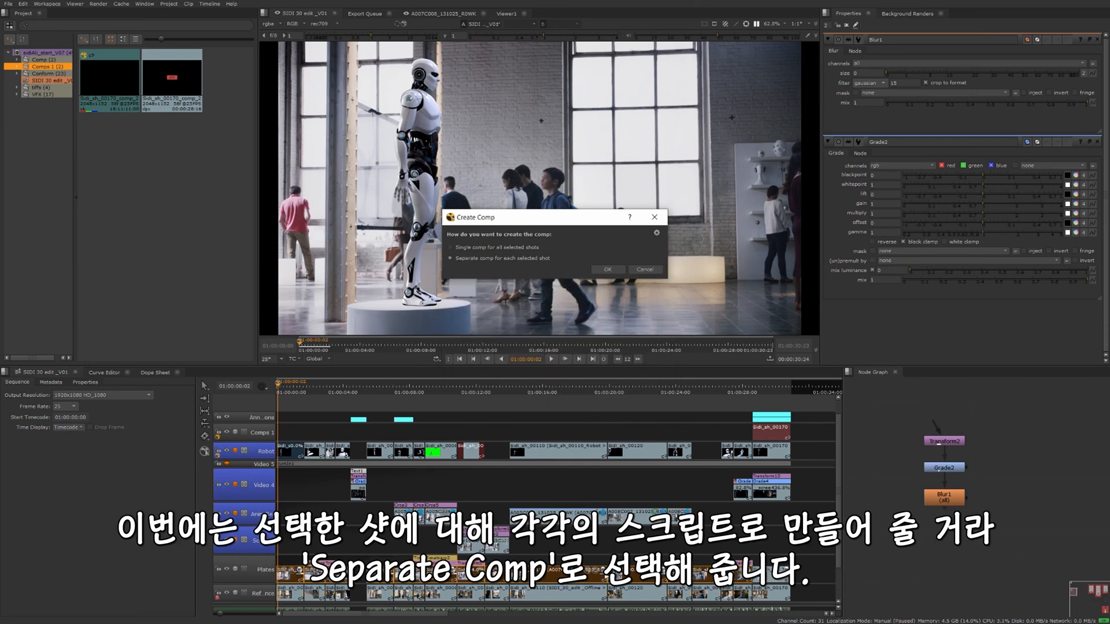
{"action": "left_click", "coordinate": [607, 269]}
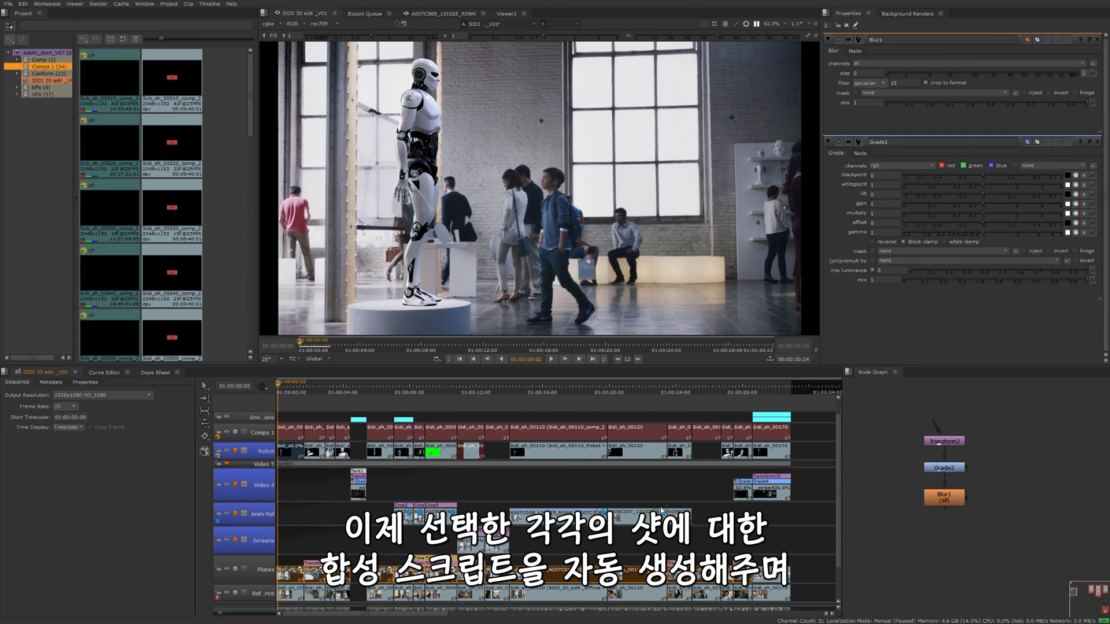
Step: Open the Sidi_sh_00120 comp from the Comps 1 track in the Node Graph, discarding the unsaved changes of the current comp
{"action": "left_click", "coordinate": [641, 431]}
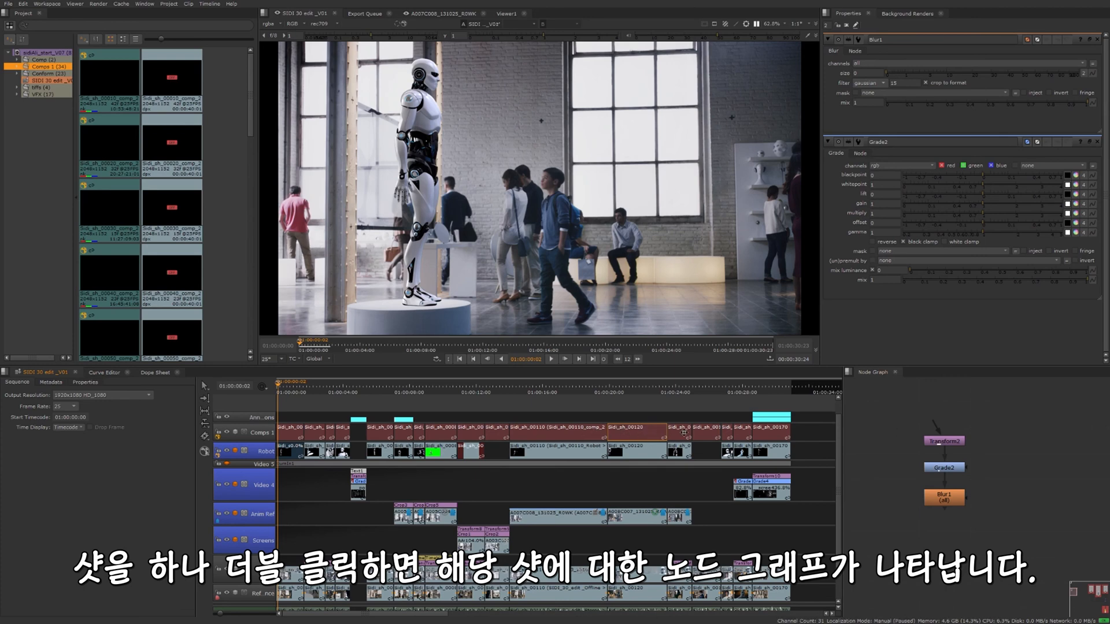
{"action": "double_click", "coordinate": [634, 435]}
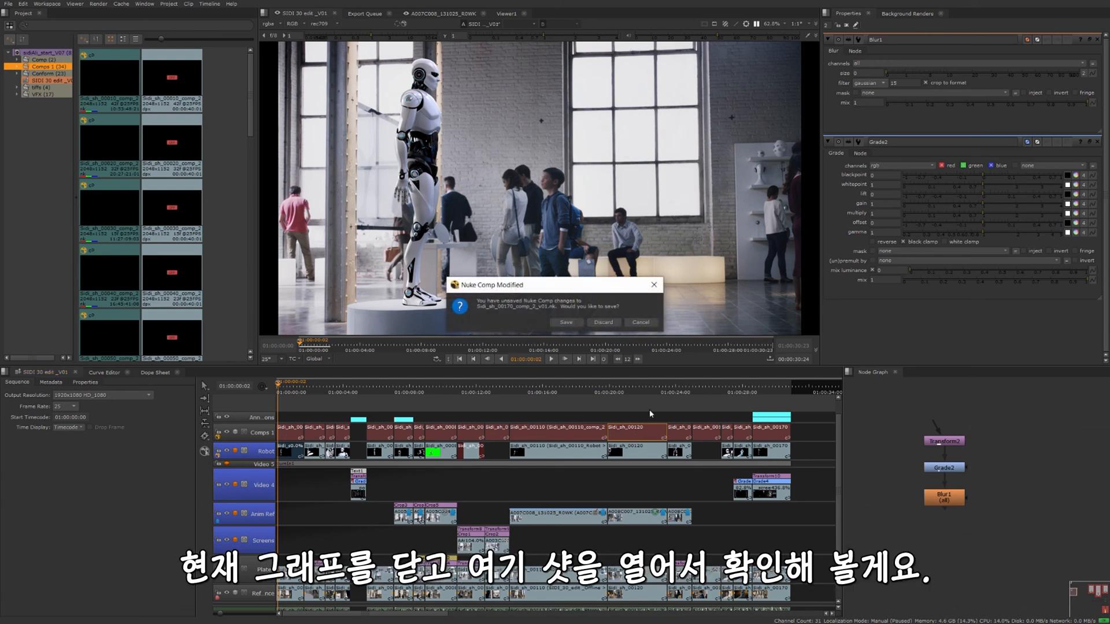
{"action": "left_click", "coordinate": [600, 323]}
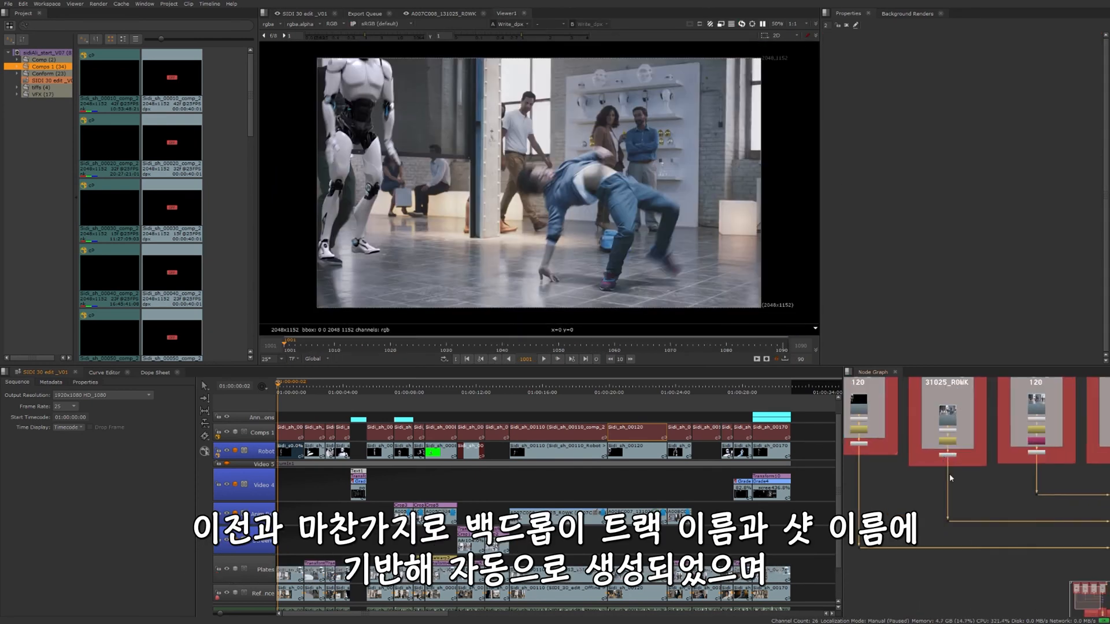
Step: Examine the Robot, Anim Ref and Plates backdrops in the Node Graph and the Merge nodes that connect them
{"action": "scroll", "coordinate": [950, 474], "scroll_direction": "up", "scroll_amount": 3}
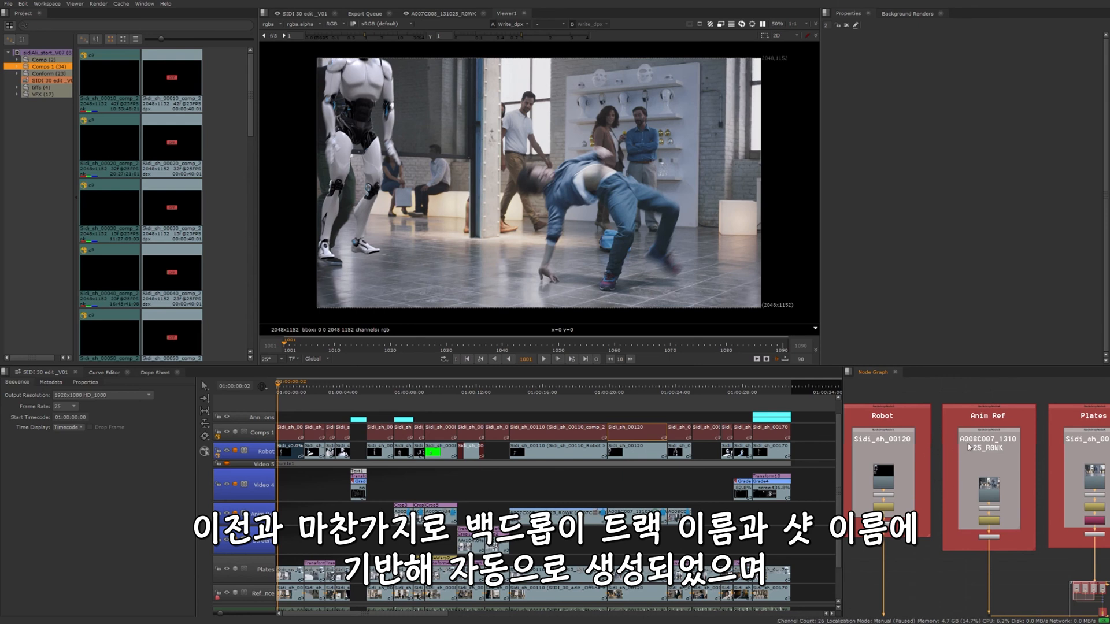
{"action": "scroll", "coordinate": [934, 485], "scroll_direction": "down", "scroll_amount": 1}
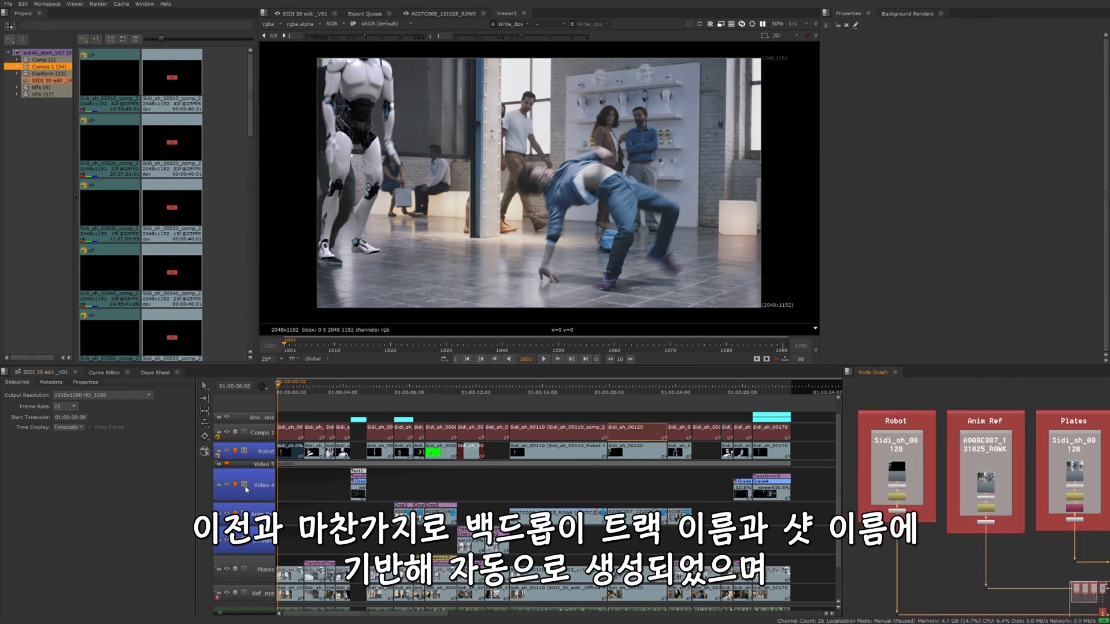
{"action": "scroll", "coordinate": [907, 435], "scroll_direction": "up", "scroll_amount": 2}
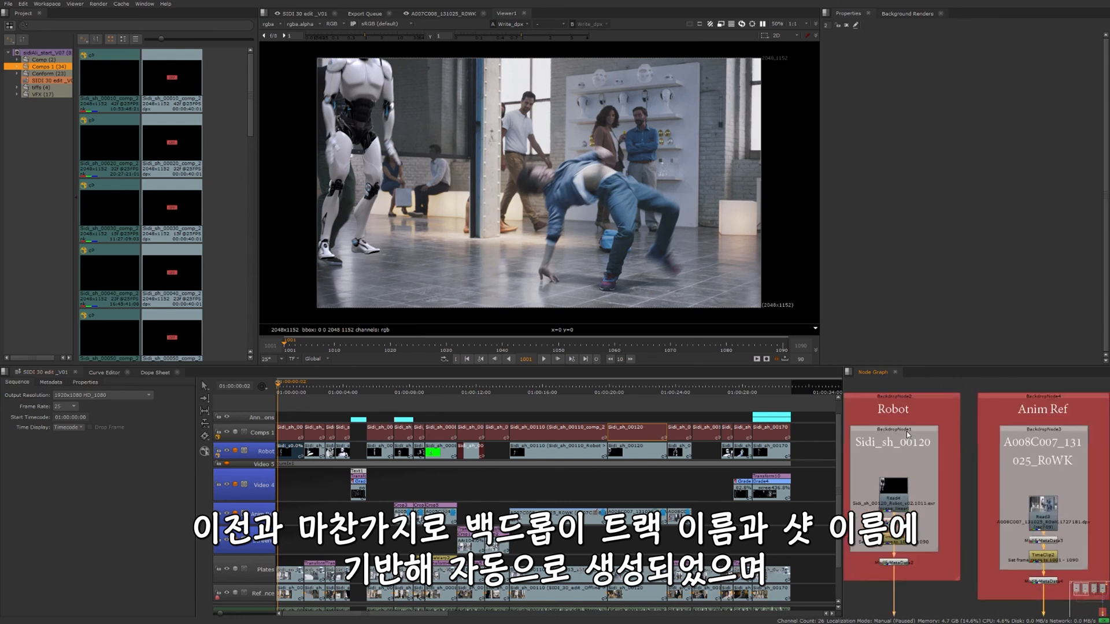
{"action": "scroll", "coordinate": [980, 443], "scroll_direction": "down", "scroll_amount": 2}
{"action": "left_click_drag", "start_coordinate": [1055, 520], "coordinate": [1010, 452]}
{"action": "scroll", "coordinate": [1026, 474], "scroll_direction": "down", "scroll_amount": 1}
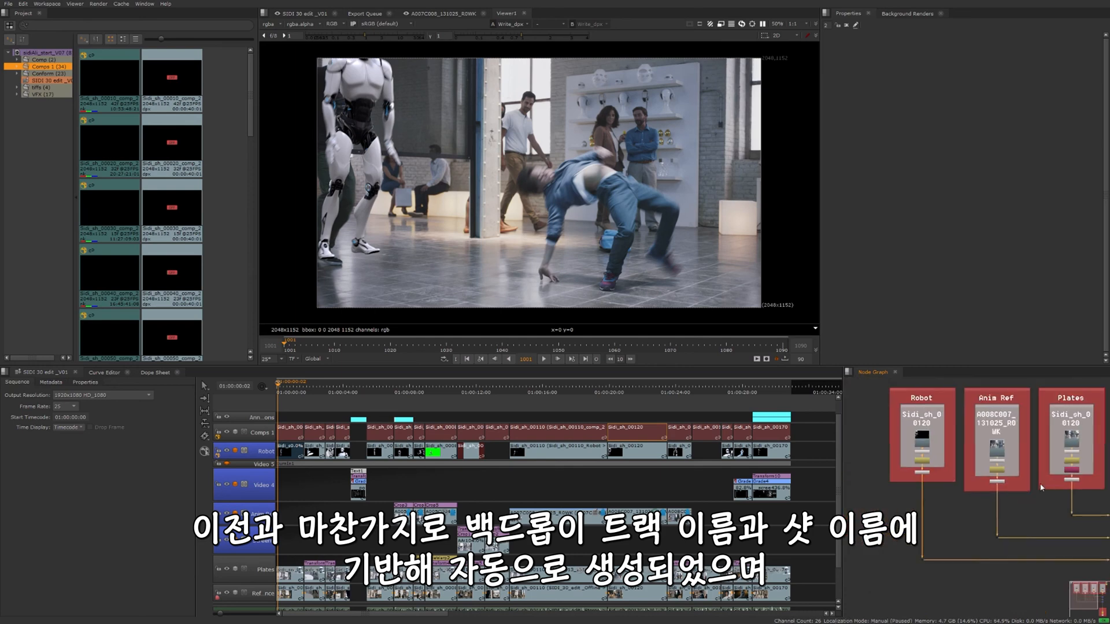
{"action": "left_click_drag", "start_coordinate": [1043, 488], "coordinate": [903, 476]}
{"action": "scroll", "coordinate": [1036, 488], "scroll_direction": "up", "scroll_amount": 3}
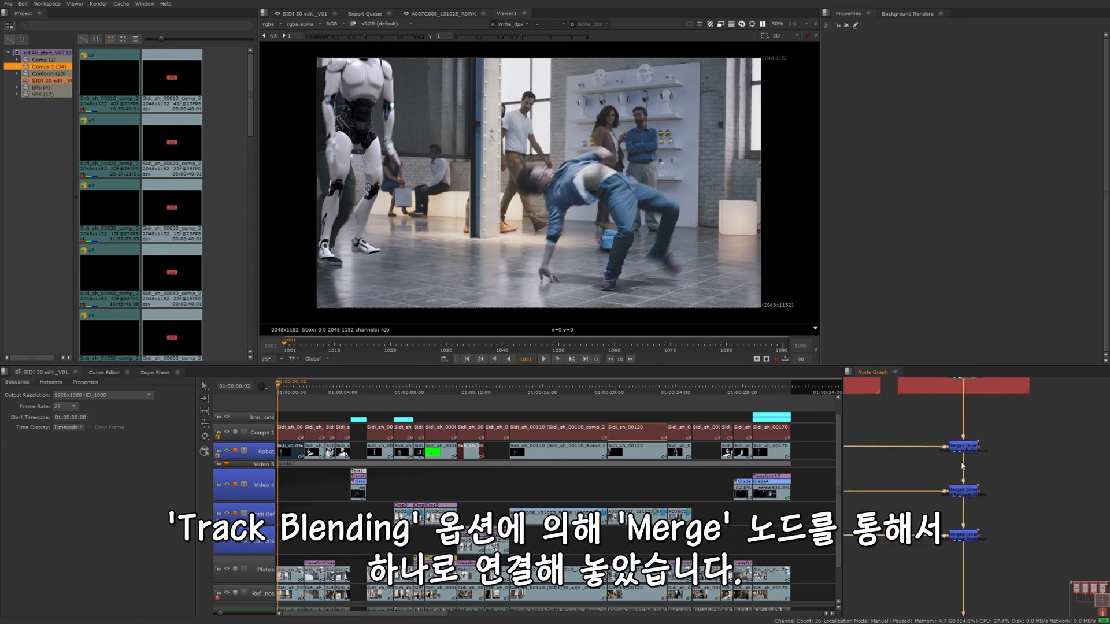
{"action": "scroll", "coordinate": [942, 447], "scroll_direction": "up", "scroll_amount": 1}
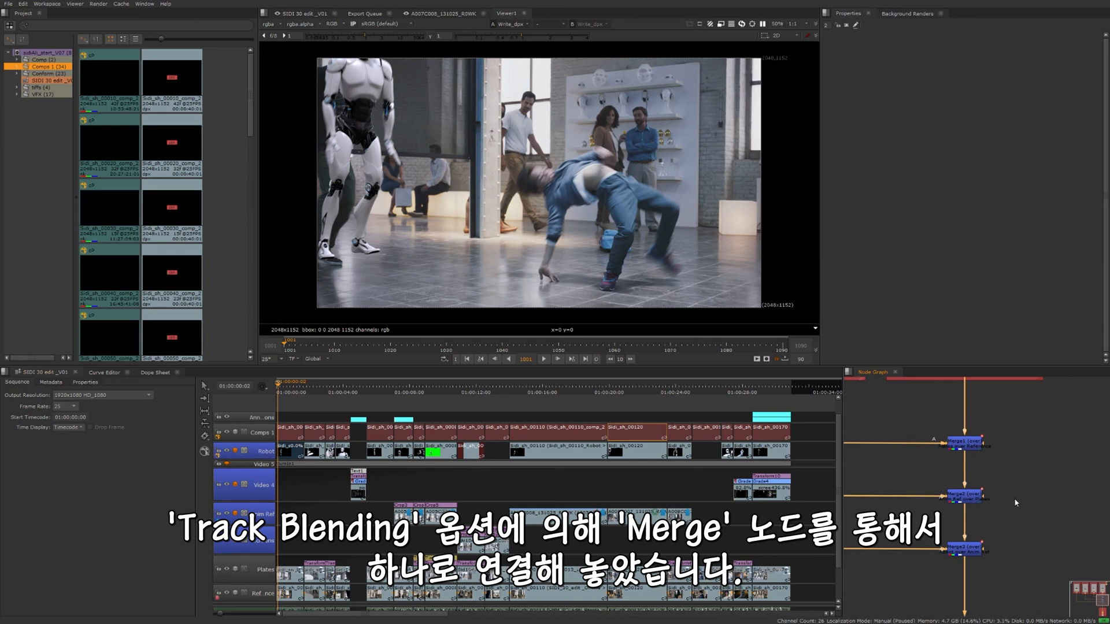
Step: Examine the unconnected additional nodes beside the Reference backdrop in the Node Graph
{"action": "scroll", "coordinate": [1013, 498], "scroll_direction": "down", "scroll_amount": 2}
{"action": "left_click_drag", "start_coordinate": [1013, 498], "coordinate": [951, 561]}
{"action": "scroll", "coordinate": [952, 503], "scroll_direction": "up", "scroll_amount": 3}
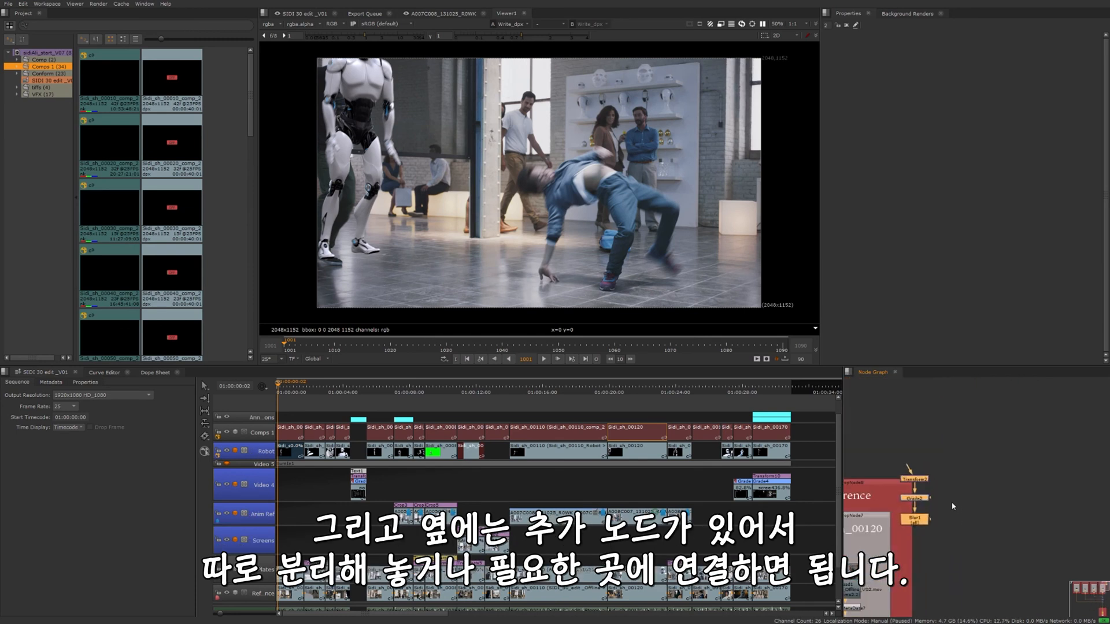
{"action": "left_click_drag", "start_coordinate": [908, 529], "coordinate": [1006, 449]}
{"action": "scroll", "coordinate": [962, 543], "scroll_direction": "down", "scroll_amount": 2}
{"action": "scroll", "coordinate": [1005, 447], "scroll_direction": "down", "scroll_amount": 2}
{"action": "left_click_drag", "start_coordinate": [999, 512], "coordinate": [1035, 494]}
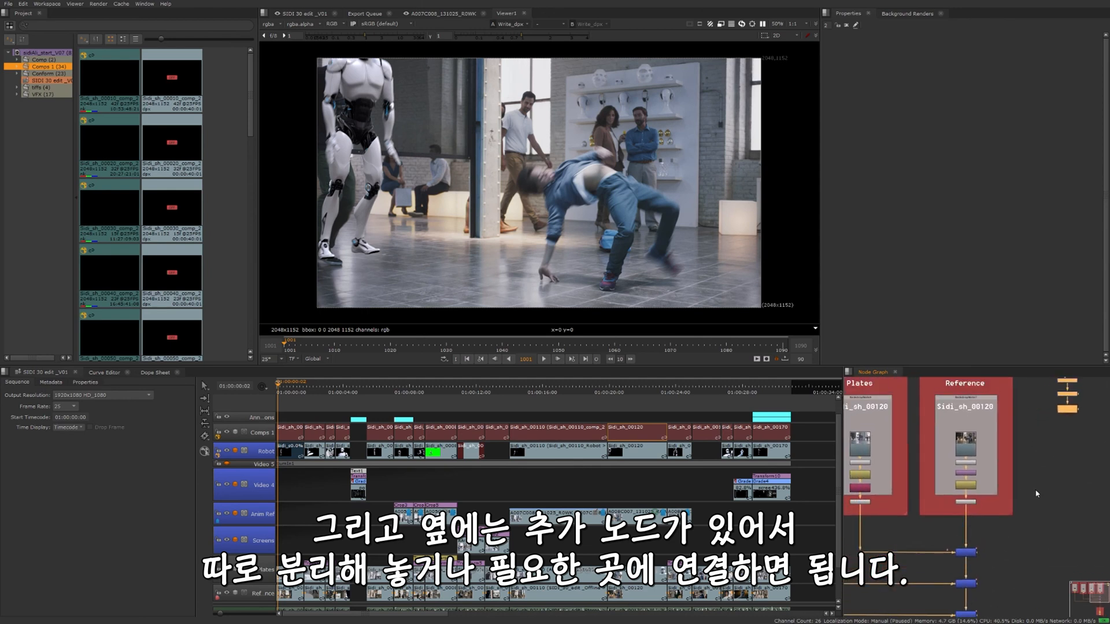
{"action": "left_click_drag", "start_coordinate": [1023, 537], "coordinate": [996, 557]}
{"action": "left_click_drag", "start_coordinate": [1005, 473], "coordinate": [1044, 479]}
{"action": "scroll", "coordinate": [1016, 430], "scroll_direction": "up", "scroll_amount": 1}
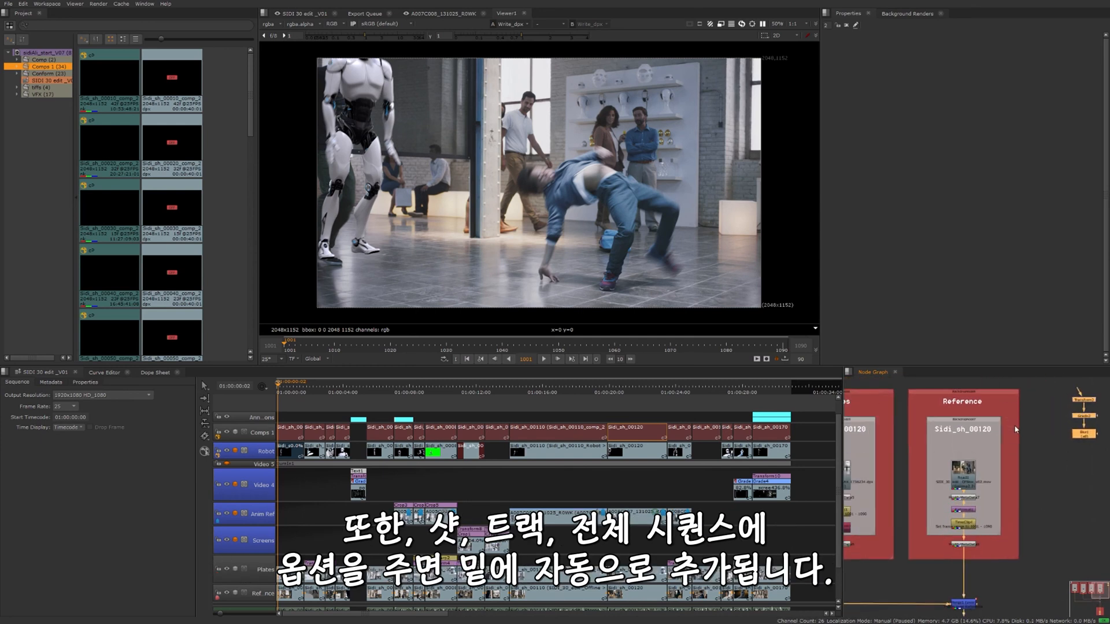
Step: Follow the node tree from the Reference backdrop through the Merge nodes to the Sidi_sh_00120_Render backdrop
{"action": "mouse_move", "coordinate": [968, 475]}
{"action": "left_mouse_down"}
{"action": "mouse_move", "coordinate": [969, 452]}
{"action": "mouse_move", "coordinate": [963, 476]}
{"action": "left_mouse_up"}
{"action": "left_click_drag", "start_coordinate": [958, 599], "coordinate": [944, 509]}
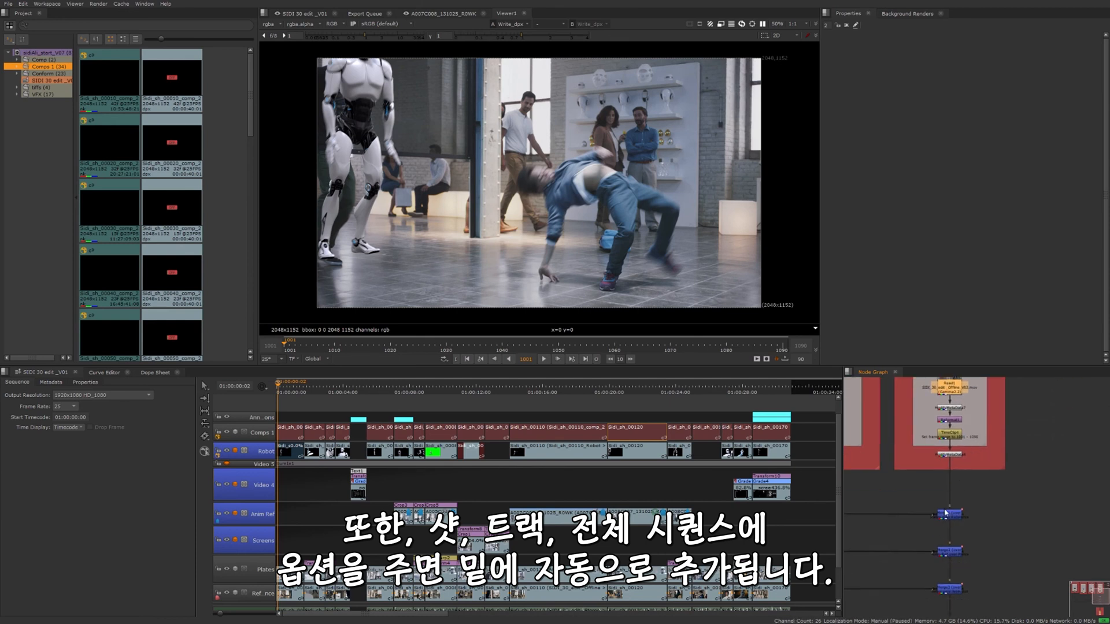
{"action": "left_click_drag", "start_coordinate": [968, 553], "coordinate": [996, 453]}
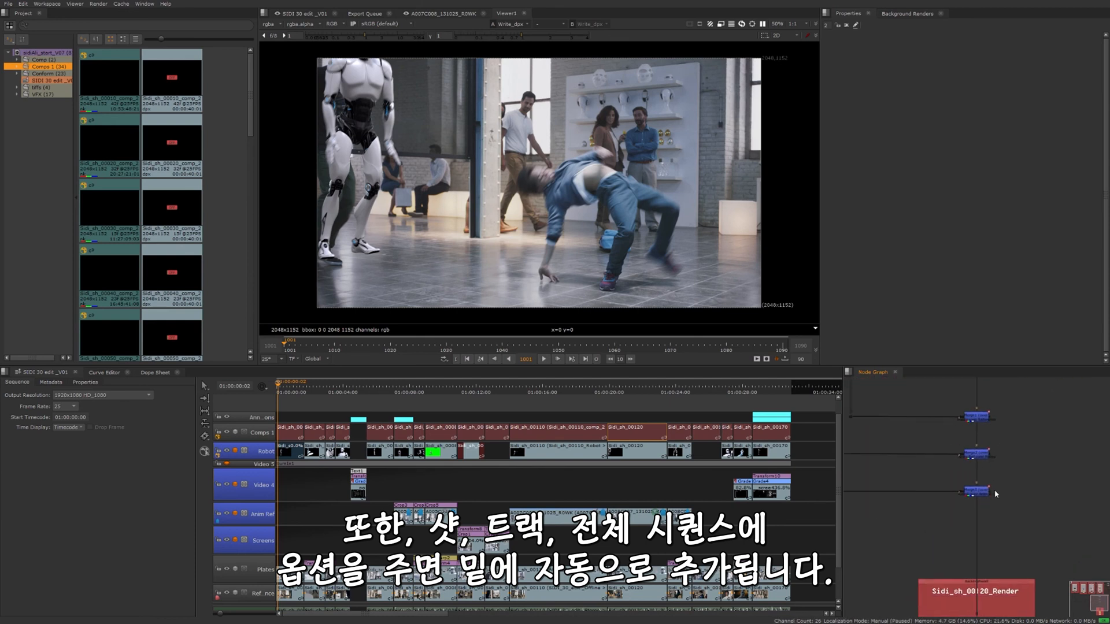
{"action": "scroll", "coordinate": [981, 550], "scroll_direction": "down", "scroll_amount": 1}
{"action": "scroll", "coordinate": [962, 531], "scroll_direction": "down", "scroll_amount": 1}
{"action": "left_click_drag", "start_coordinate": [1023, 521], "coordinate": [979, 522]}
{"action": "scroll", "coordinate": [962, 530], "scroll_direction": "up", "scroll_amount": 1}
{"action": "scroll", "coordinate": [969, 493], "scroll_direction": "down", "scroll_amount": 3}
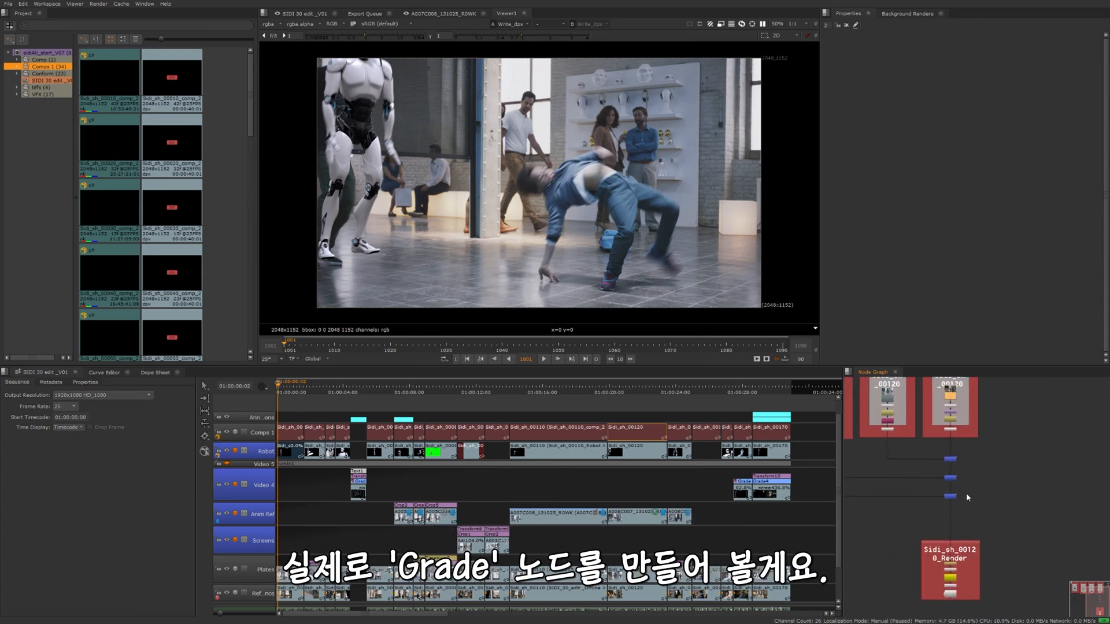
{"action": "scroll", "coordinate": [969, 498], "scroll_direction": "up", "scroll_amount": 3}
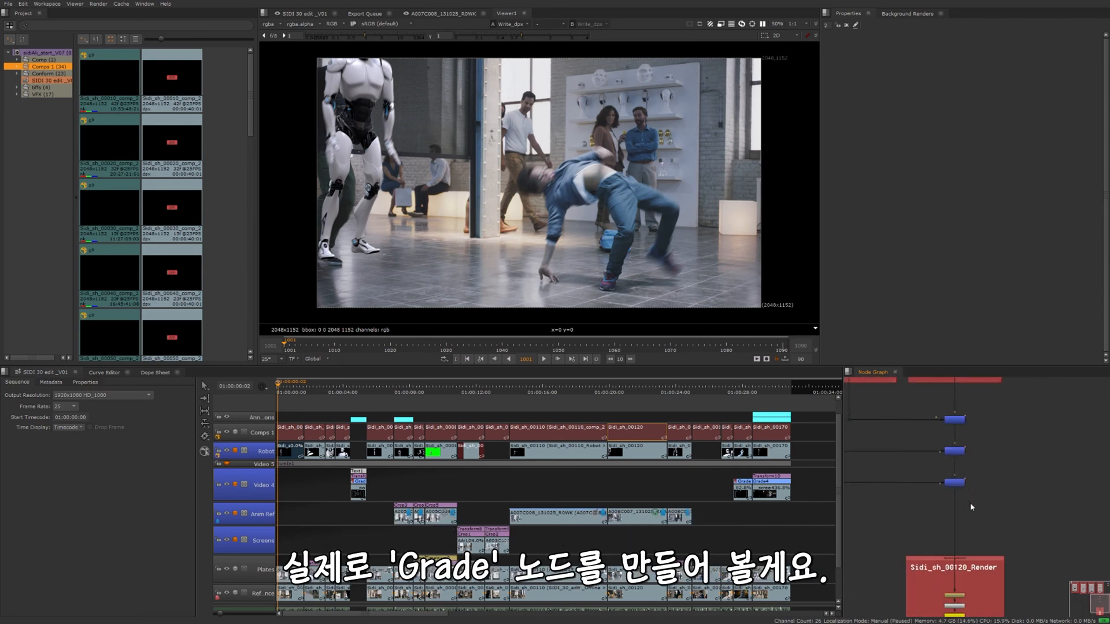
{"action": "scroll", "coordinate": [970, 504], "scroll_direction": "down", "scroll_amount": 1}
{"action": "scroll", "coordinate": [973, 575], "scroll_direction": "up", "scroll_amount": 3}
{"action": "left_click_drag", "start_coordinate": [974, 588], "coordinate": [969, 536]}
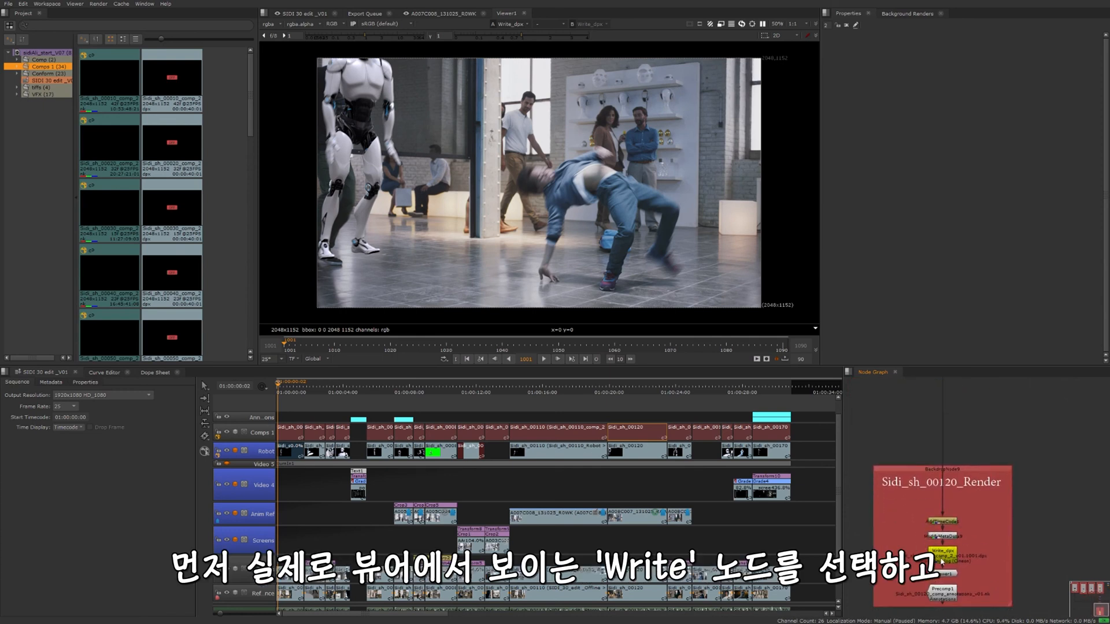
Step: Add a Grade node below the last Merge node and lower its green and blue gamma to 0.73
{"action": "left_click", "coordinate": [941, 561]}
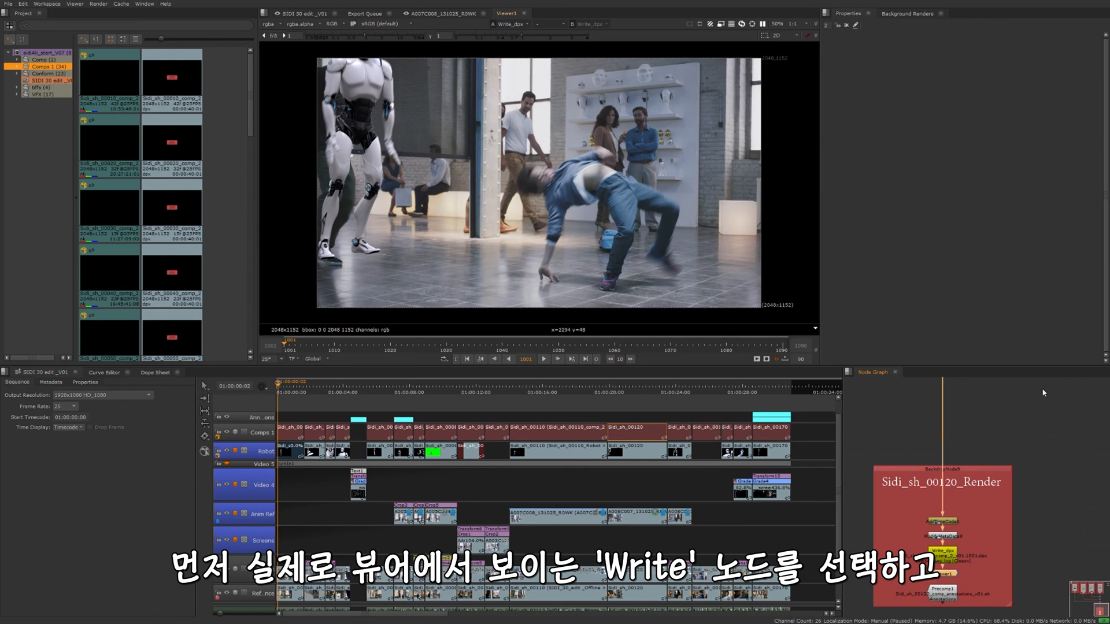
{"action": "left_click_drag", "start_coordinate": [1044, 392], "coordinate": [1048, 518]}
{"action": "left_click", "coordinate": [949, 492]}
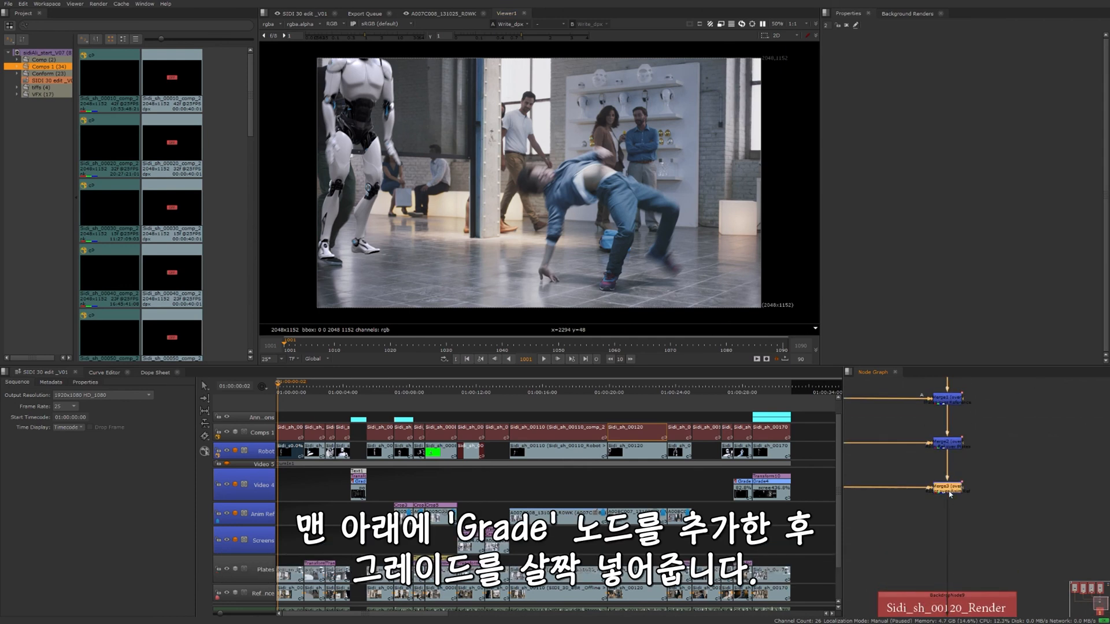
{"action": "key", "text": "g"}
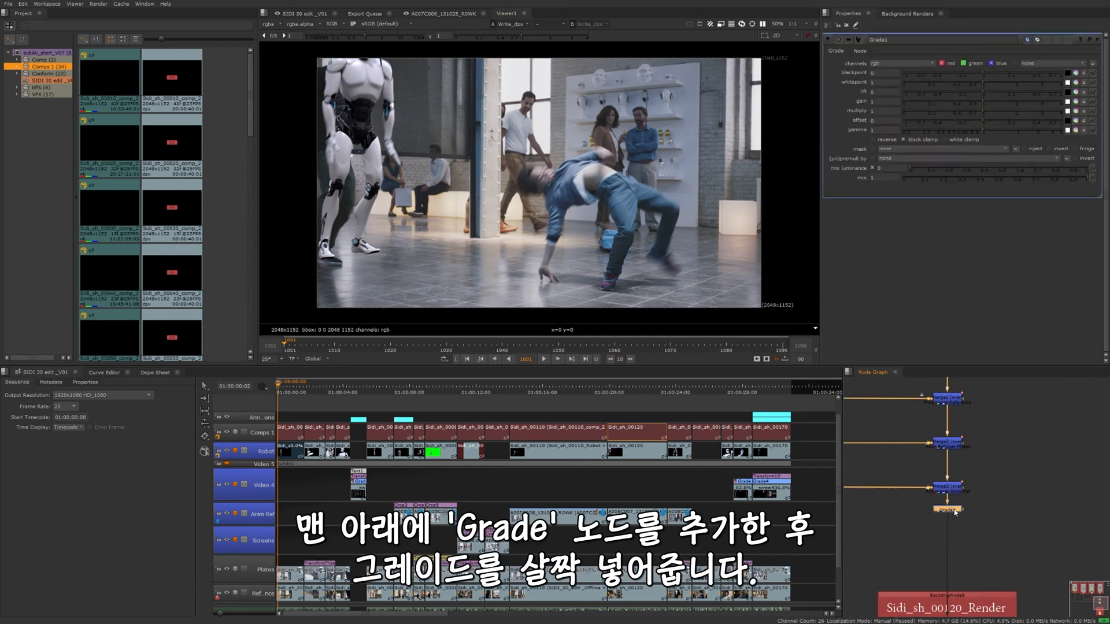
{"action": "left_click", "coordinate": [1074, 131]}
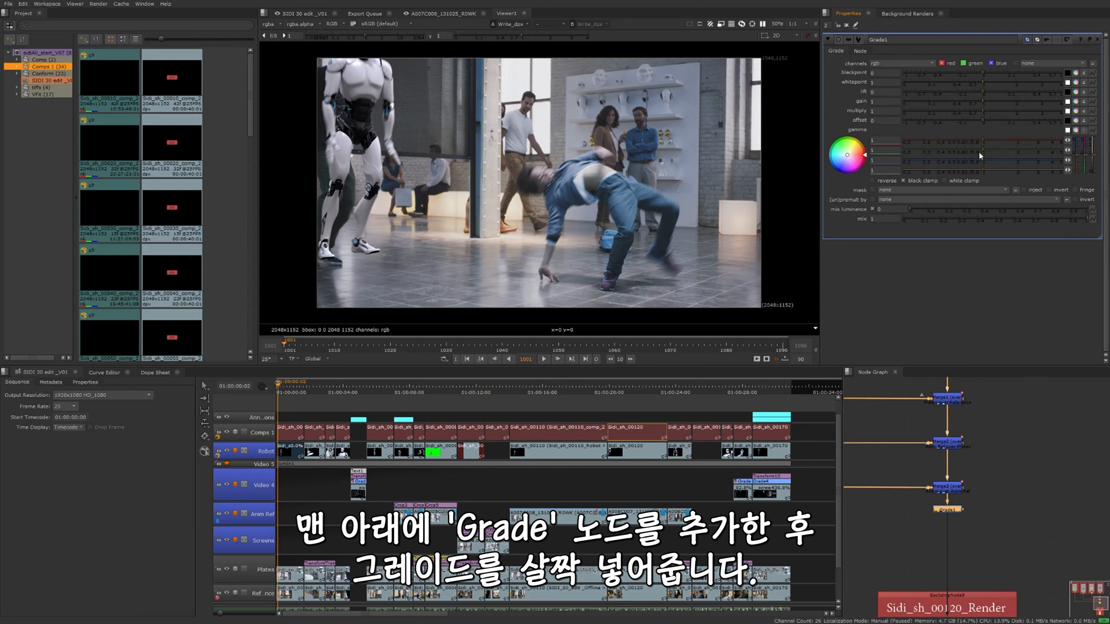
{"action": "left_click_drag", "start_coordinate": [980, 155], "coordinate": [966, 160]}
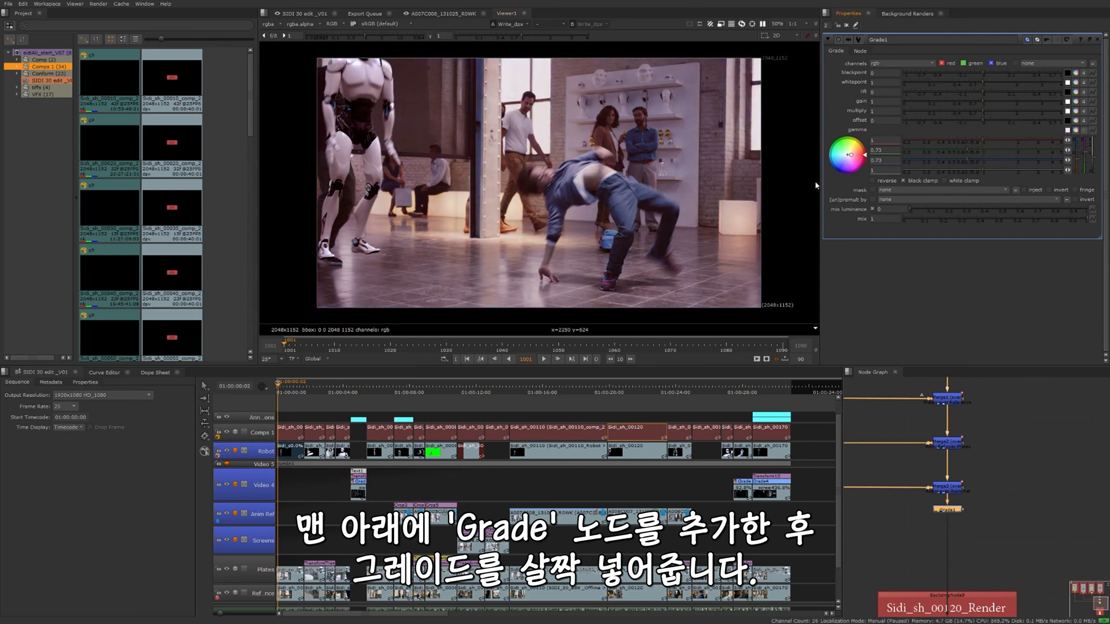
Step: Save the graded Sidi_sh_00120 comp script as a new comp version
{"action": "left_click", "coordinate": [13, 3]}
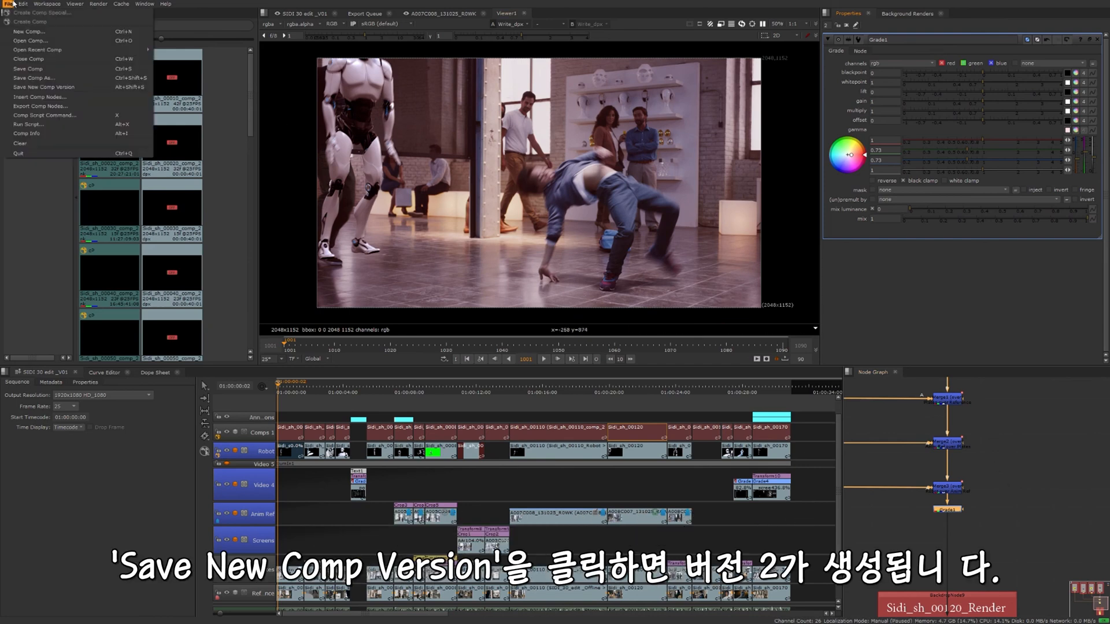
{"action": "left_click", "coordinate": [68, 89]}
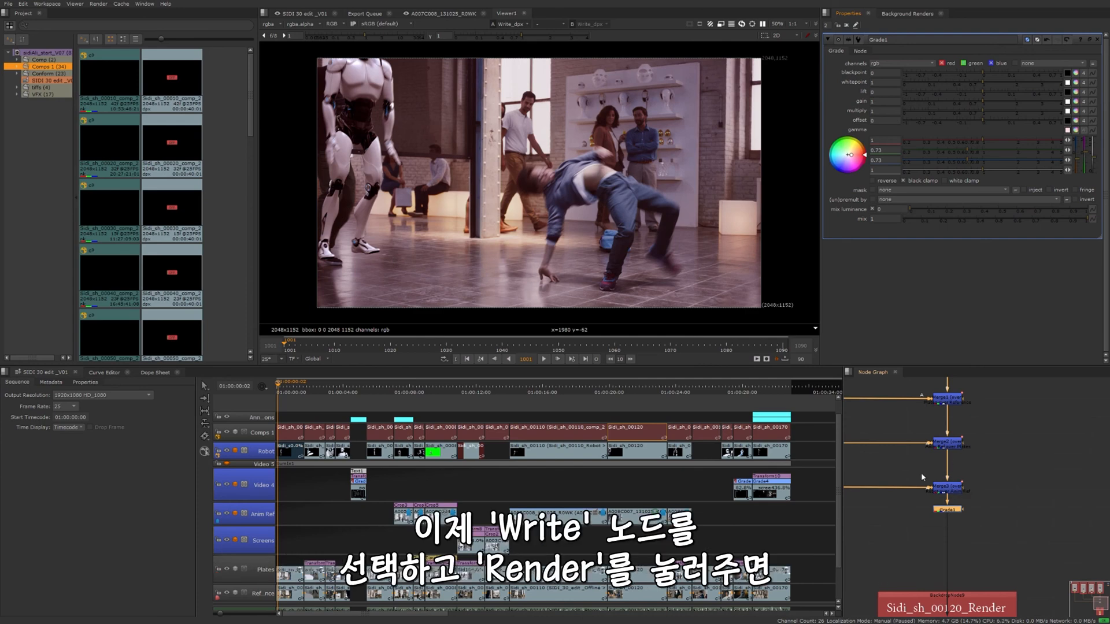
Step: Open the Write_dpx node's properties and view its render options, closing them without rendering
{"action": "left_click_drag", "start_coordinate": [960, 560], "coordinate": [969, 461]}
{"action": "left_click_drag", "start_coordinate": [974, 522], "coordinate": [966, 445]}
{"action": "left_click", "coordinate": [959, 509]}
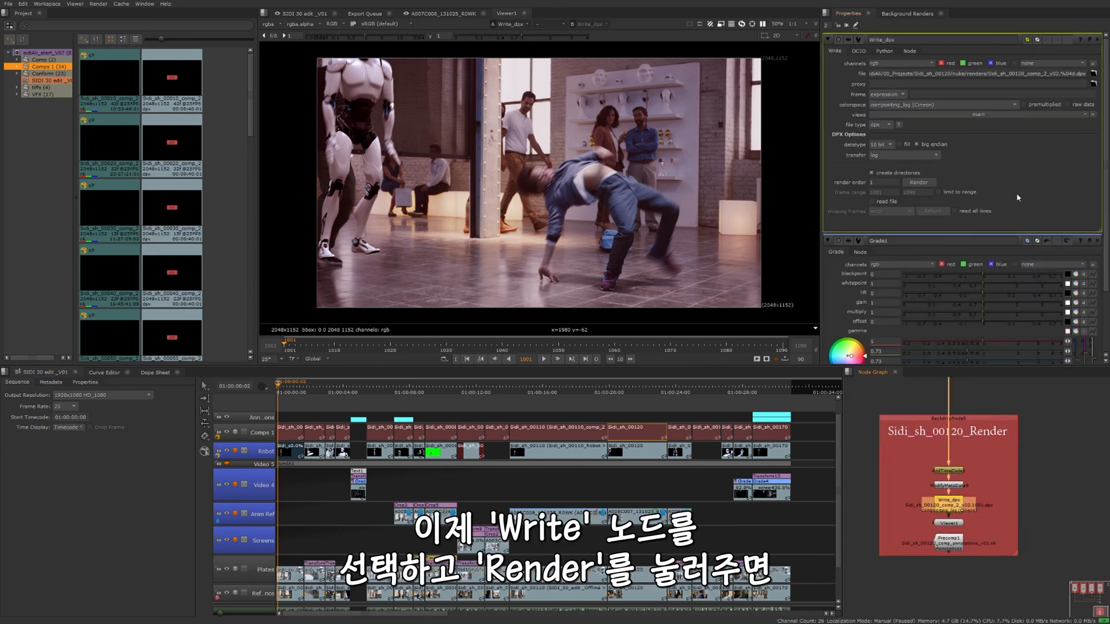
{"action": "left_click", "coordinate": [919, 182]}
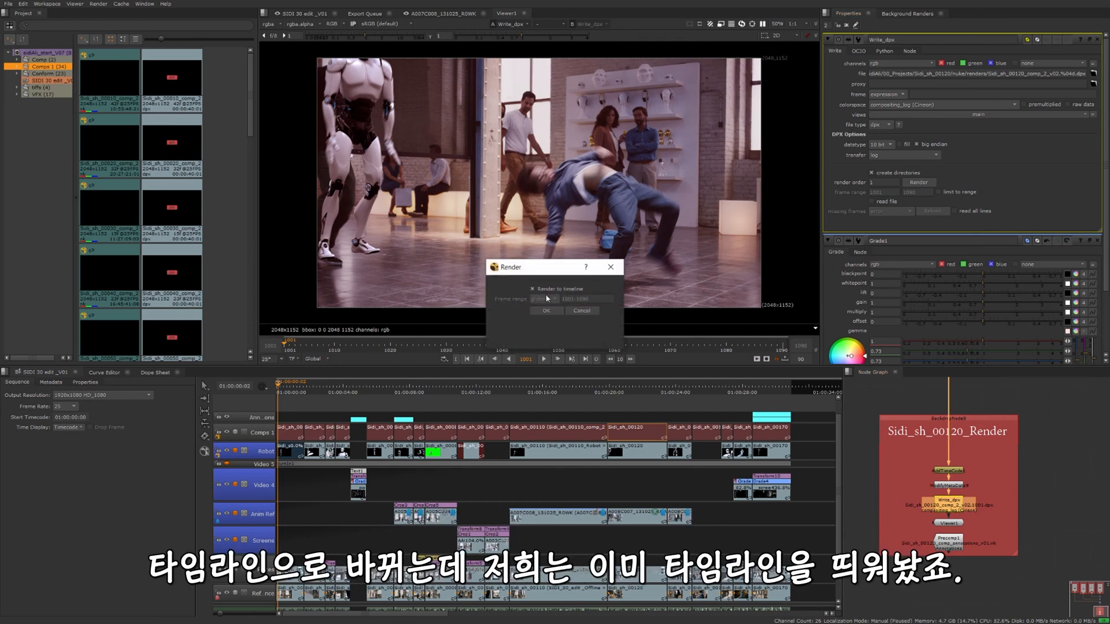
{"action": "left_click", "coordinate": [581, 311]}
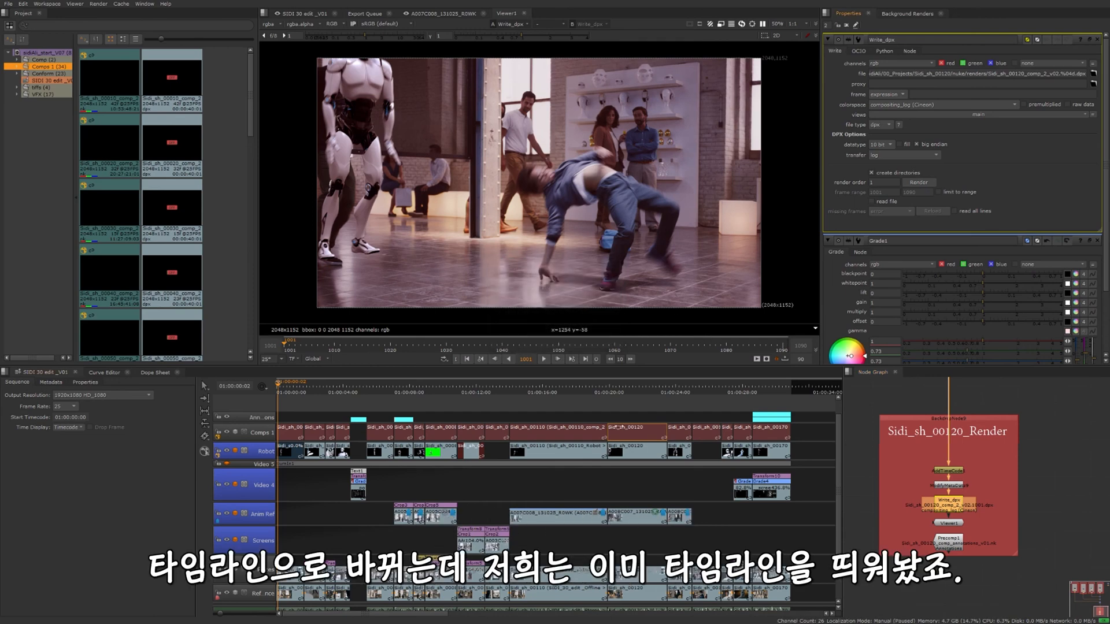
Step: Render the Sidi_sh_00120 comp from the Comps 1 track and check its progress in the background renders
{"action": "right_click", "coordinate": [636, 433]}
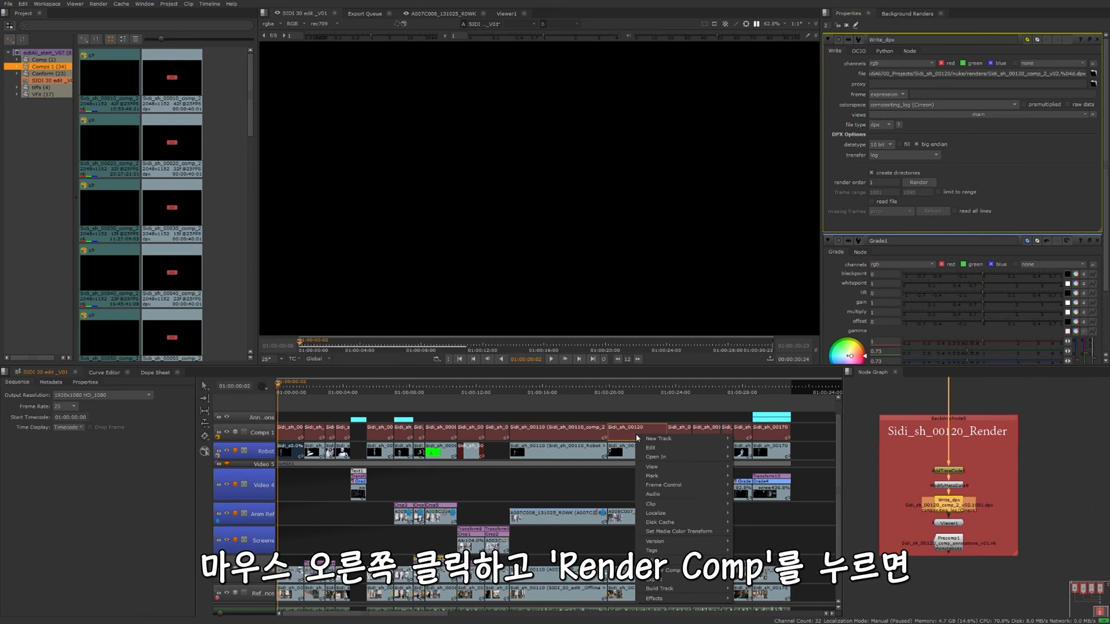
{"action": "left_click", "coordinate": [674, 573]}
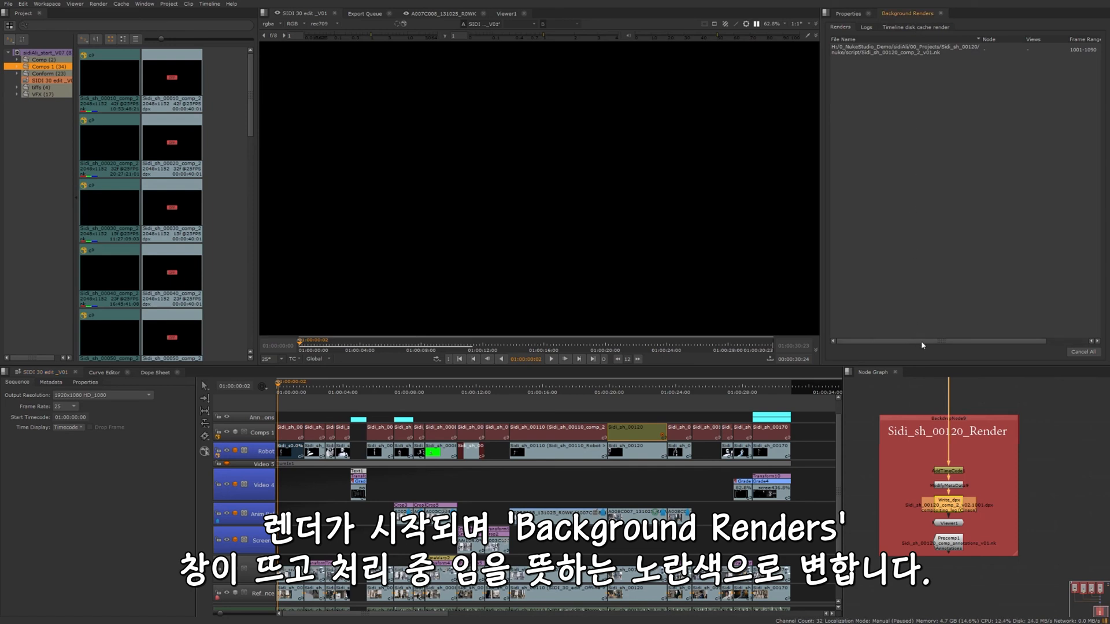
{"action": "left_click_drag", "start_coordinate": [920, 341], "coordinate": [1031, 353]}
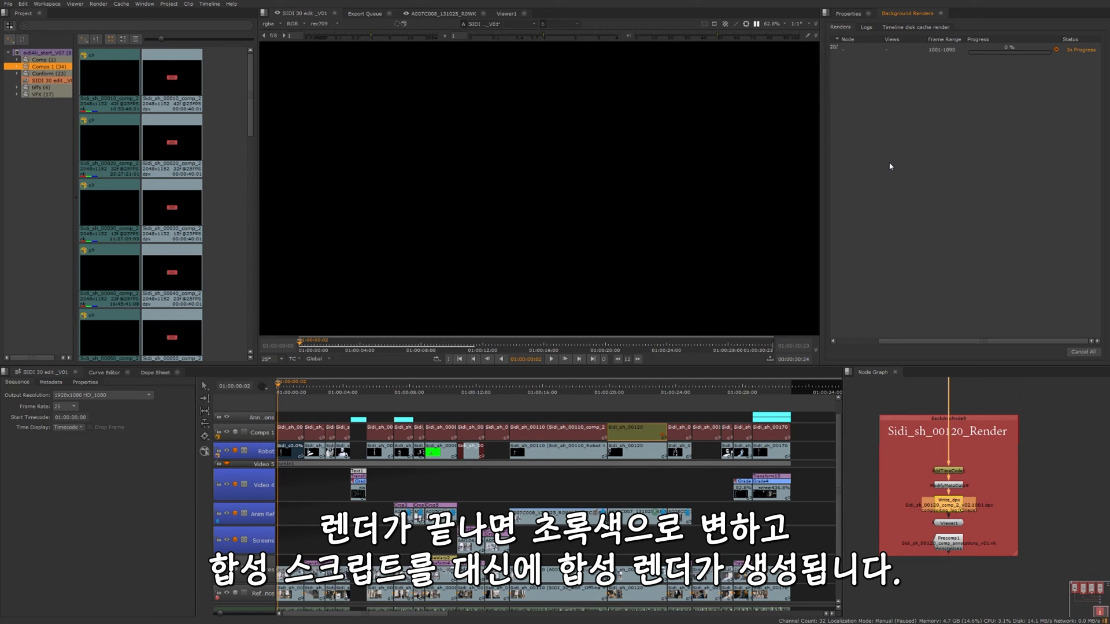
{"action": "left_click", "coordinate": [874, 395]}
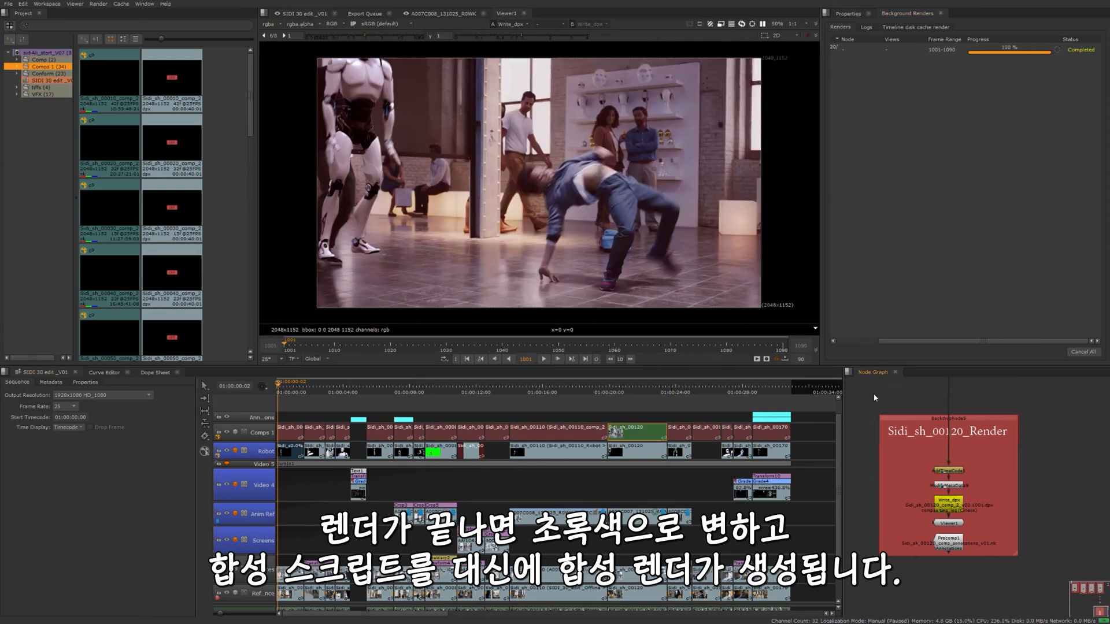
Step: Check the rendered Sidi_sh_00120 shot in the timeline around 01:00:21:14 and compare it with the graded node graph
{"action": "left_click", "coordinate": [640, 391]}
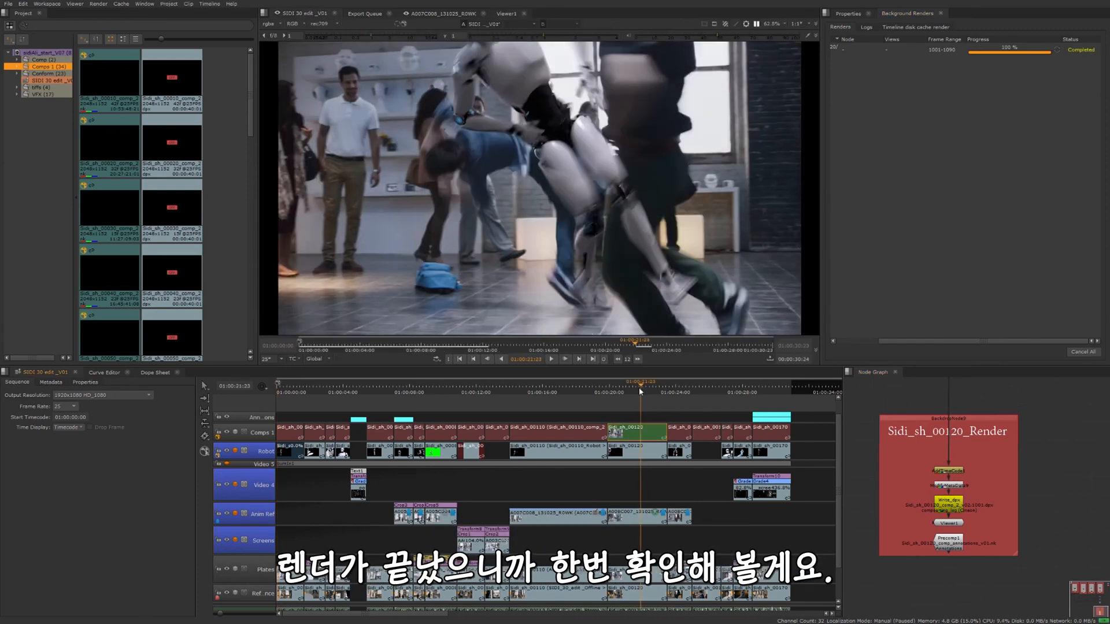
{"action": "left_click_drag", "start_coordinate": [640, 391], "coordinate": [635, 391]}
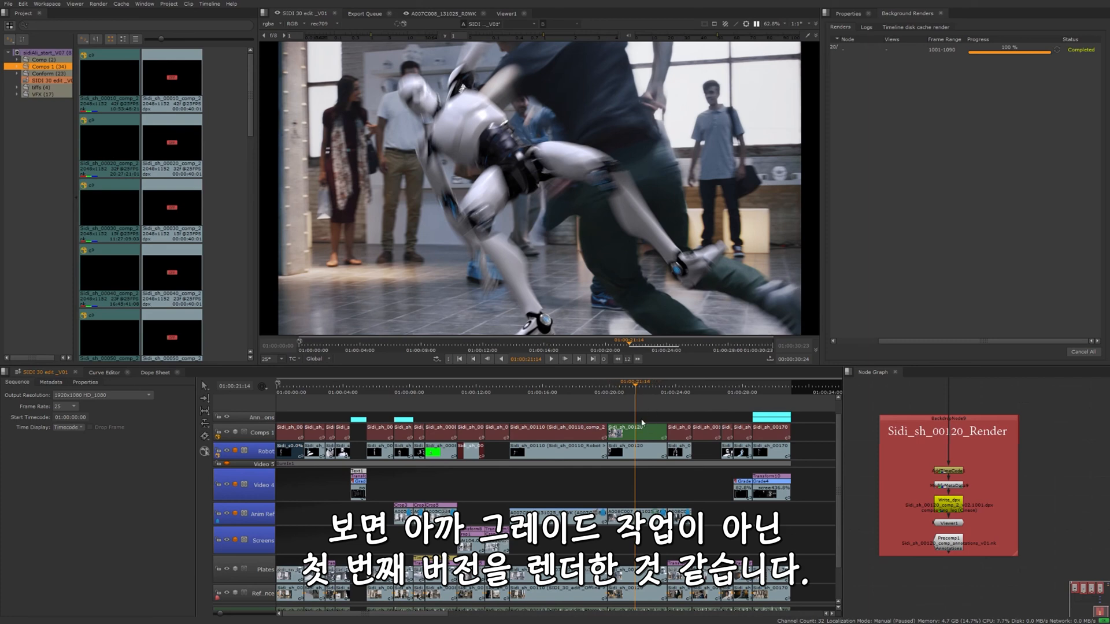
{"action": "left_click_drag", "start_coordinate": [912, 485], "coordinate": [924, 565]}
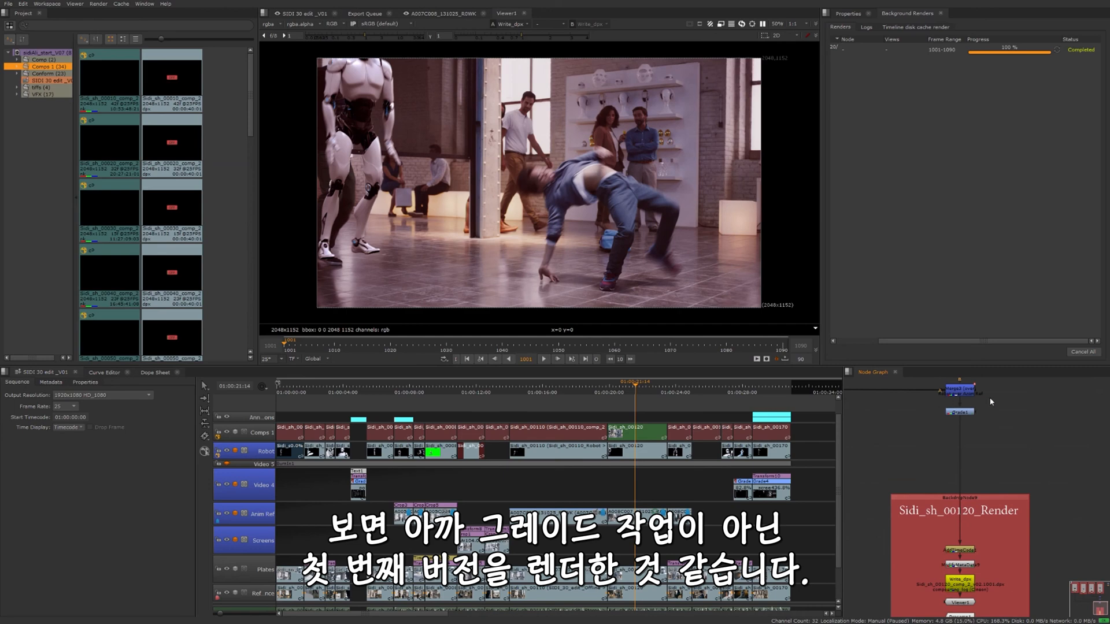
Step: Switch the Sidi_sh_00120 clip on the Comps 1 track to comp version v02
{"action": "left_click", "coordinate": [649, 416]}
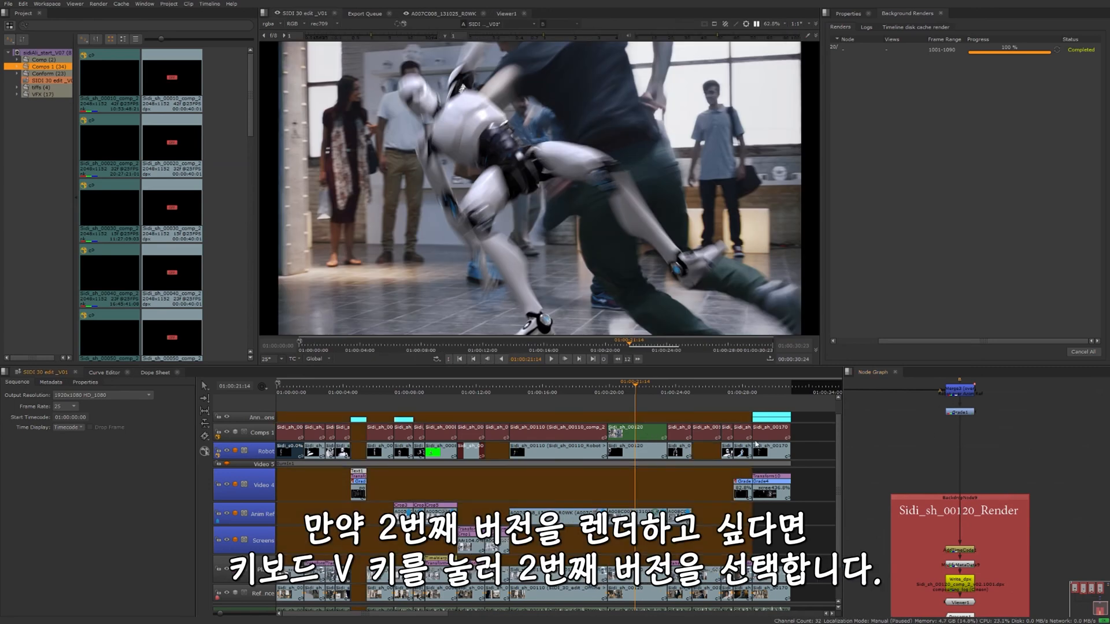
{"action": "left_click", "coordinate": [649, 431]}
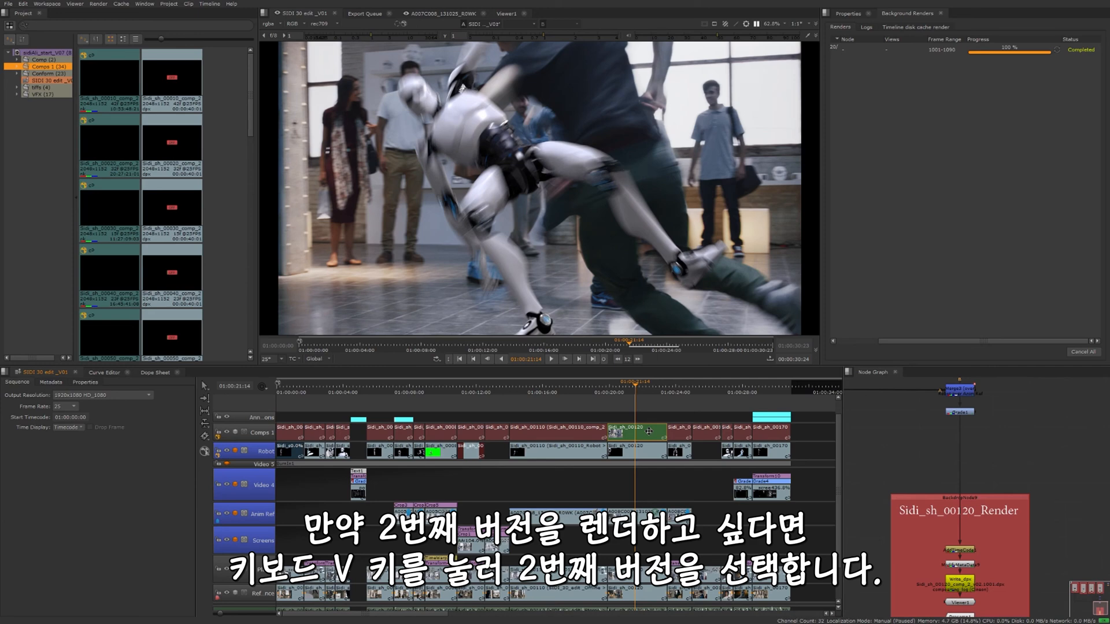
{"action": "key", "text": "v"}
{"action": "left_click", "coordinate": [679, 424]}
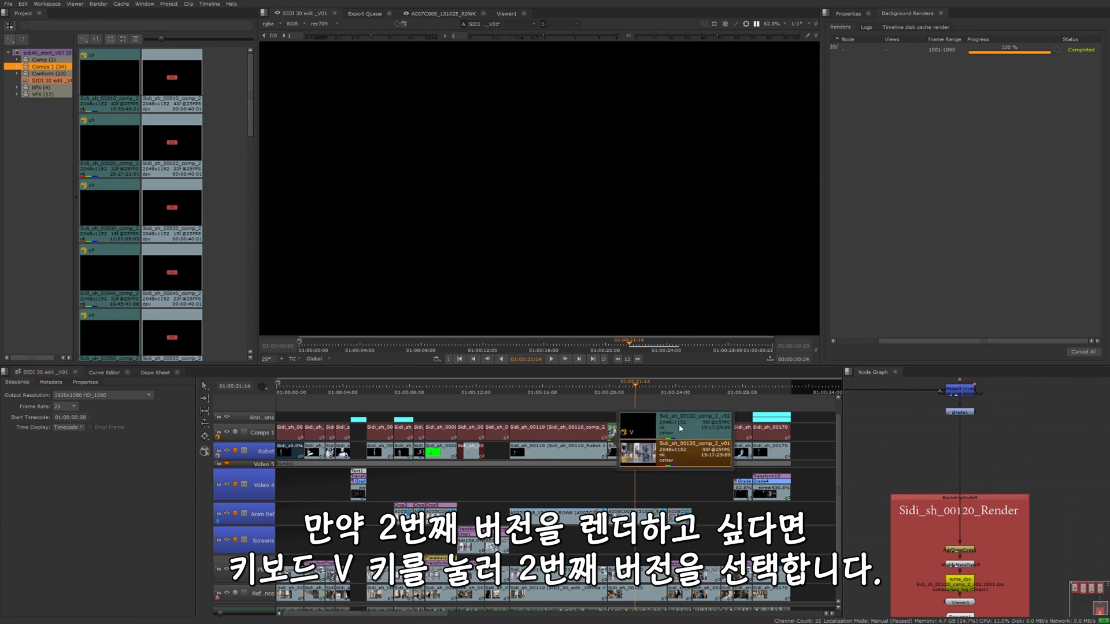
{"action": "left_click", "coordinate": [680, 417]}
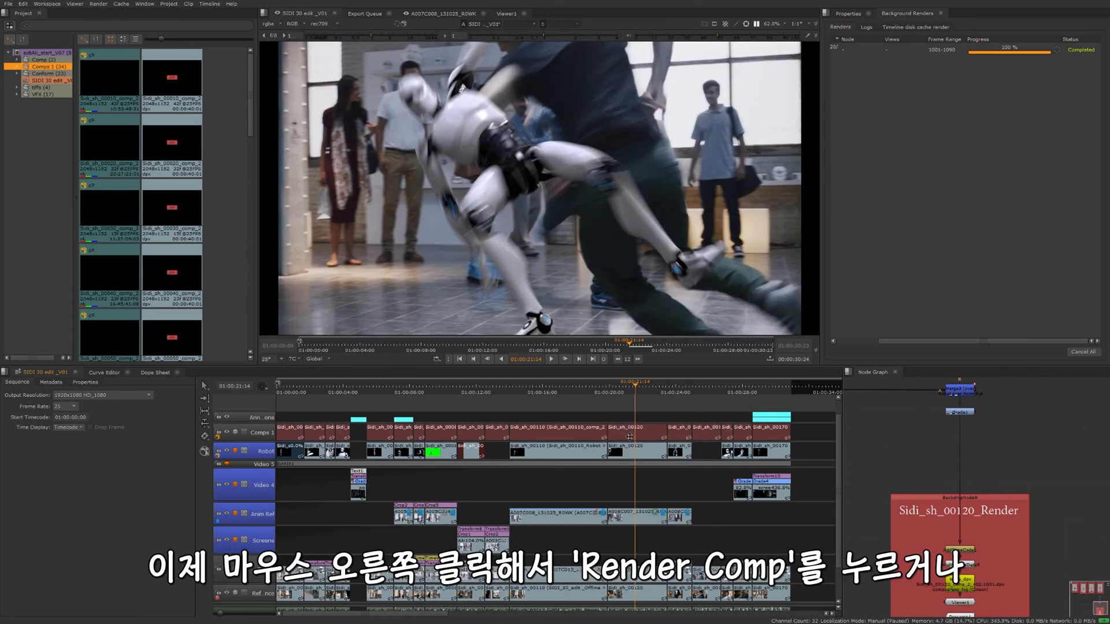
Step: View the render options for the Sidi_sh_00120 clip without rendering, and inspect the Write_dpx node in its comp script
{"action": "right_click", "coordinate": [642, 433]}
{"action": "mouse_move", "coordinate": [682, 569]}
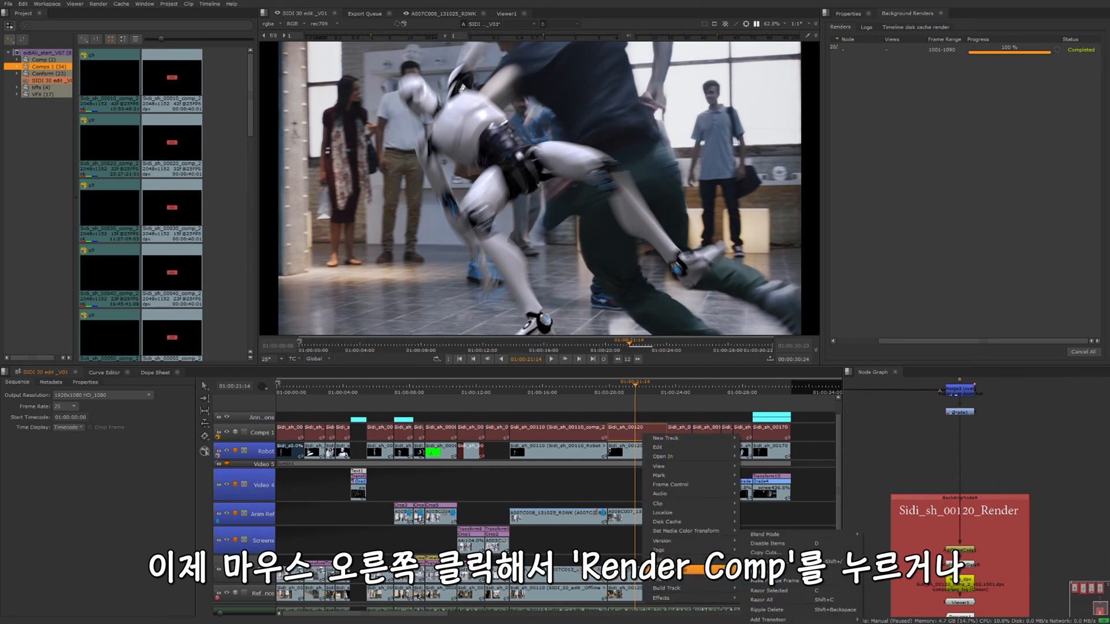
{"action": "left_click", "coordinate": [884, 440]}
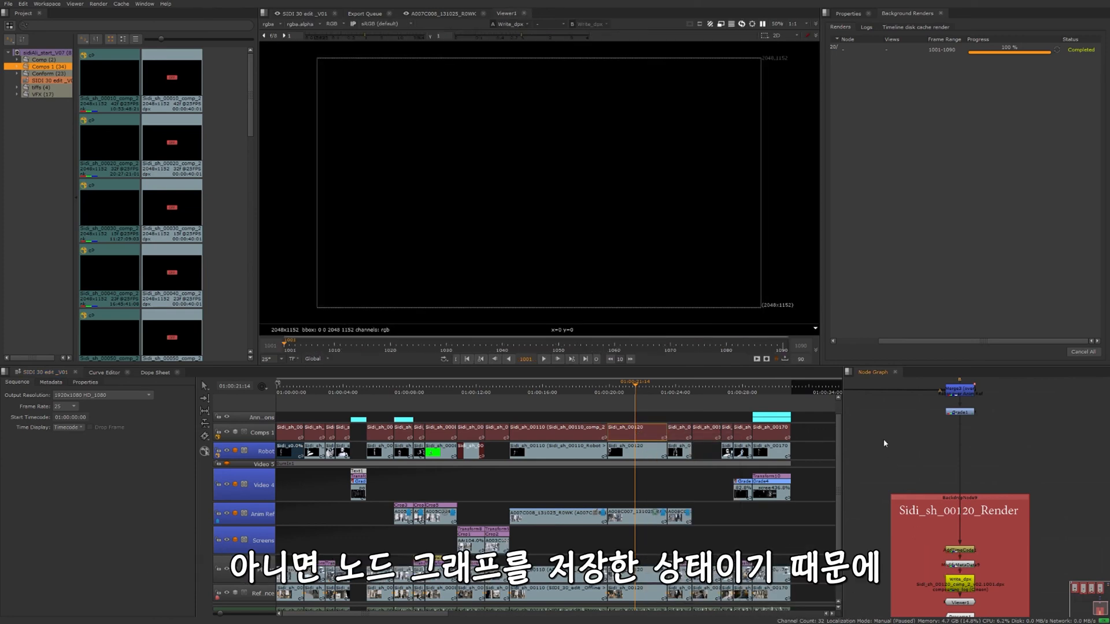
{"action": "left_click_drag", "start_coordinate": [934, 473], "coordinate": [921, 441]}
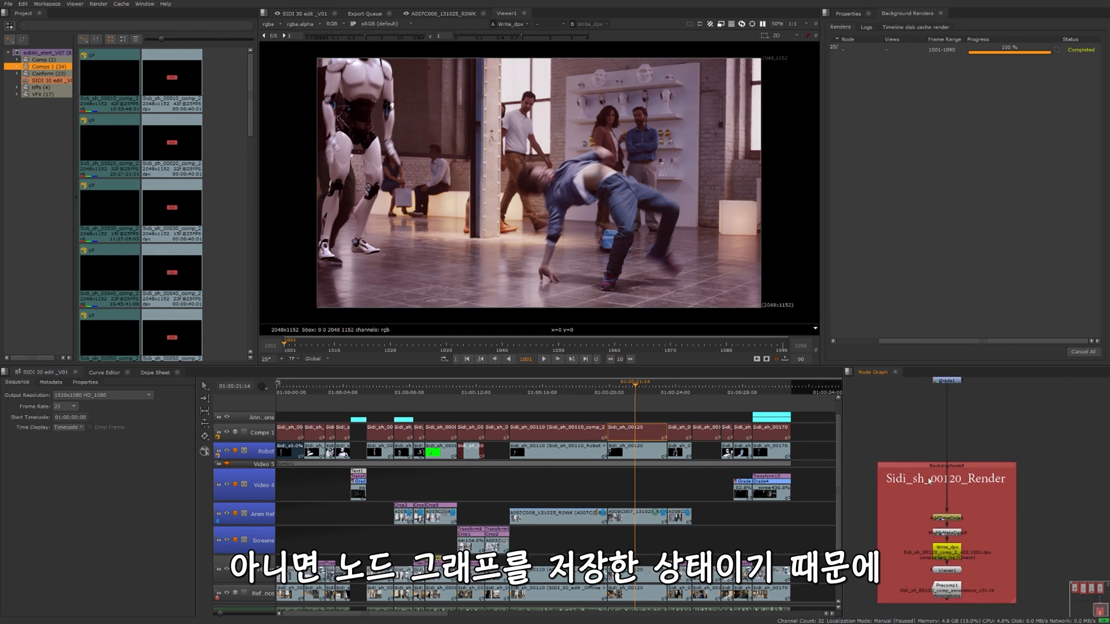
{"action": "left_click", "coordinate": [945, 555]}
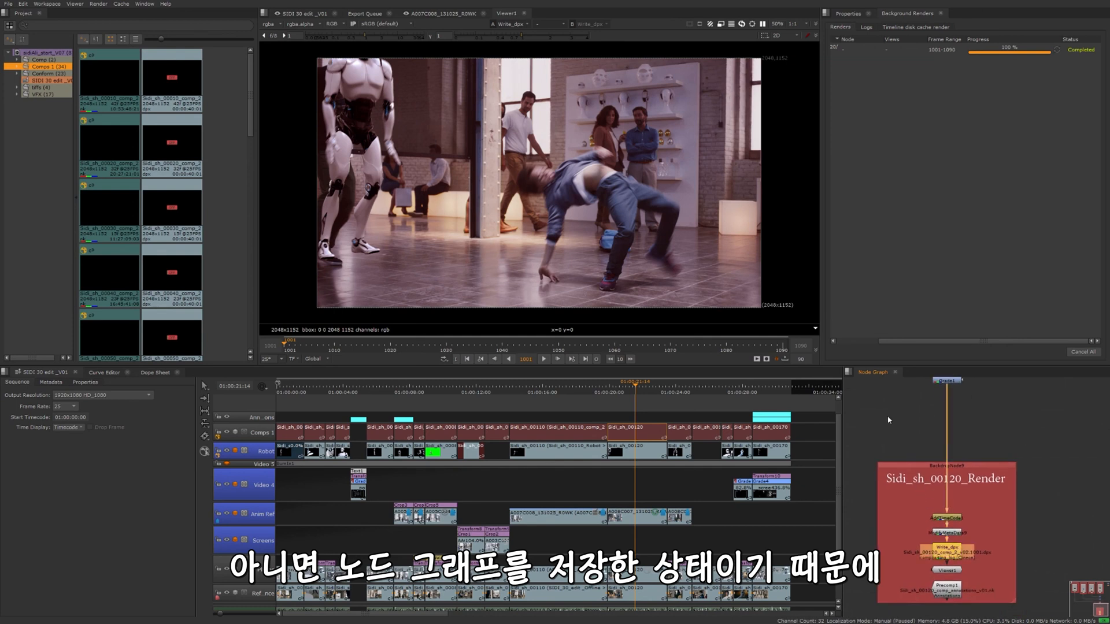
{"action": "mouse_move", "coordinate": [922, 444]}
{"action": "left_mouse_down"}
{"action": "mouse_move", "coordinate": [951, 443]}
{"action": "mouse_move", "coordinate": [930, 443]}
{"action": "left_mouse_up"}
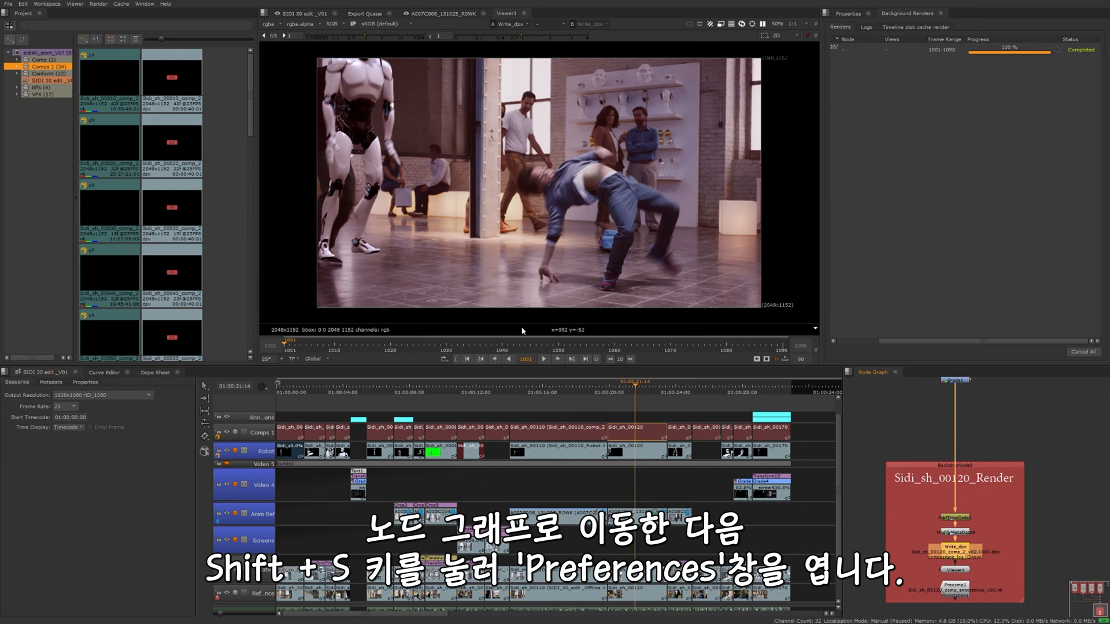
Step: Review the background render options in the Threads/Processes preferences and close them without changes
{"action": "key", "text": "shift+s"}
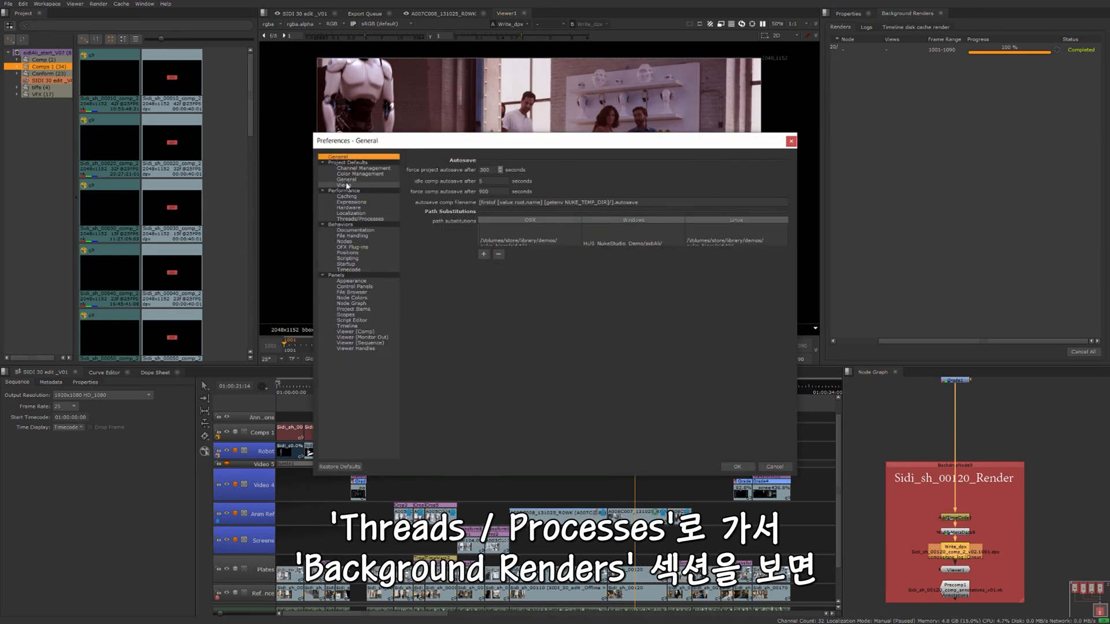
{"action": "left_click", "coordinate": [360, 219]}
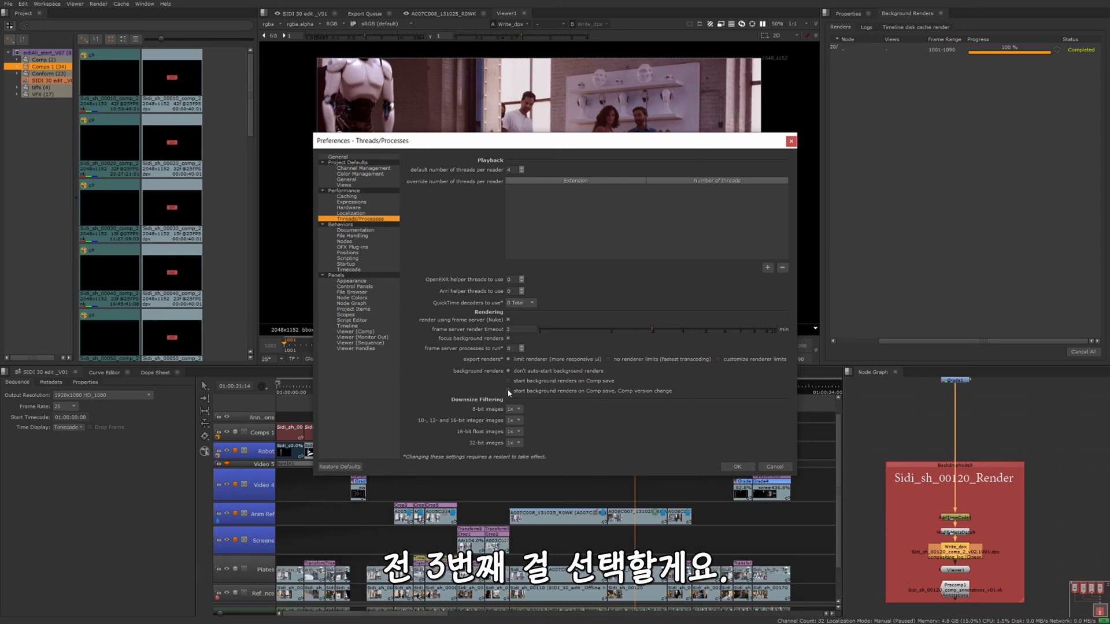
{"action": "left_click", "coordinate": [775, 468]}
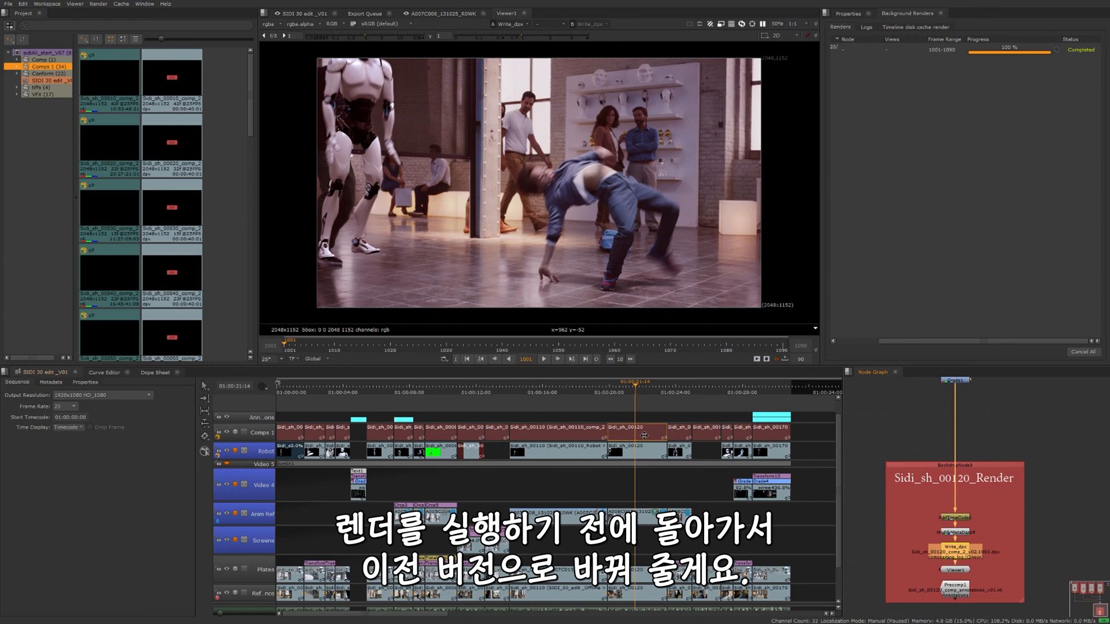
Step: Switch the Sidi_sh_00120 clip on the Comps 1 track back to comp version v01
{"action": "left_click", "coordinate": [644, 435]}
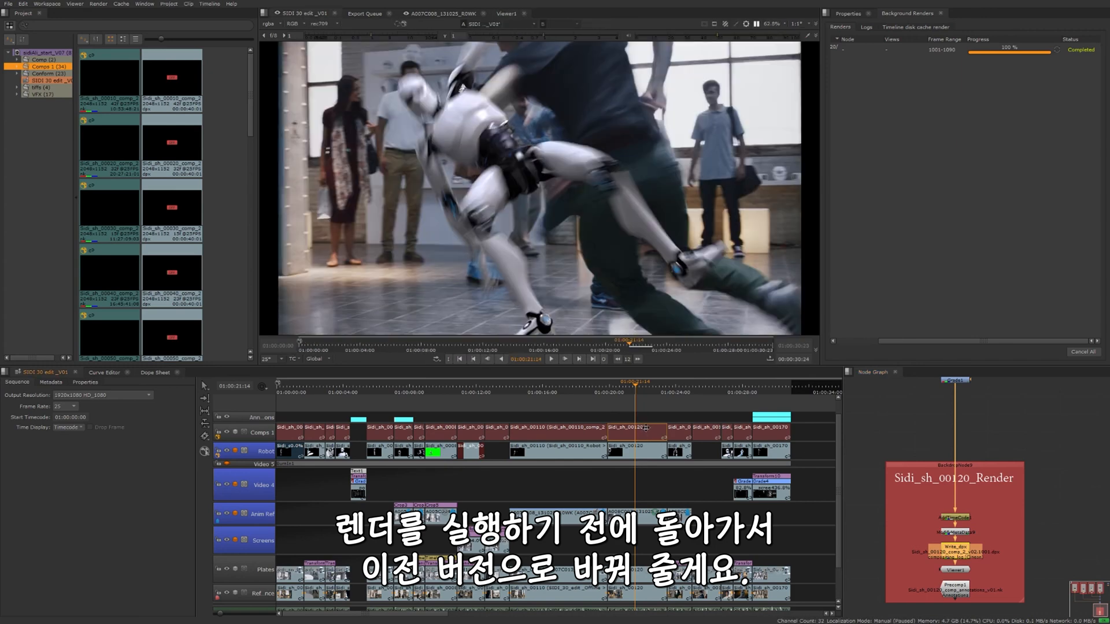
{"action": "key", "text": "v"}
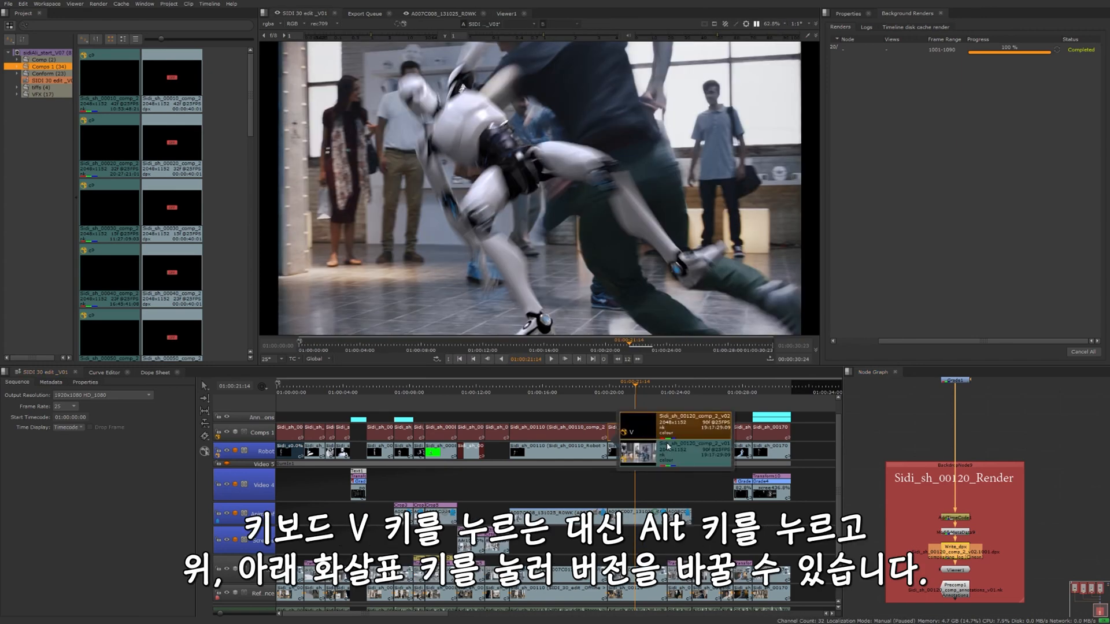
{"action": "left_click", "coordinate": [678, 455]}
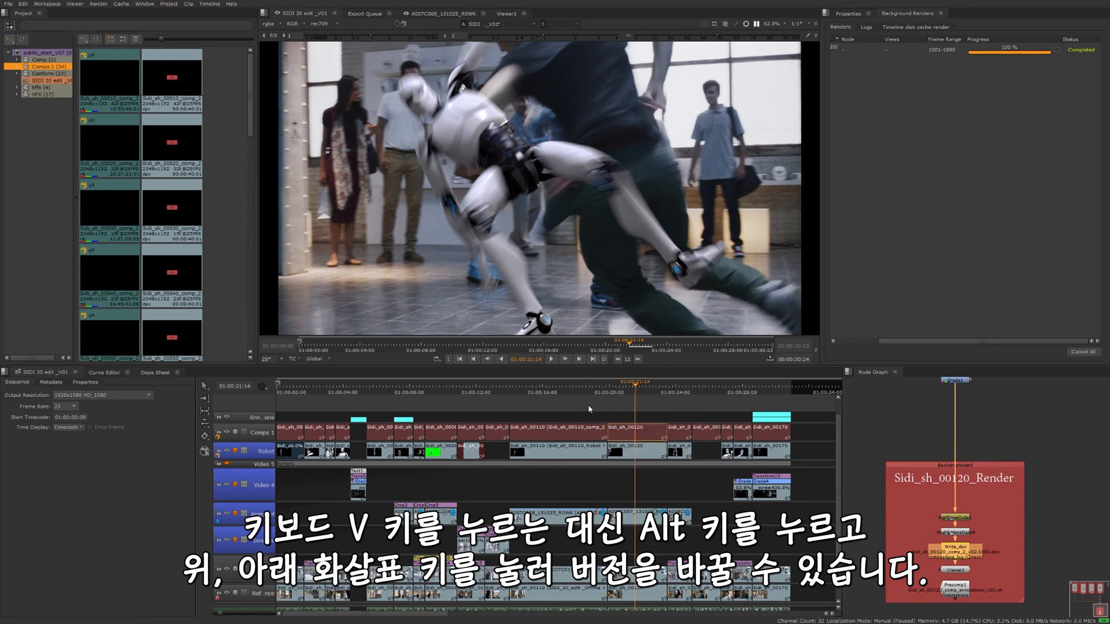
{"action": "left_click", "coordinate": [645, 433]}
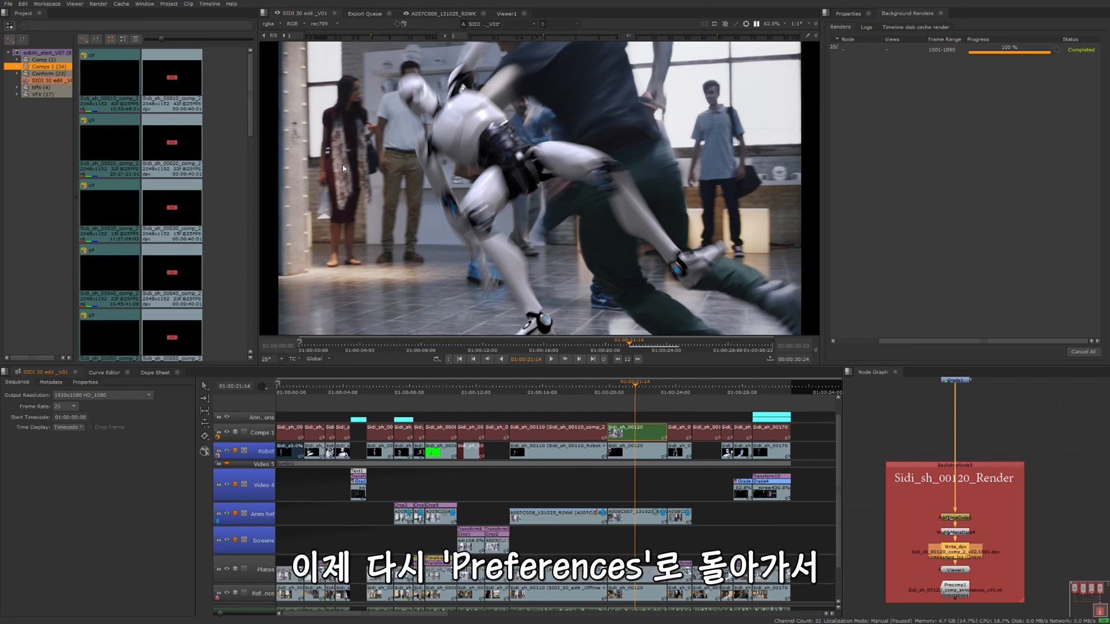
Step: Set the background renders preference to start on Comp save, Comp version change
{"action": "key", "text": "shift+s"}
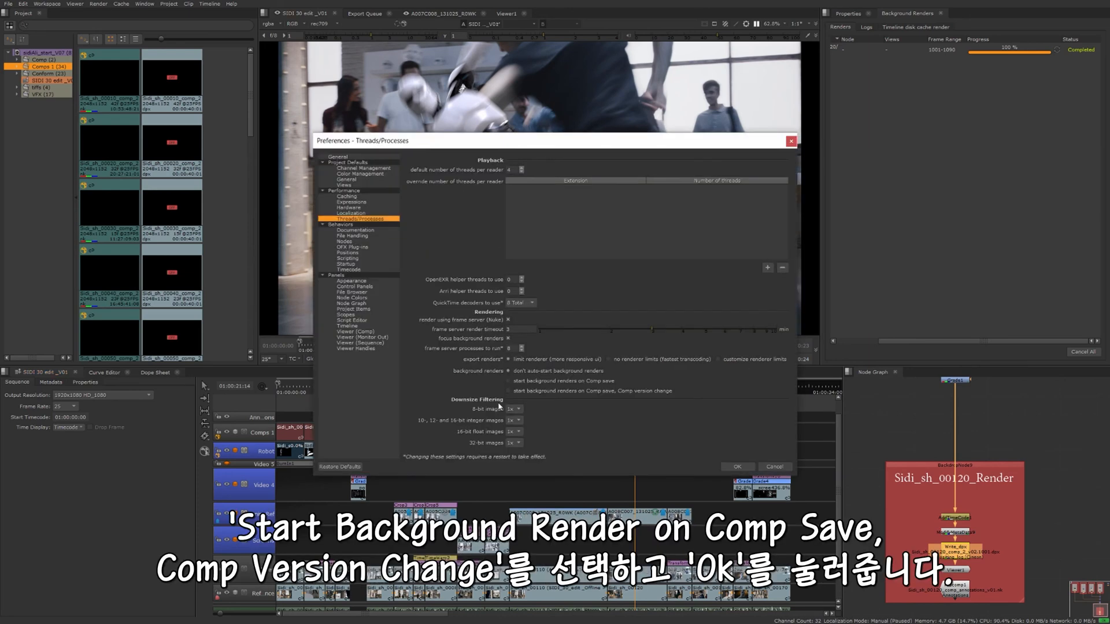
{"action": "left_click", "coordinate": [514, 391]}
{"action": "left_click", "coordinate": [735, 467]}
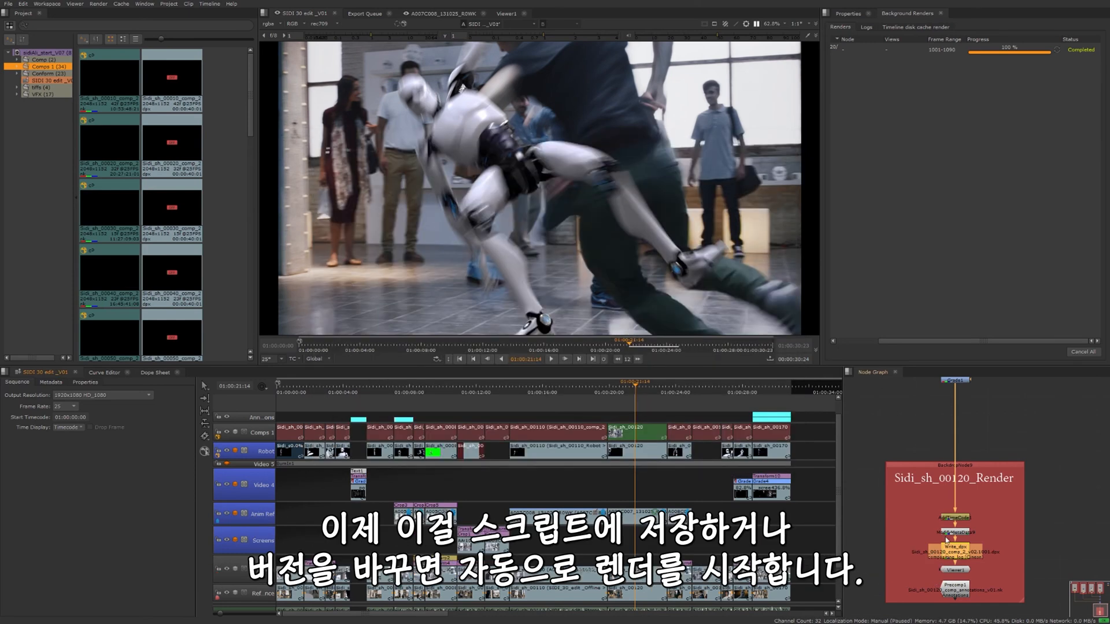
Step: Version up the Sidi_sh_00120 clip to v02 so it renders in the background, and check the graded frame at 01:00:21:20
{"action": "left_click", "coordinate": [880, 442]}
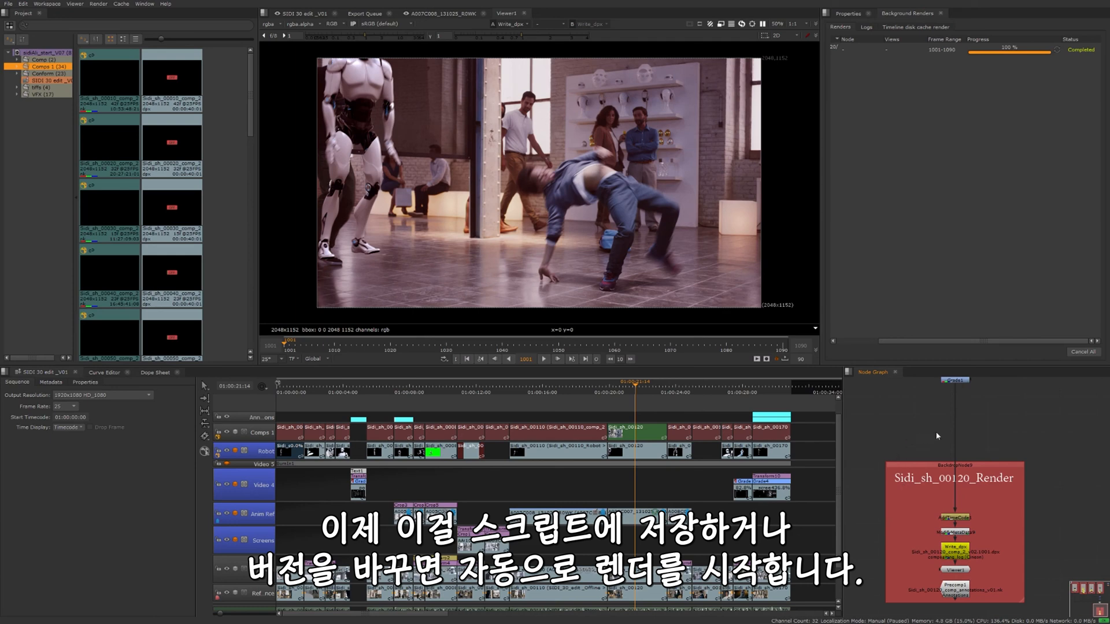
{"action": "left_click", "coordinate": [642, 431]}
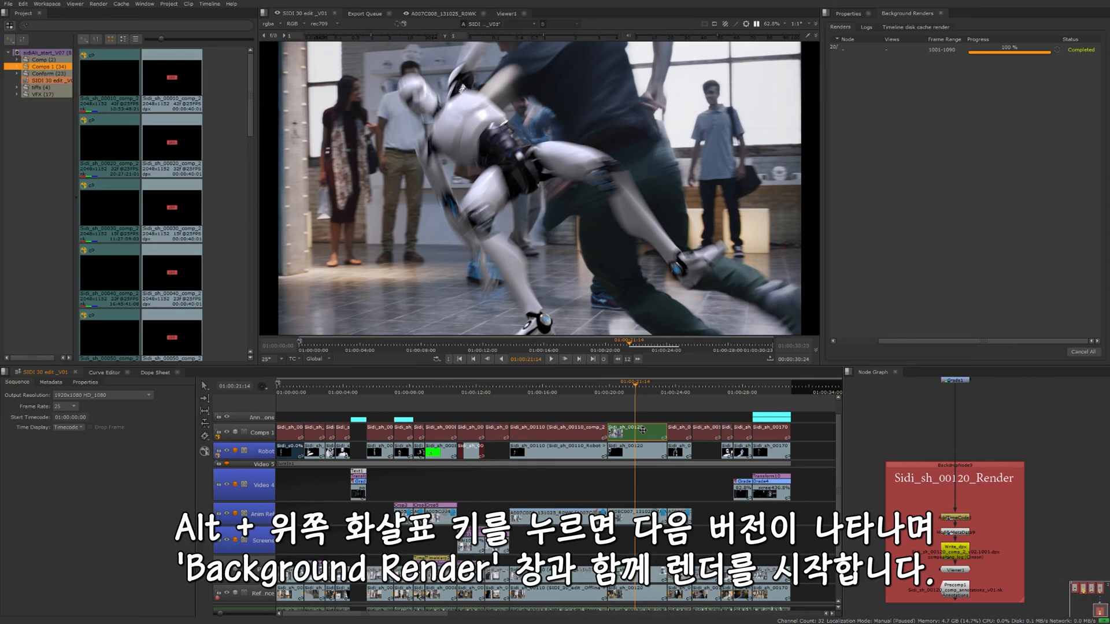
{"action": "key", "text": "alt+Up"}
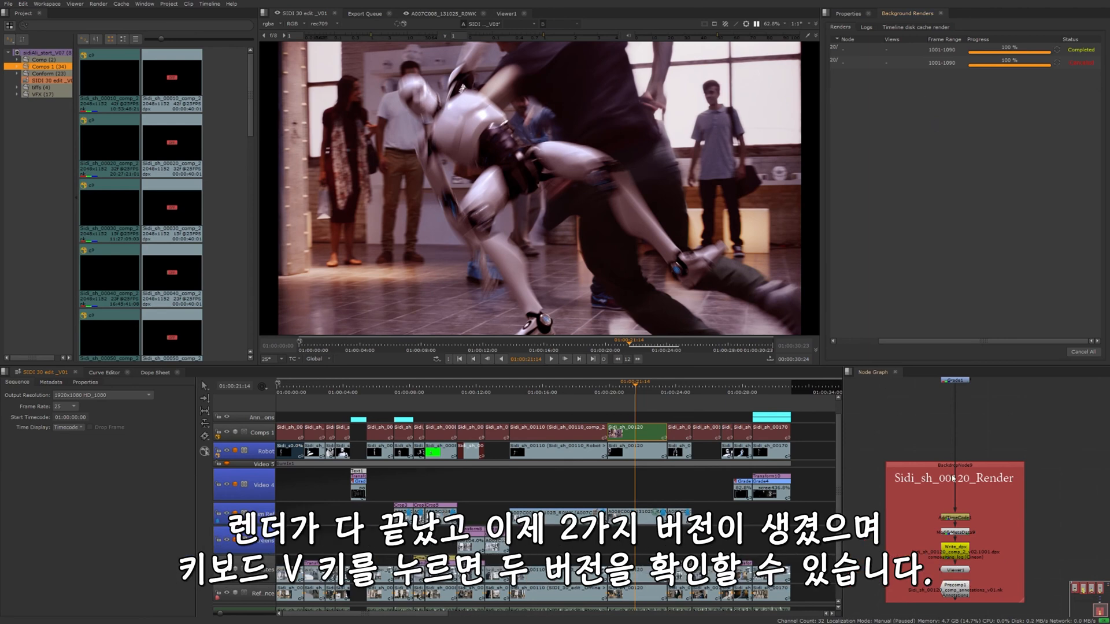
{"action": "left_click", "coordinate": [639, 391]}
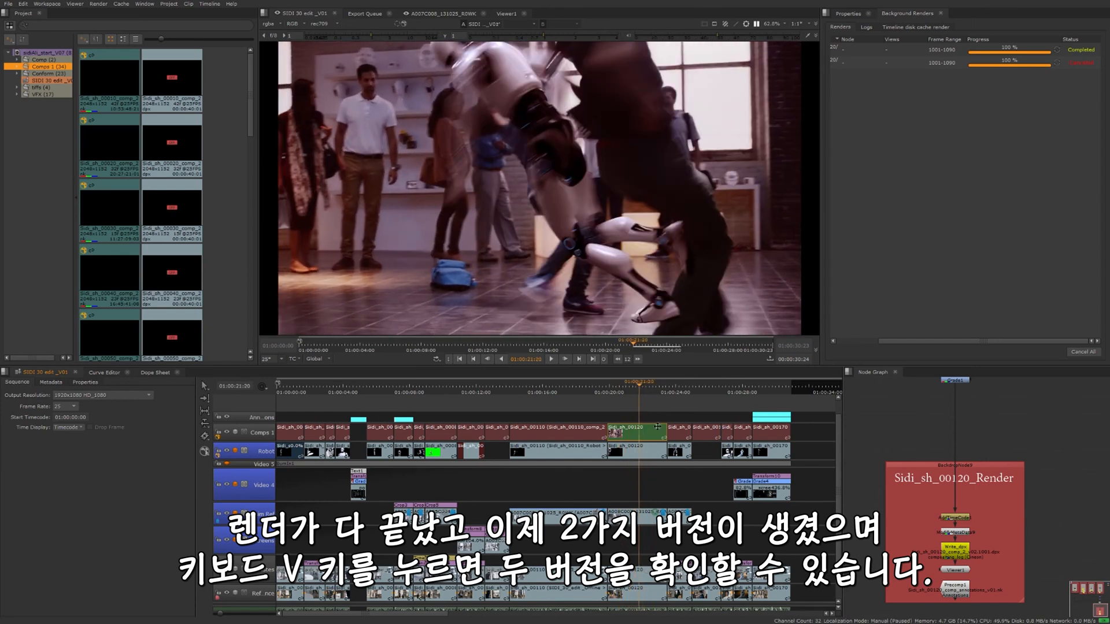
{"action": "key", "text": "v"}
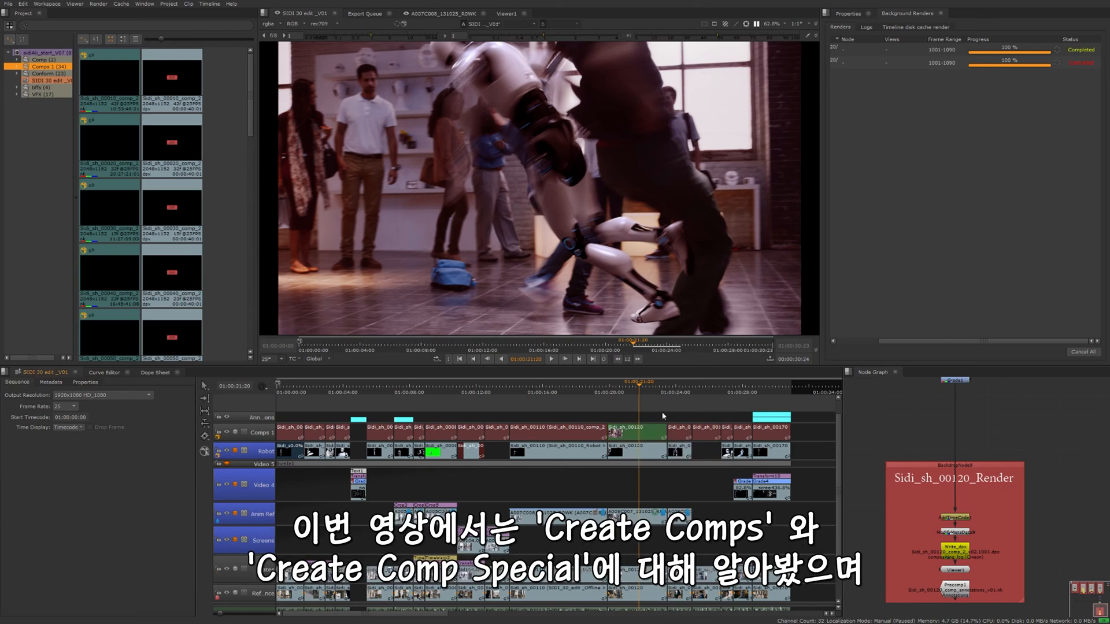
{"action": "left_click", "coordinate": [168, 3]}
{"action": "left_click", "coordinate": [185, 40]}
{"action": "left_click", "coordinate": [442, 304]}
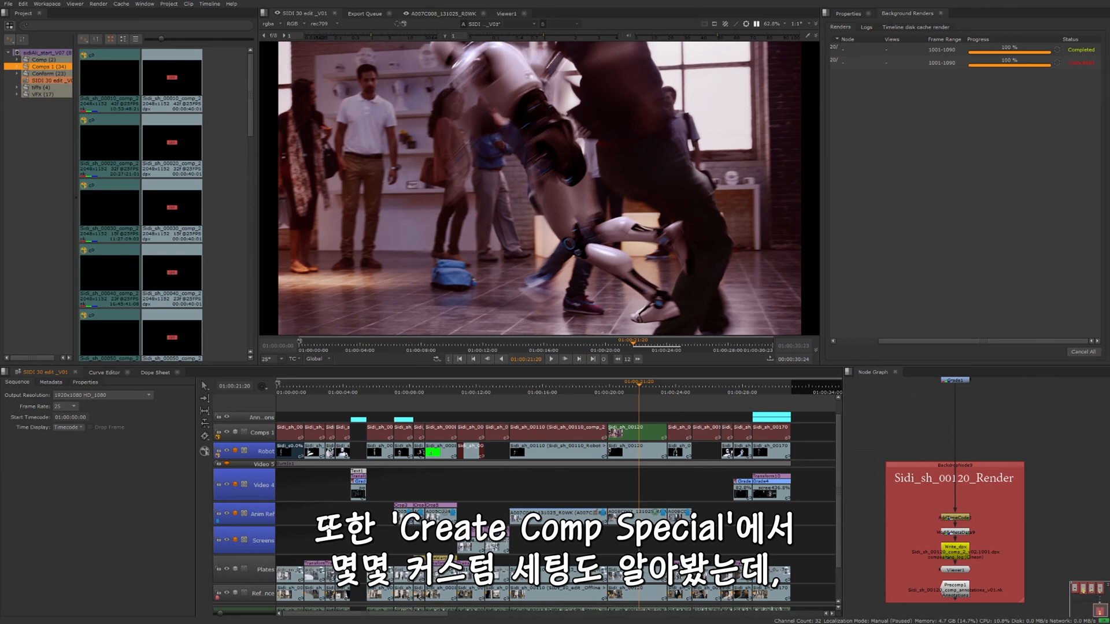
Step: Open Create Comp Special, review the Nuke Project File content settings, and close it without creating a comp
{"action": "right_click", "coordinate": [637, 400]}
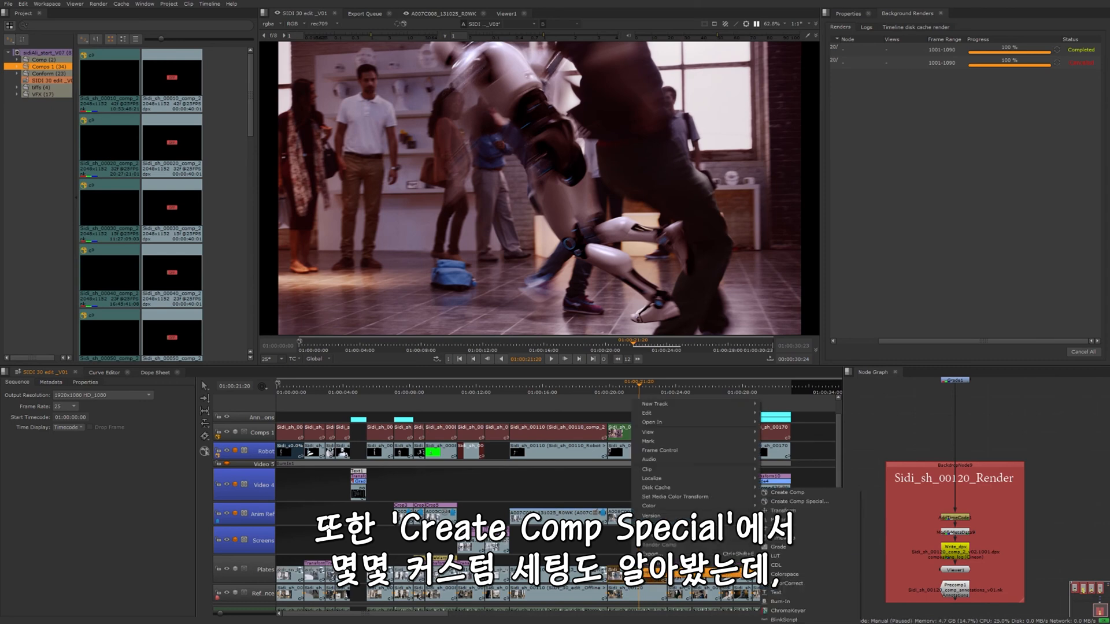
{"action": "left_click", "coordinate": [650, 581]}
{"action": "left_click", "coordinate": [350, 293]}
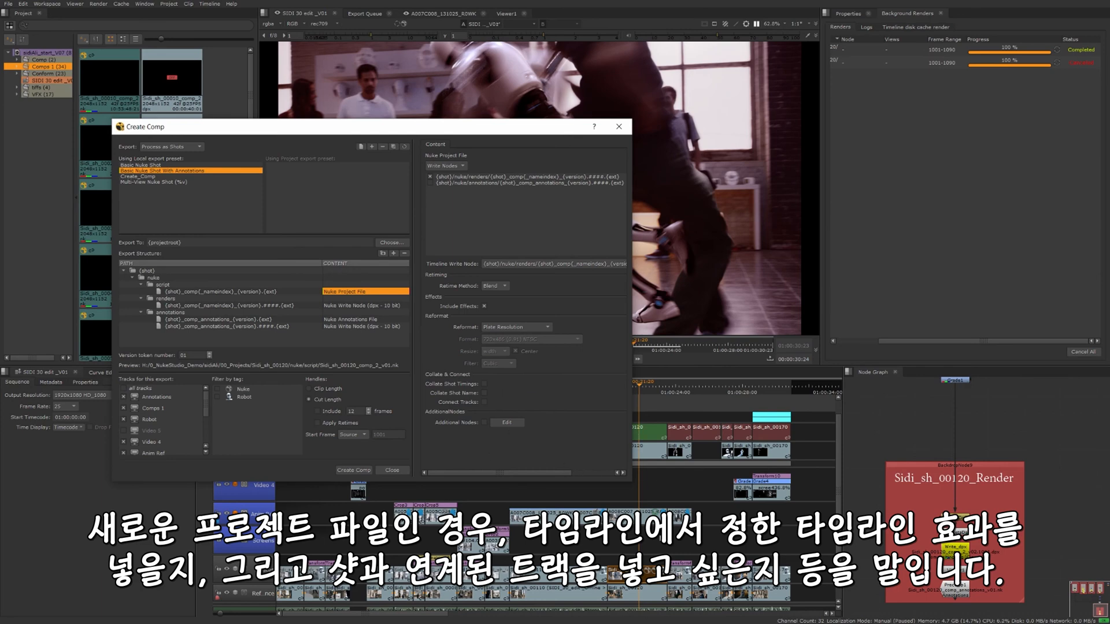
{"action": "key", "text": "Escape"}
{"action": "left_click", "coordinate": [639, 320]}
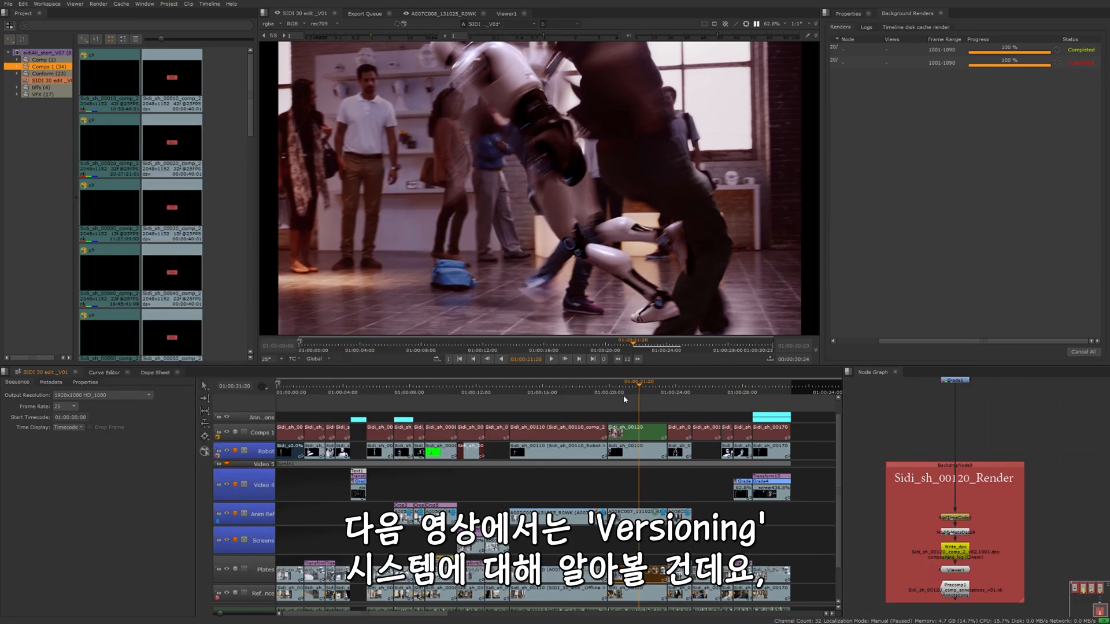